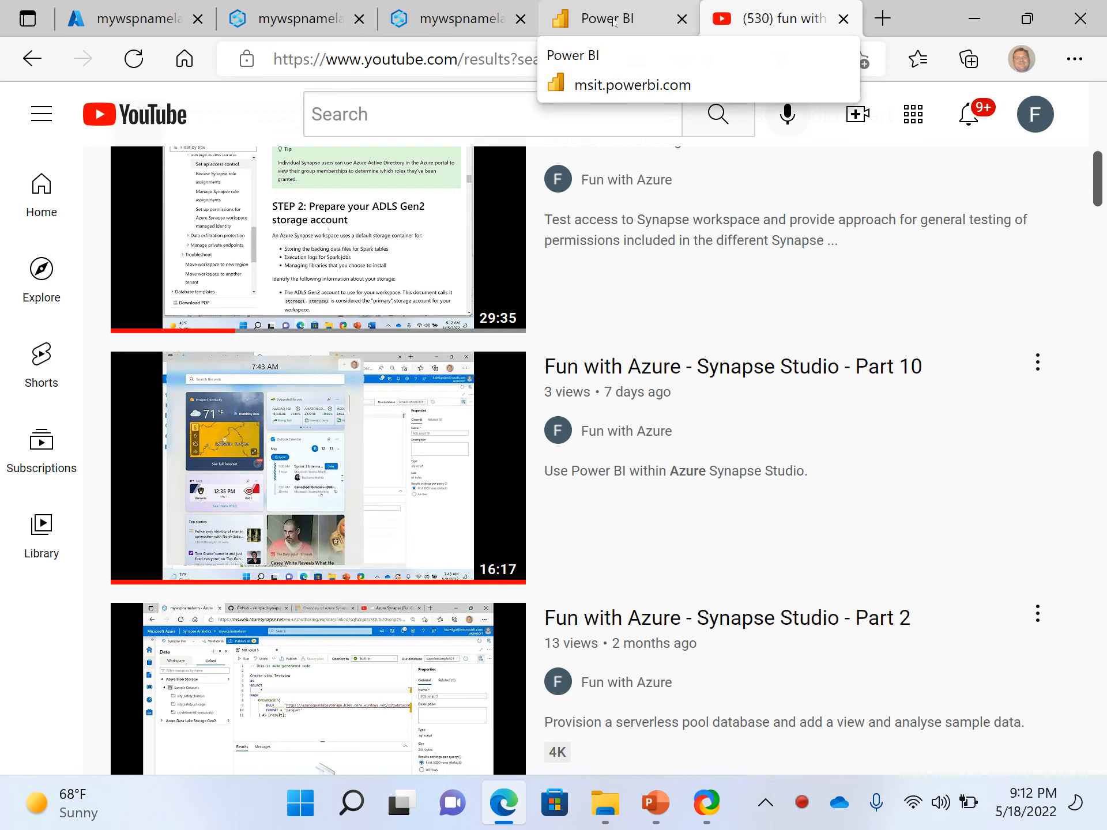
Switch to the pbitest345 report in Synapse Studio and sort its table visual by City in descending order
{"action": "left_click", "coordinate": [613, 23]}
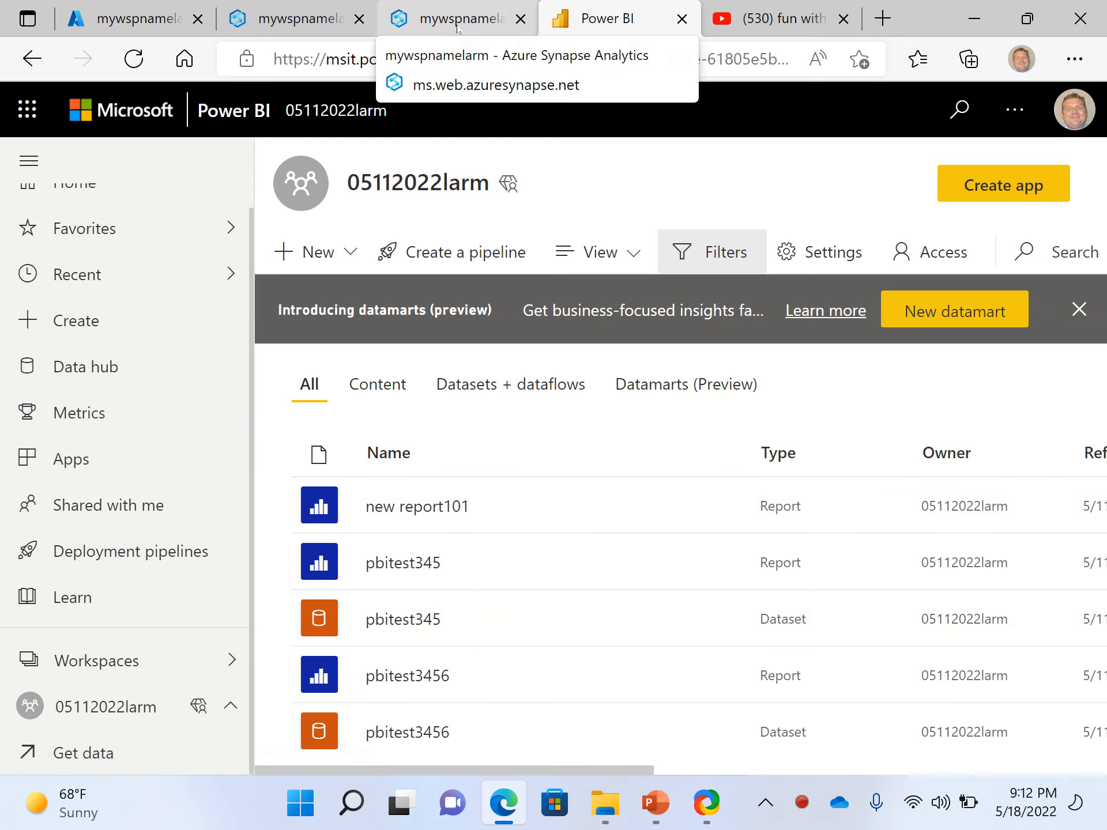
{"action": "left_click", "coordinate": [458, 24]}
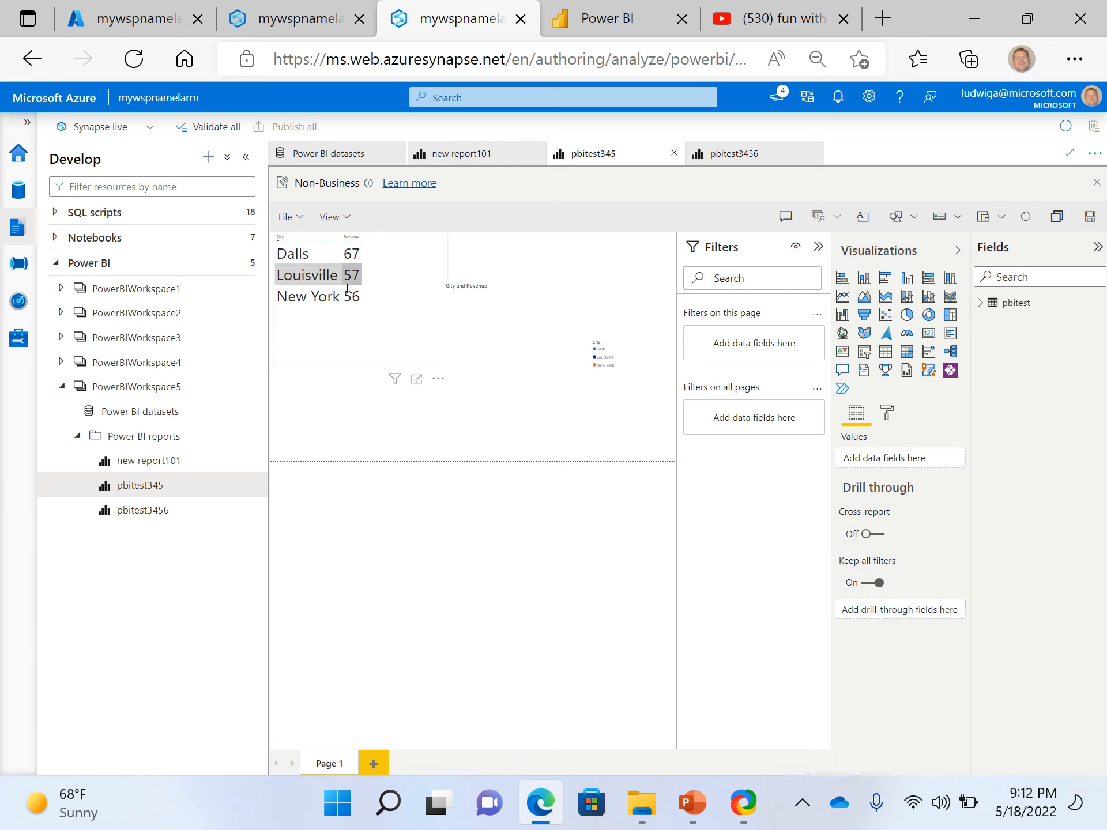
{"action": "left_click", "coordinate": [470, 309]}
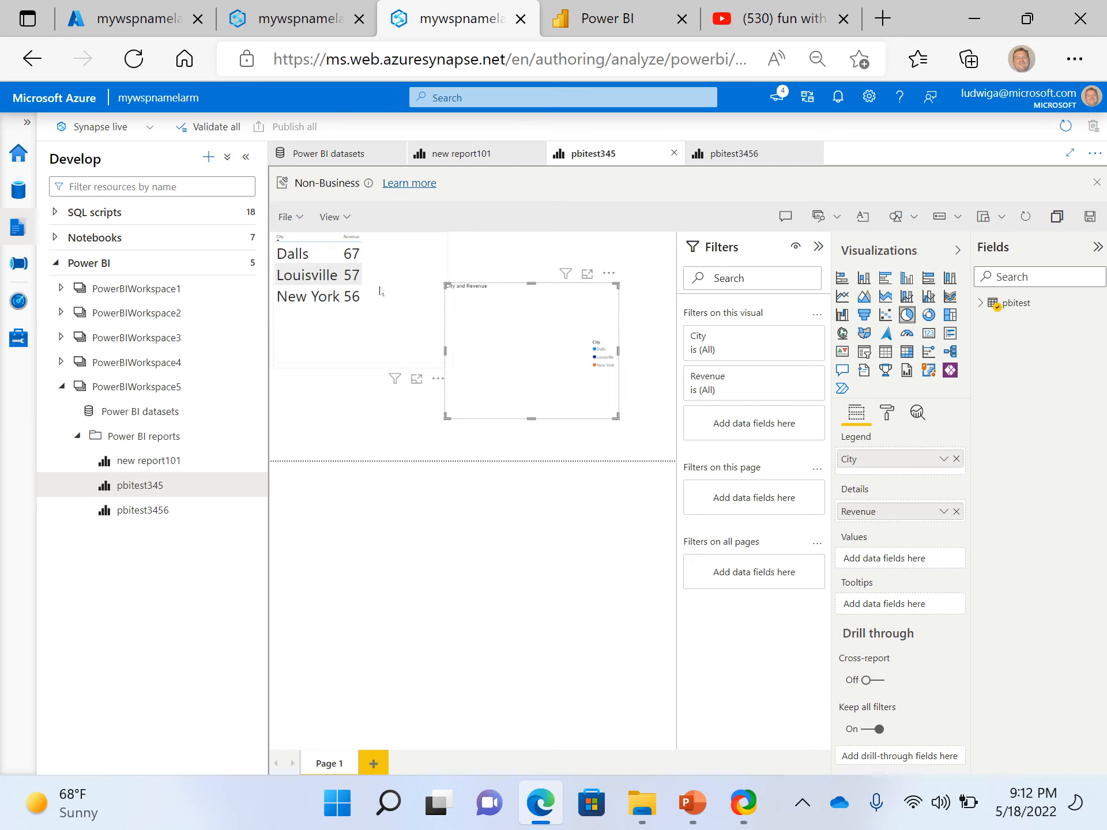
{"action": "left_click", "coordinate": [331, 237]}
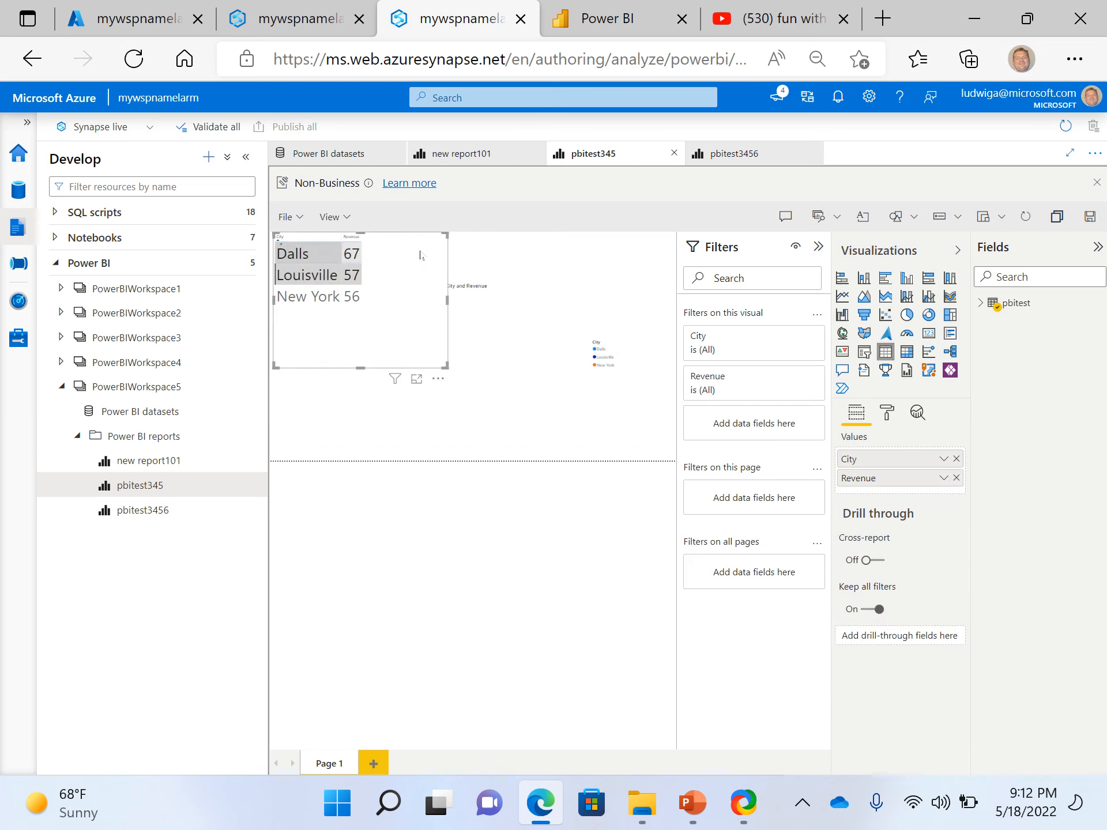
{"action": "left_click", "coordinate": [330, 237]}
Inspect the fields behind the City and Revenue pie visual in pbitest345, and view the new report101 and pbitest3456 reports
{"action": "left_click", "coordinate": [545, 321]}
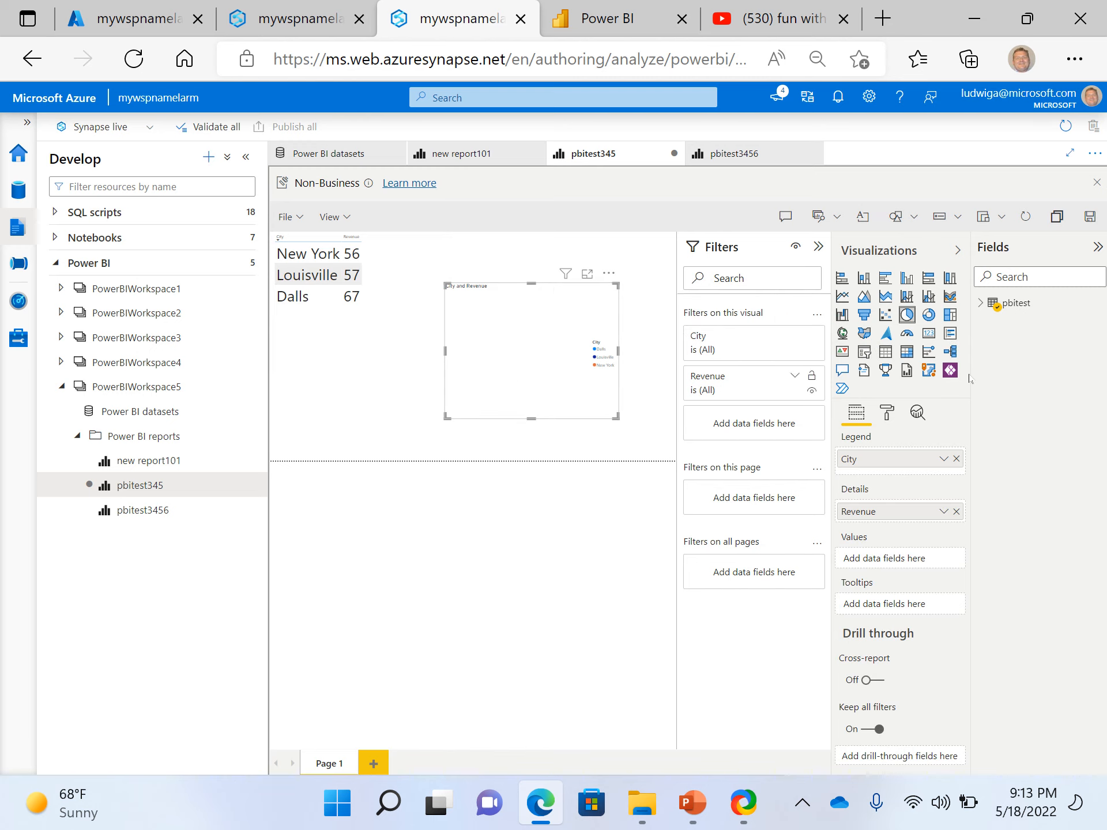
{"action": "left_click", "coordinate": [979, 306]}
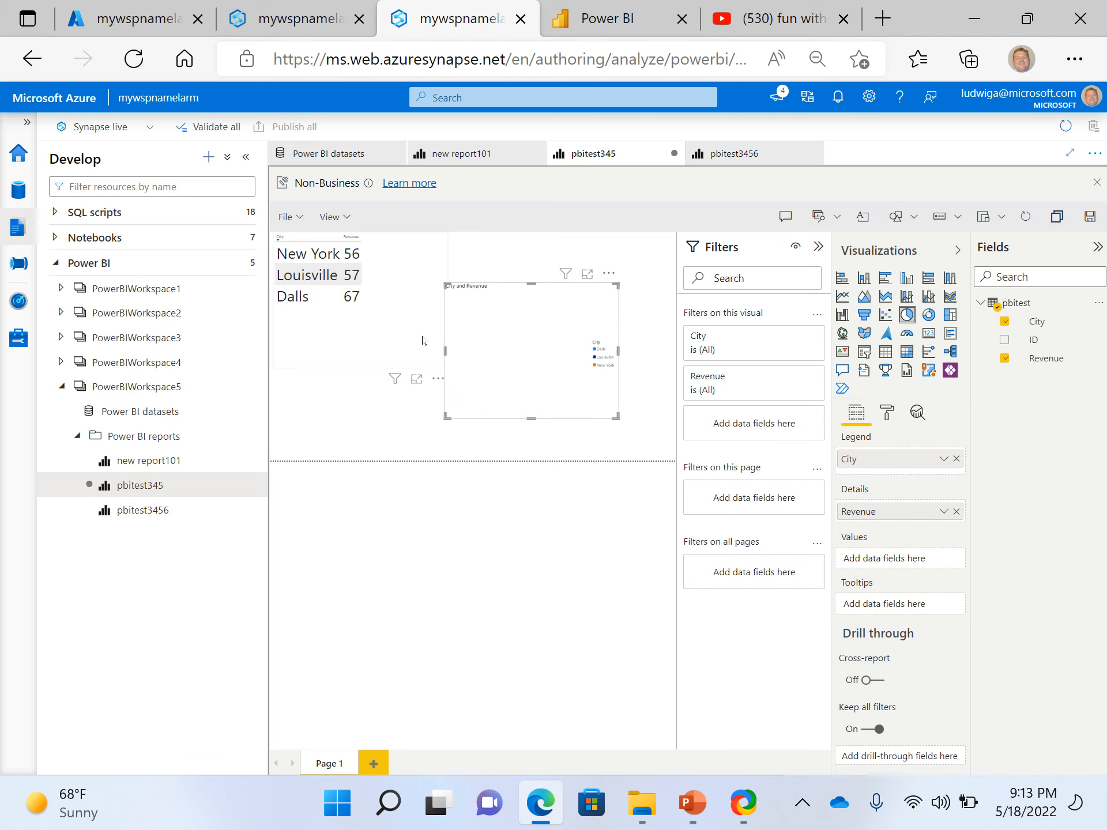
{"action": "left_click", "coordinate": [155, 461]}
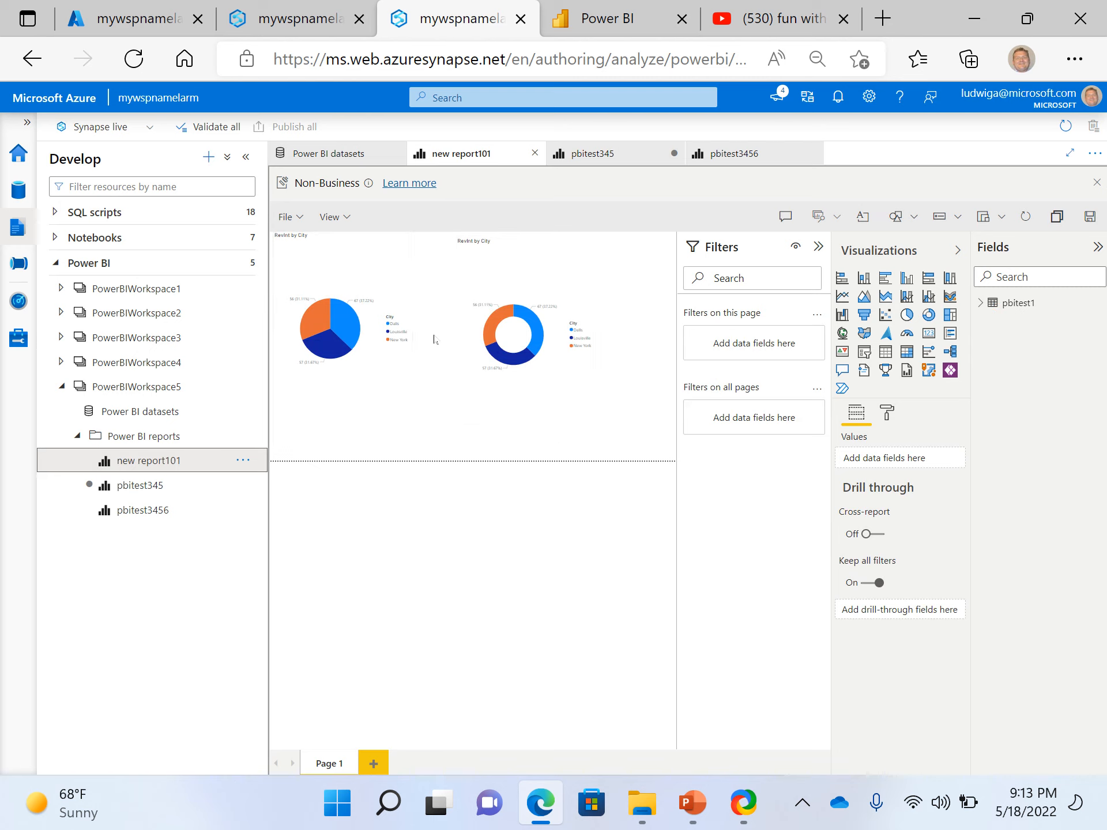
{"action": "left_click", "coordinate": [132, 511]}
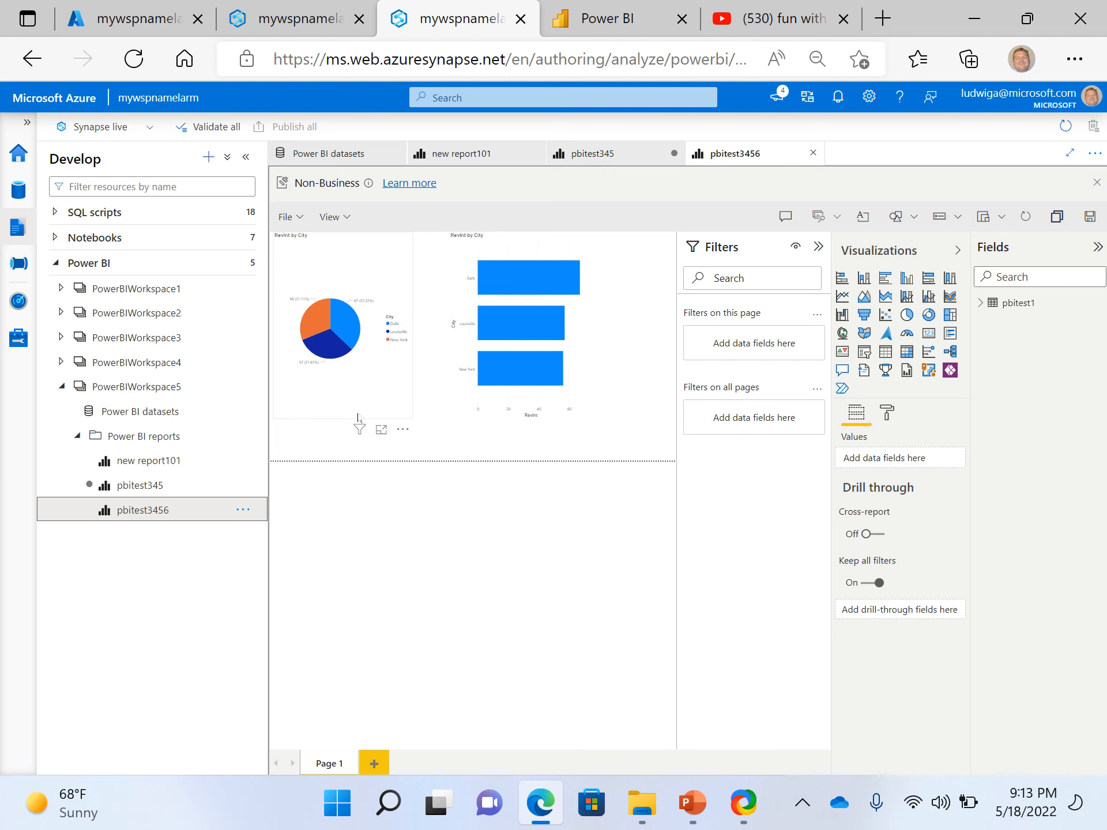
Switch to Power BI and view the pbitest345 and new report101 reports in the 05112022larm workspace
{"action": "left_click", "coordinate": [605, 19]}
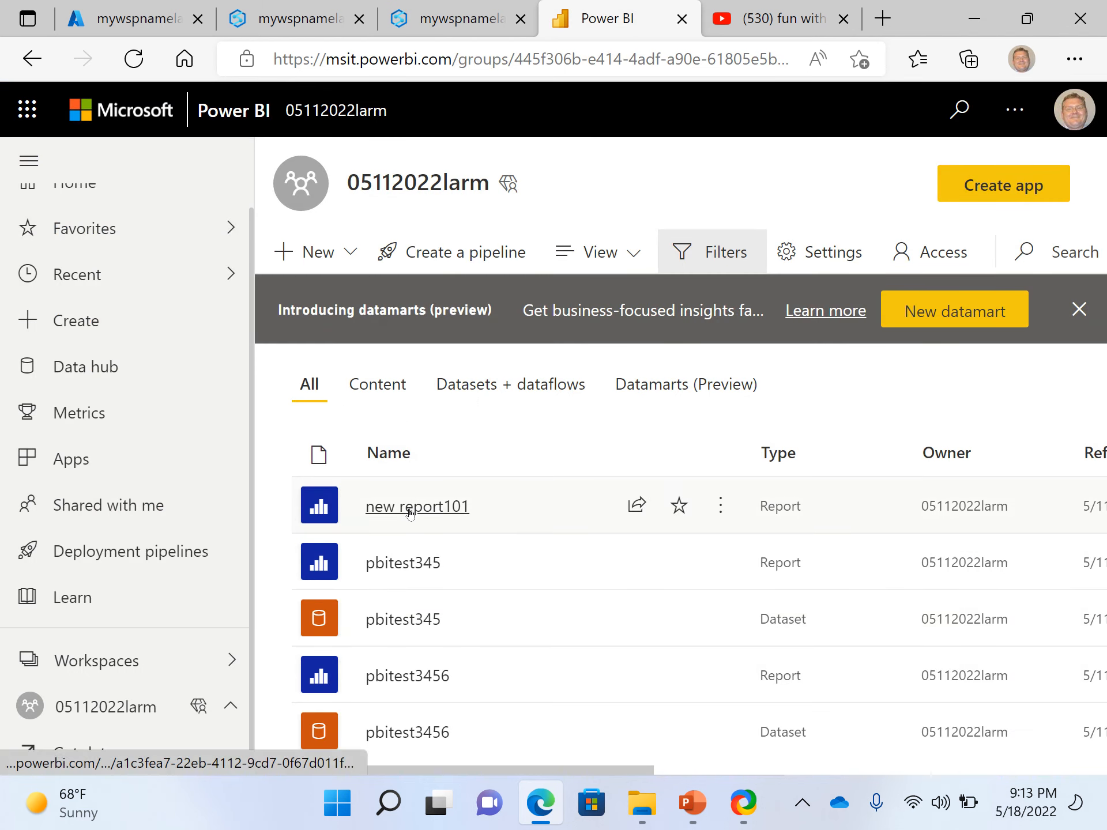
{"action": "left_click", "coordinate": [408, 568]}
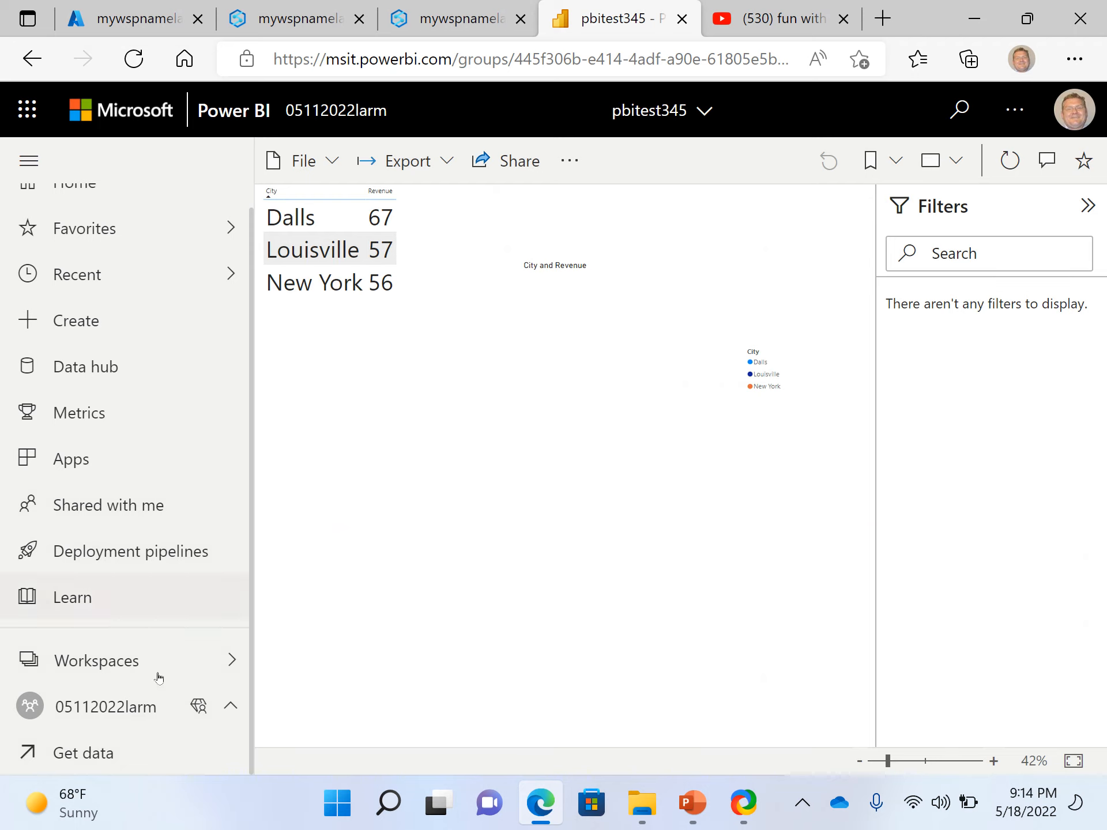
{"action": "left_click", "coordinate": [101, 708]}
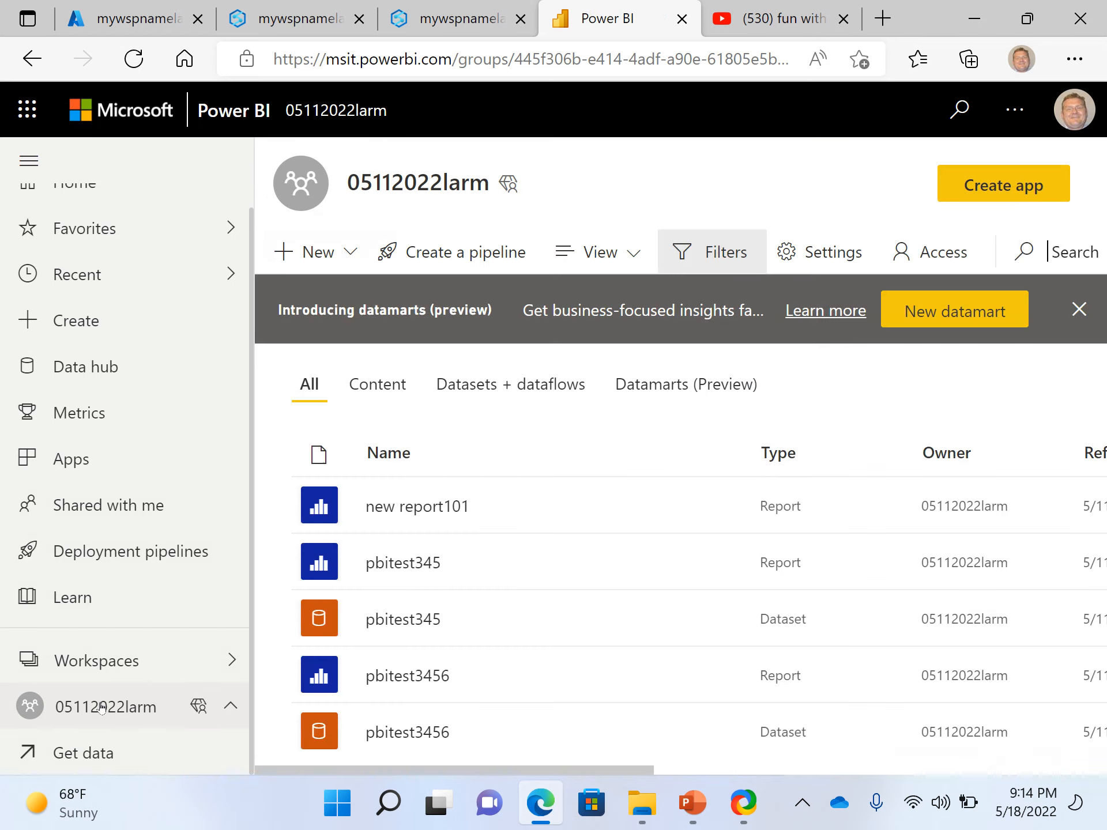
{"action": "left_click", "coordinate": [397, 517]}
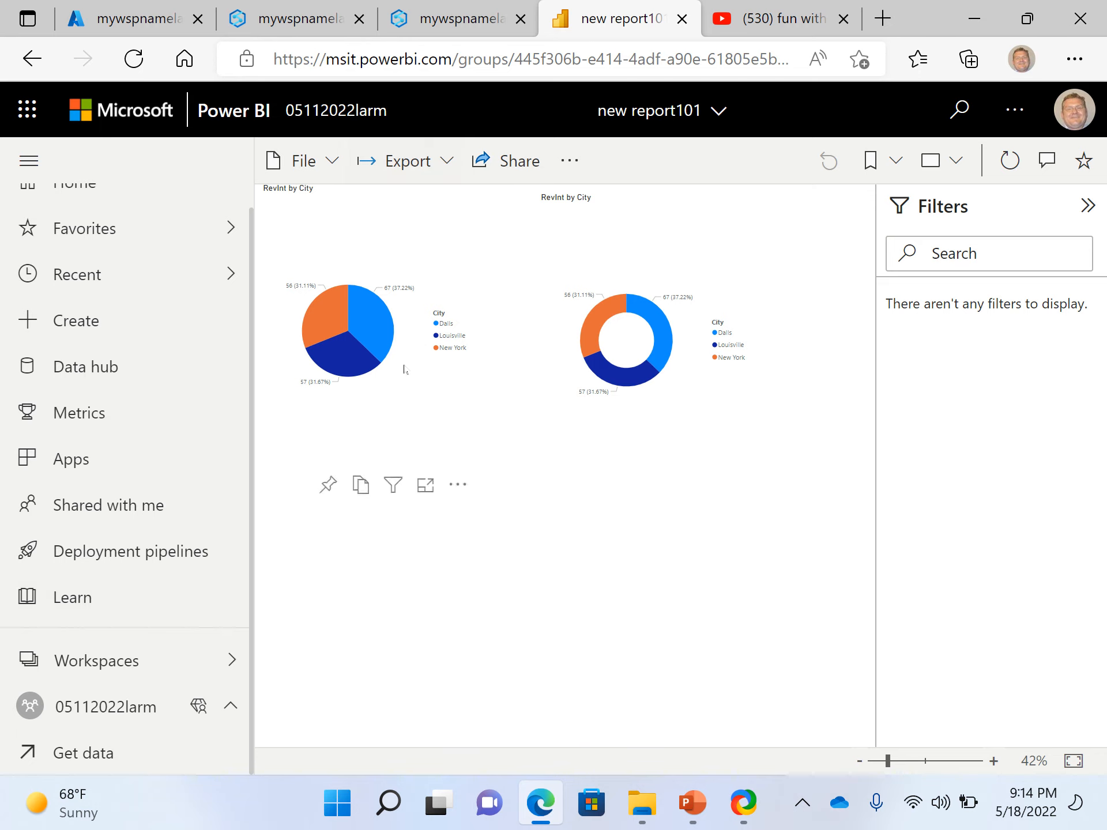
Switch to the Azure portal and open a new Synapse Studio session for the mywspnamelarm workspace
{"action": "left_click", "coordinate": [427, 7]}
{"action": "left_click", "coordinate": [330, 19]}
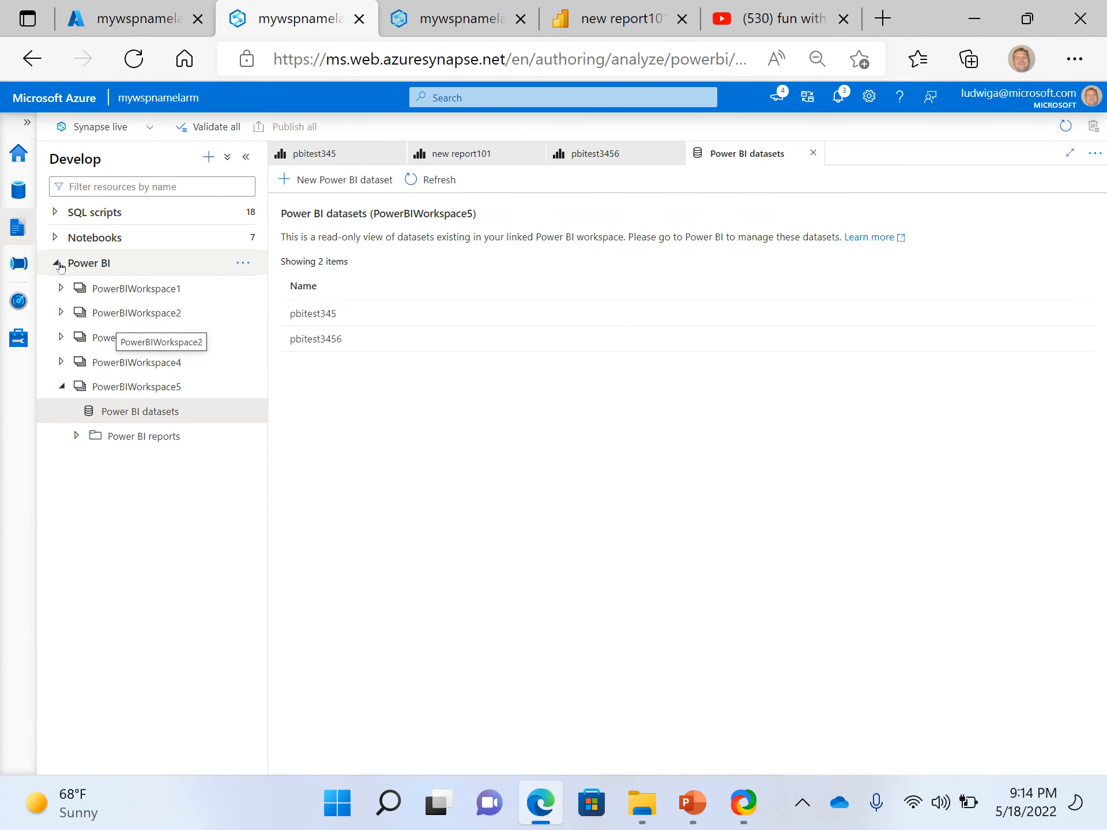
{"action": "left_click", "coordinate": [147, 23]}
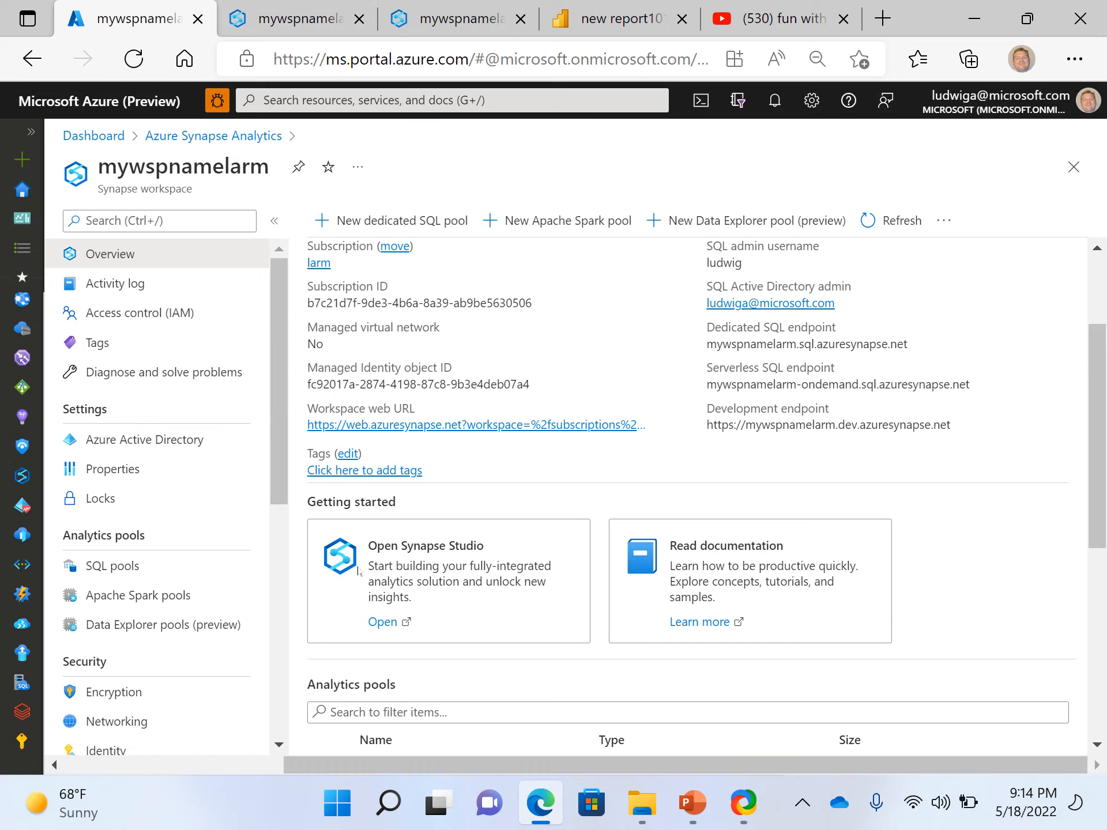
{"action": "scroll", "coordinate": [358, 570], "scroll_direction": "down", "scroll_amount": 3}
{"action": "left_click", "coordinate": [381, 466]}
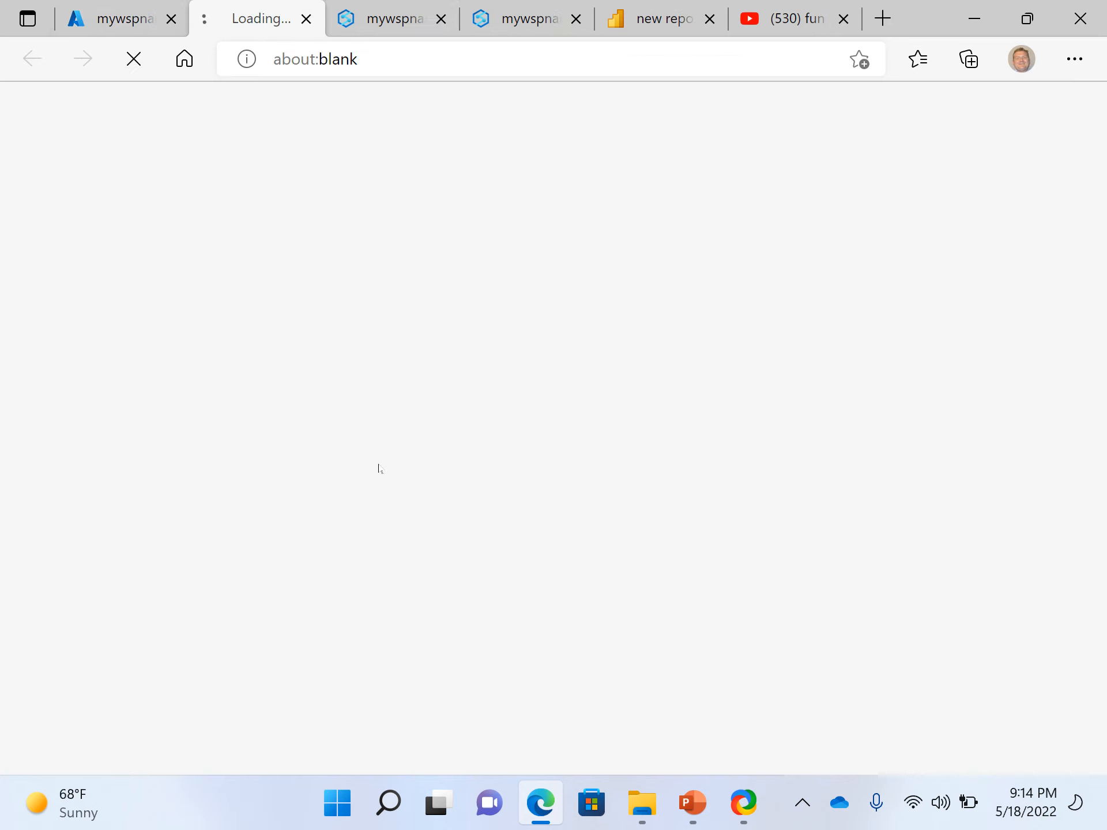
{"action": "left_click", "coordinate": [385, 14]}
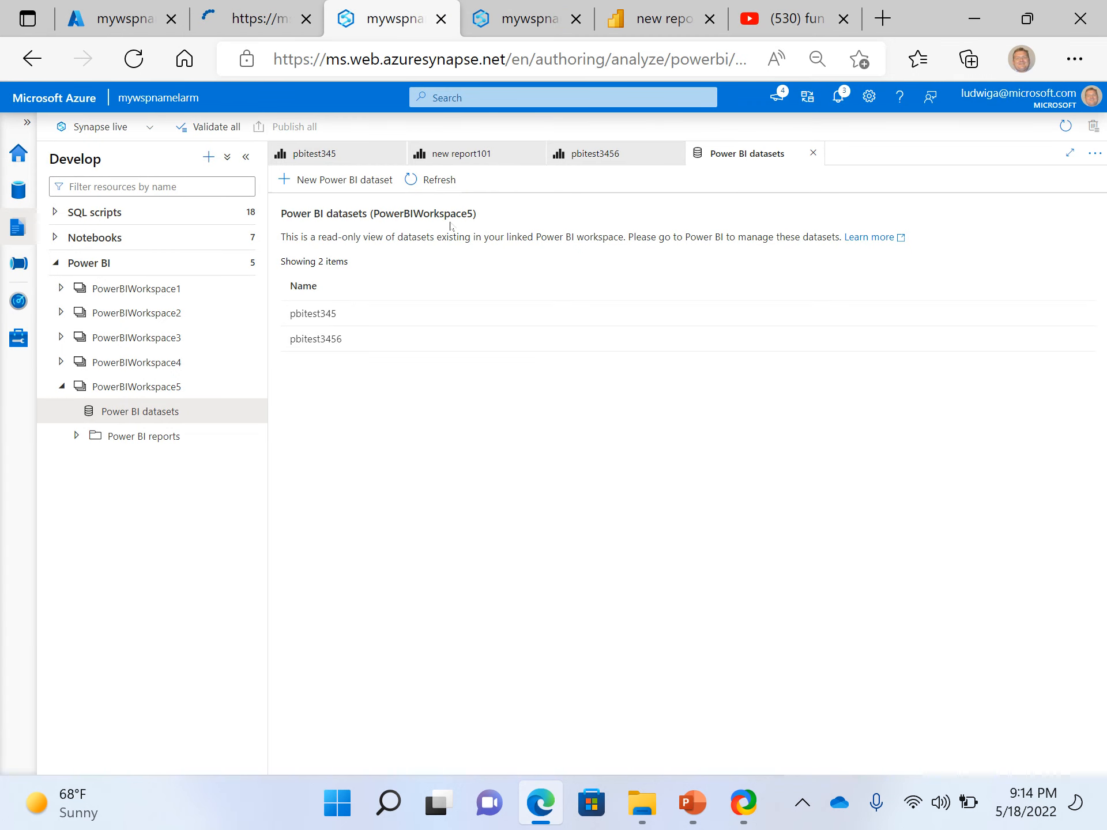
{"action": "left_click", "coordinate": [491, 27]}
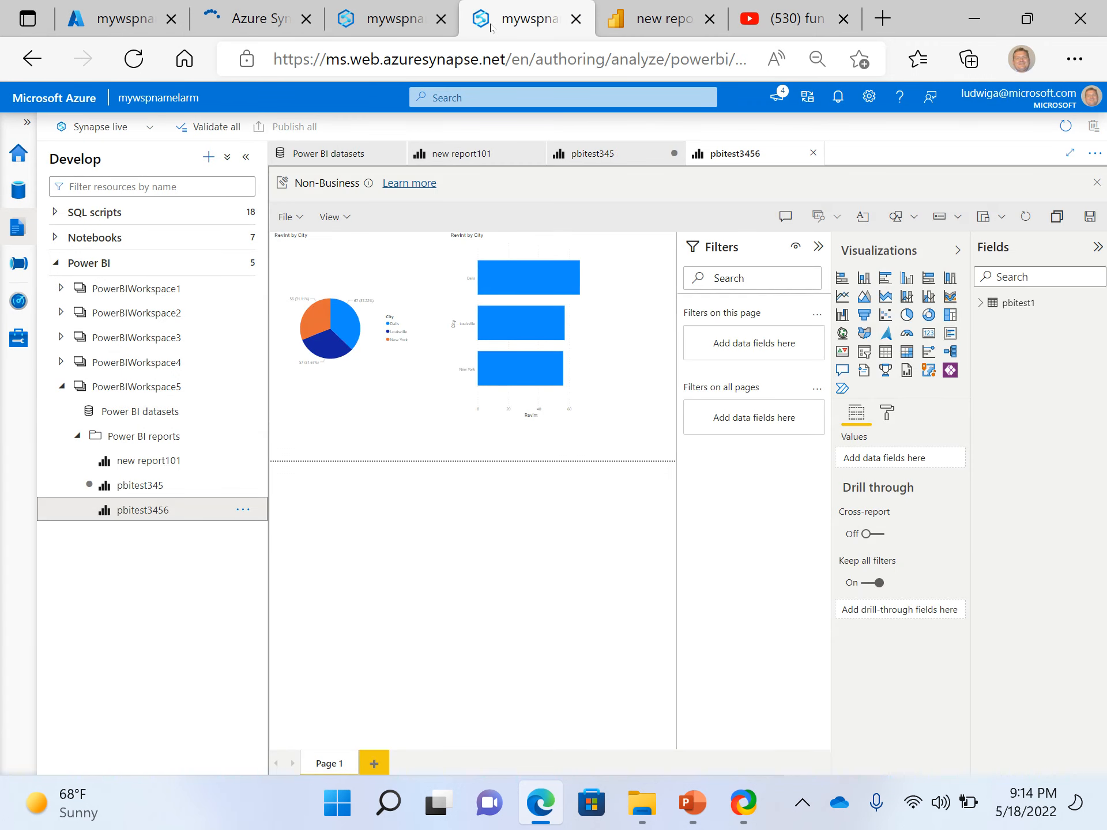
{"action": "left_click", "coordinate": [392, 18]}
{"action": "left_click", "coordinate": [253, 19]}
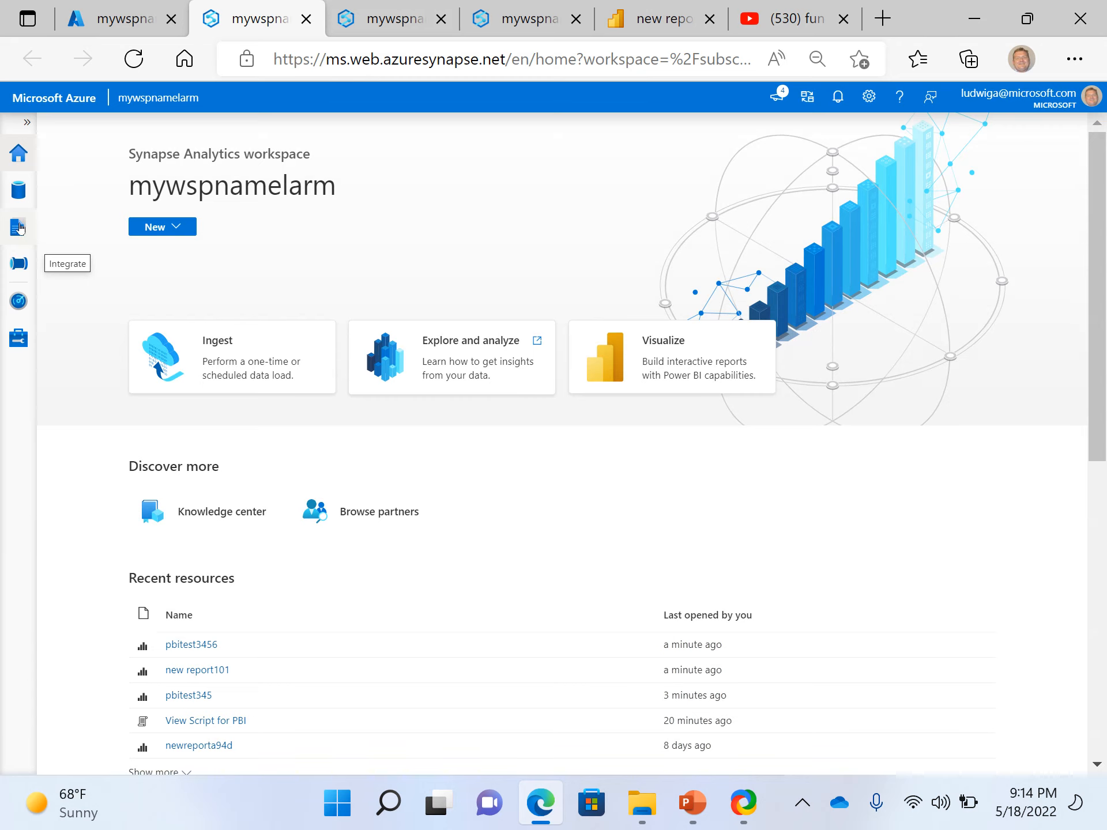
View the workspace's Develop hub and the Fun with Azure video list on YouTube, returning to Synapse Studio
{"action": "left_click", "coordinate": [19, 228]}
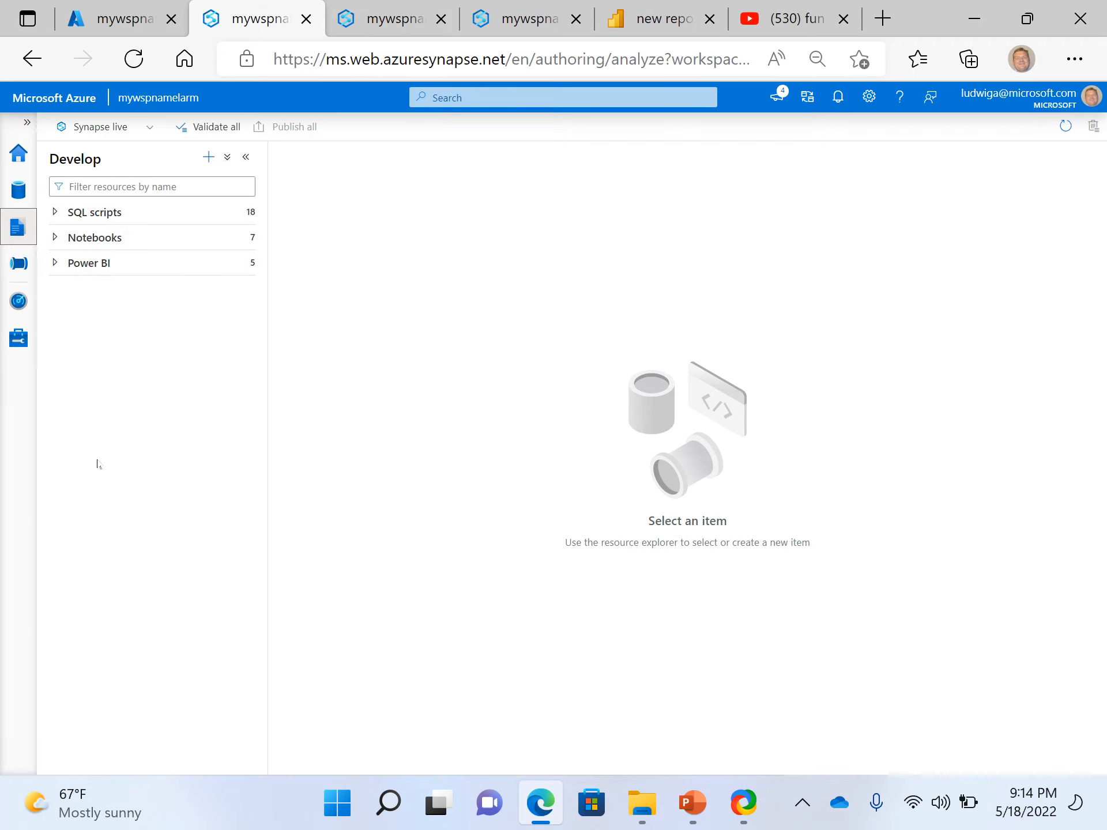
{"action": "left_click", "coordinate": [760, 16]}
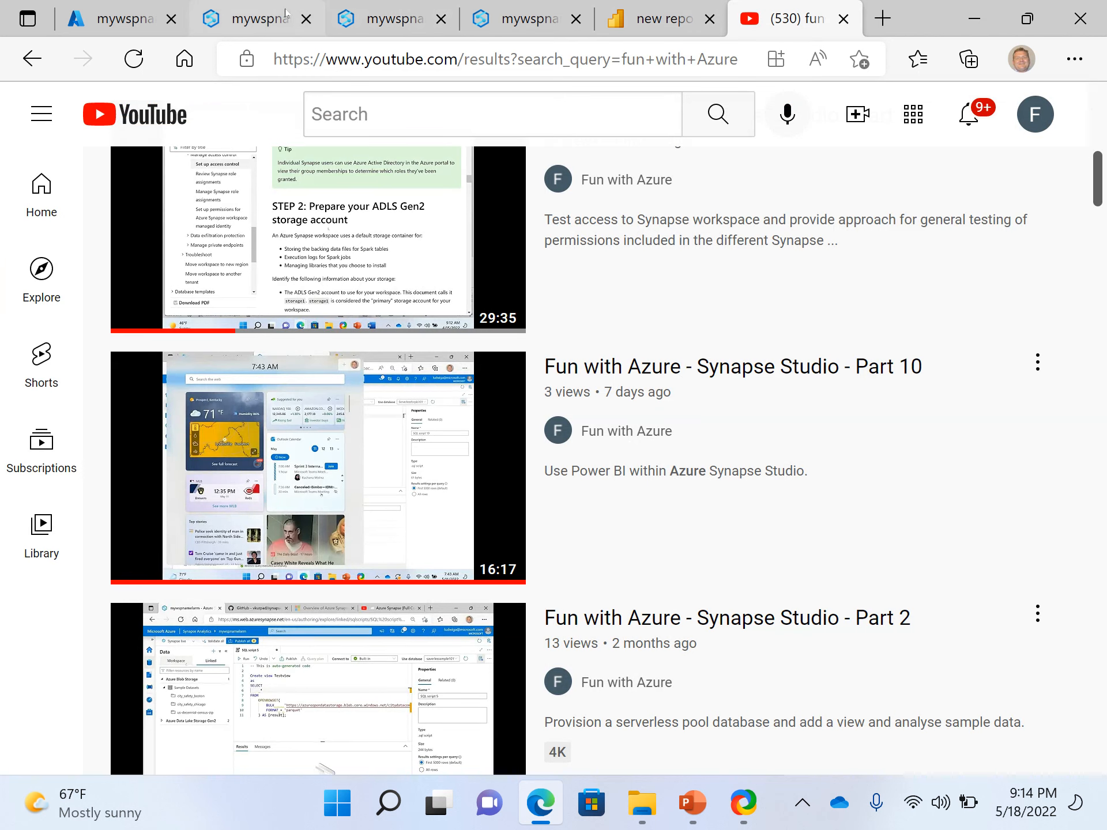
{"action": "left_click", "coordinate": [246, 23]}
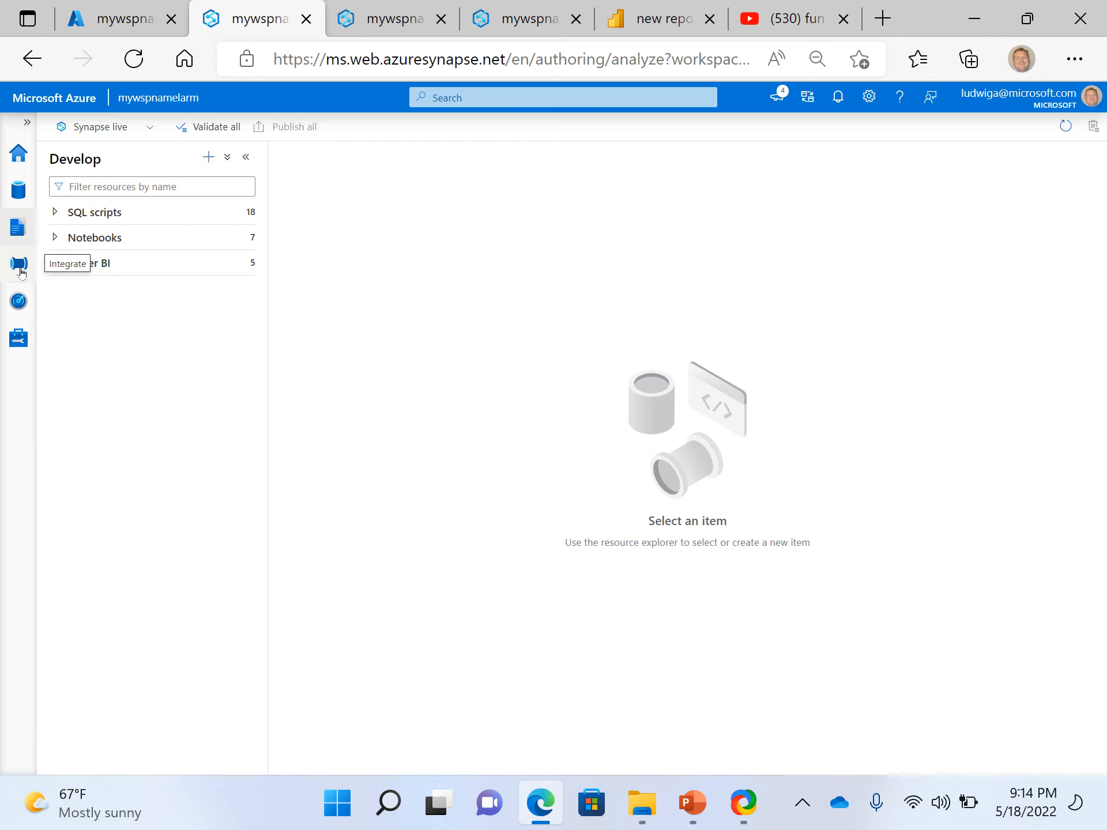
Check the external tables of the pbireportingdb SQL database in the Data hub and collapse that database again
{"action": "left_click", "coordinate": [18, 192]}
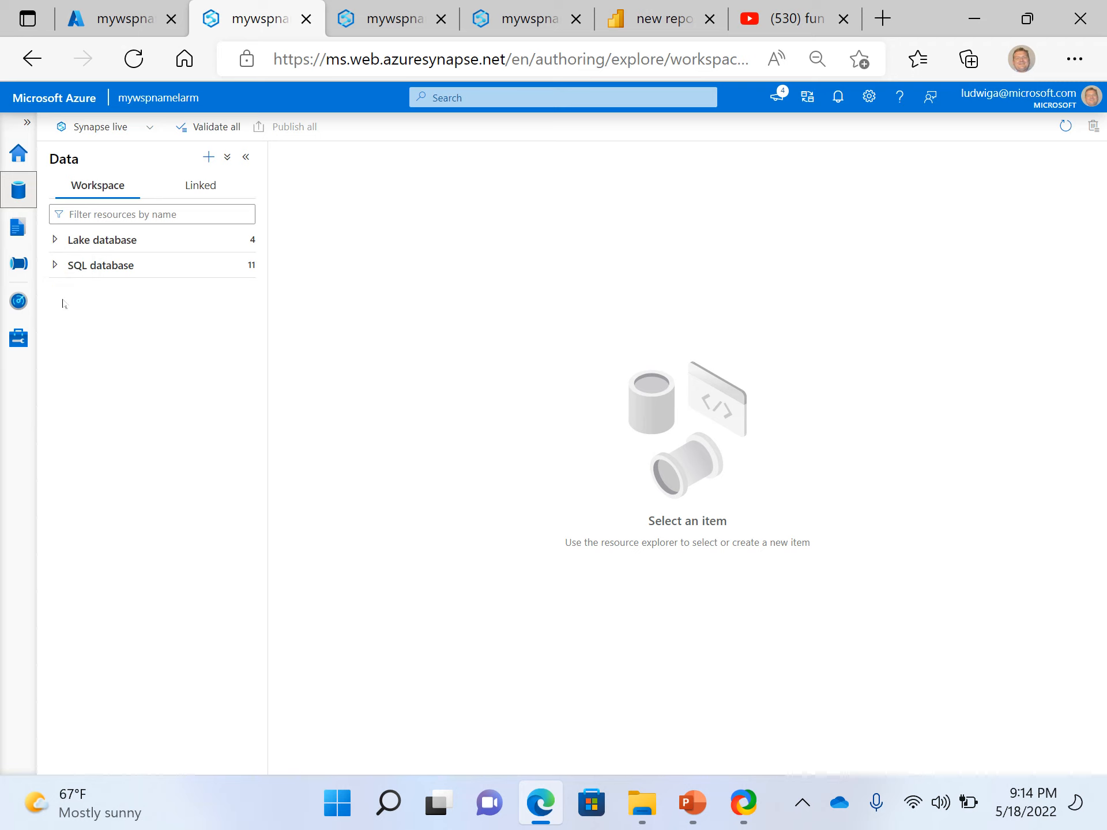
{"action": "left_click", "coordinate": [55, 266]}
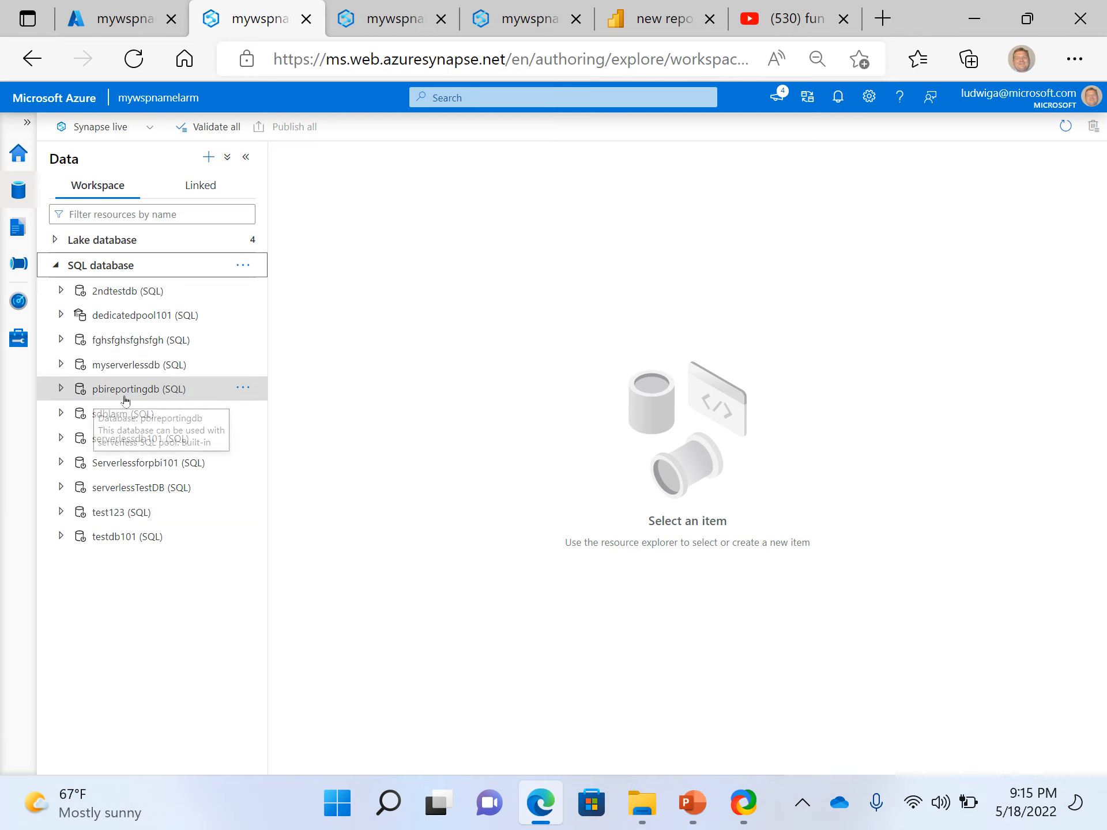
{"action": "left_click", "coordinate": [62, 396]}
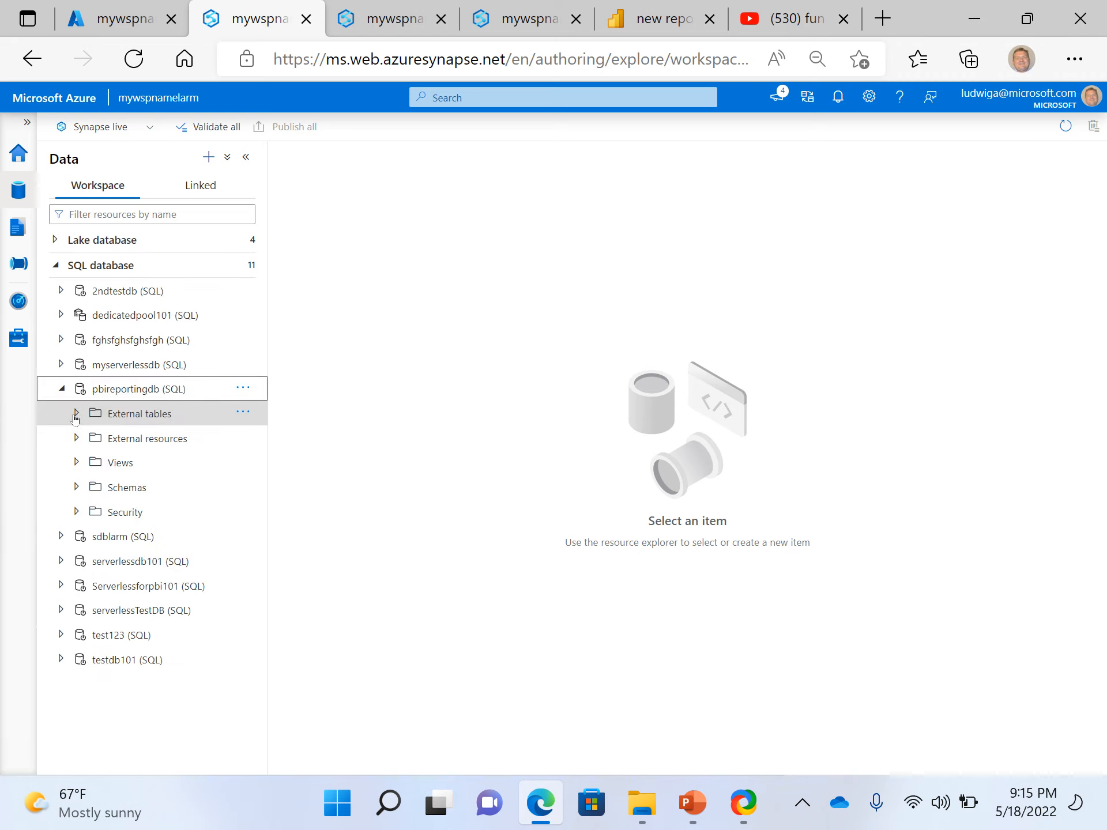
{"action": "left_click", "coordinate": [75, 417]}
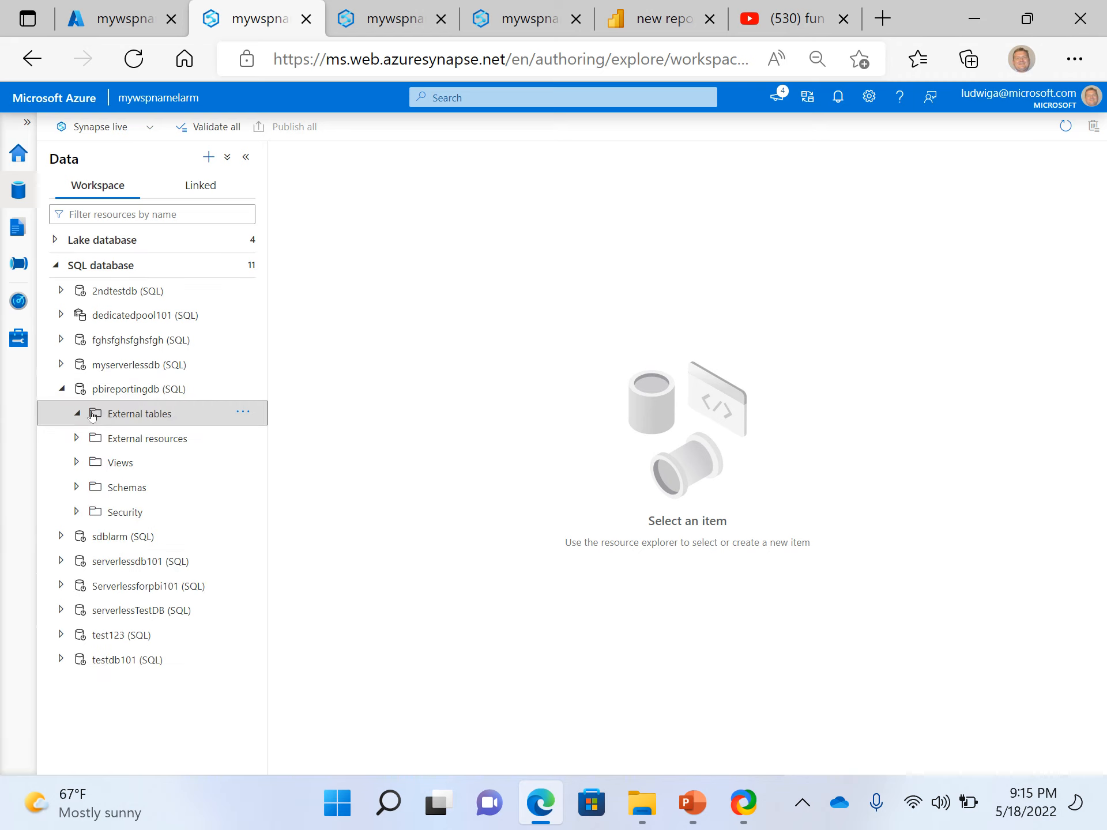
{"action": "left_click", "coordinate": [64, 390]}
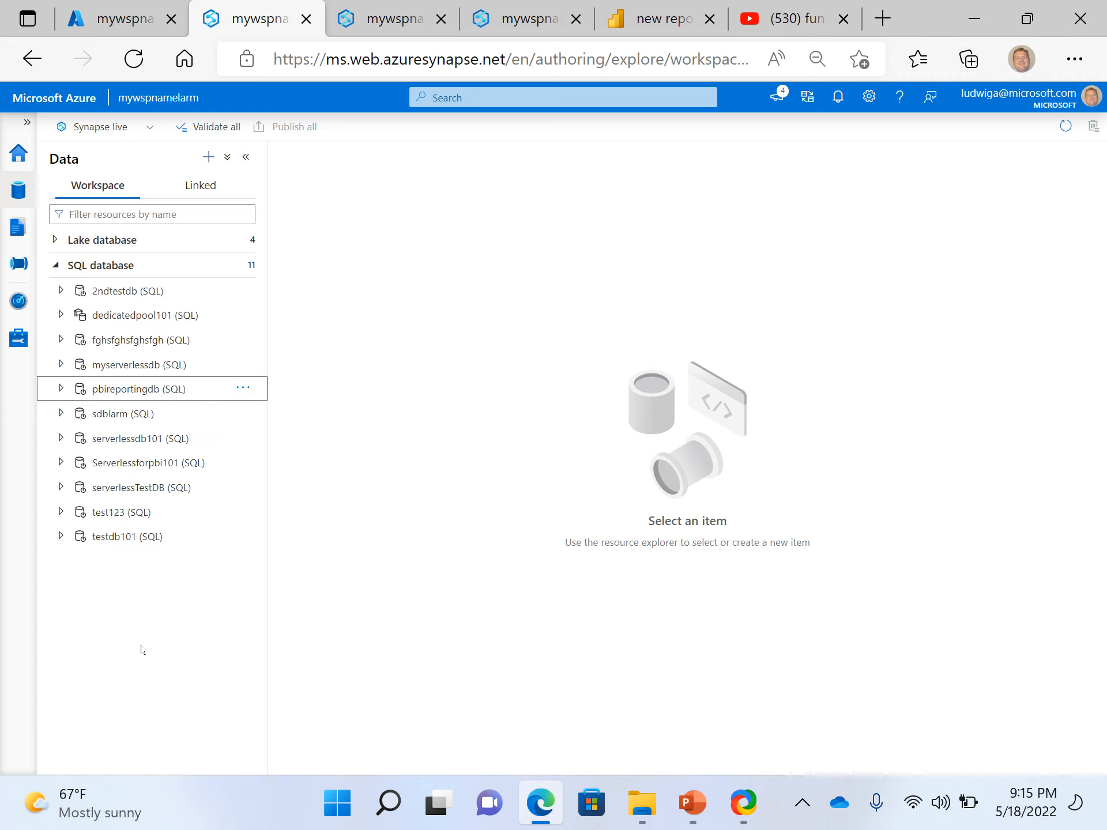
Create and run a SQL script selecting the top 100 rows of the dbo.mydata external table in Serverlessforpbi101
{"action": "left_click", "coordinate": [61, 462]}
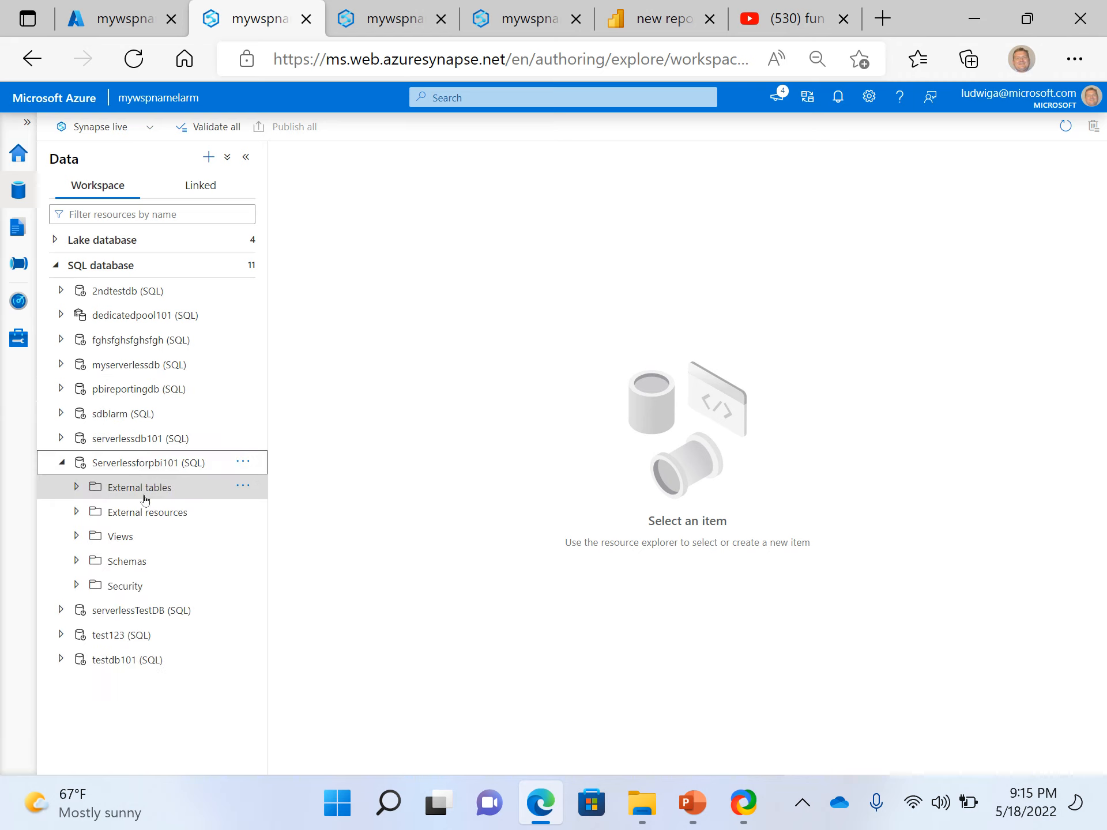
{"action": "left_click", "coordinate": [75, 488]}
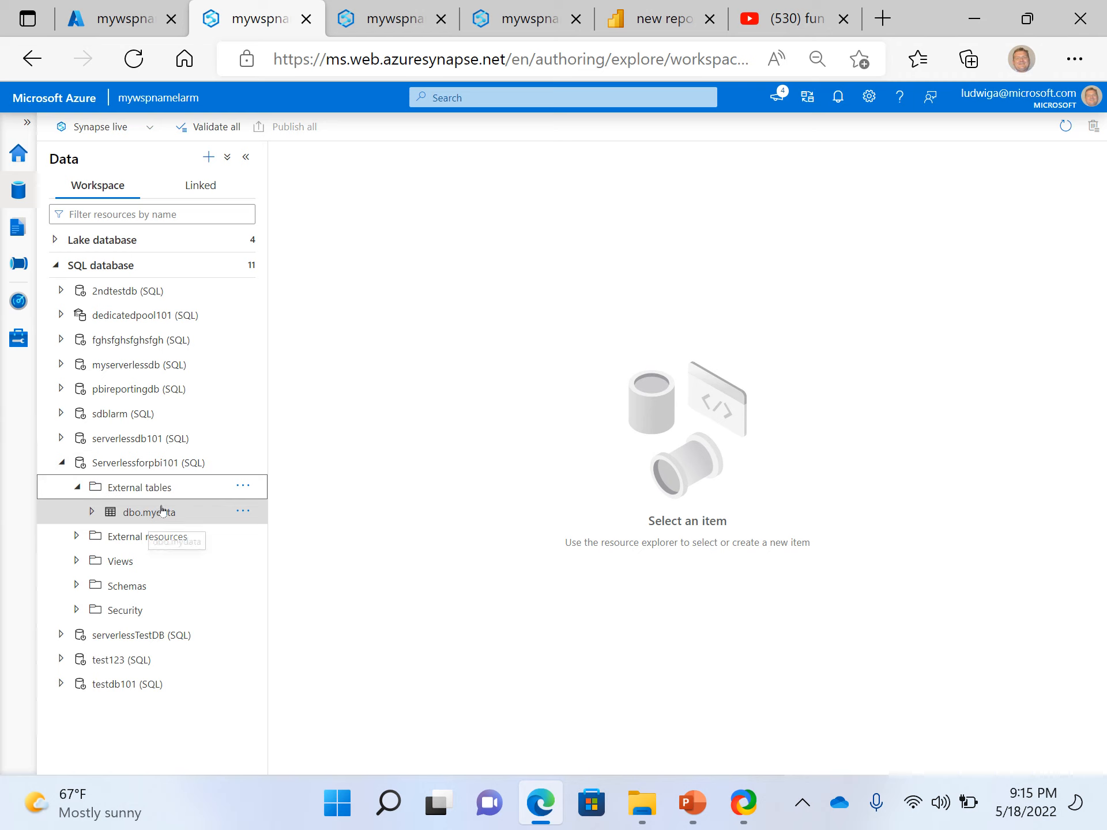
{"action": "left_click", "coordinate": [163, 511]}
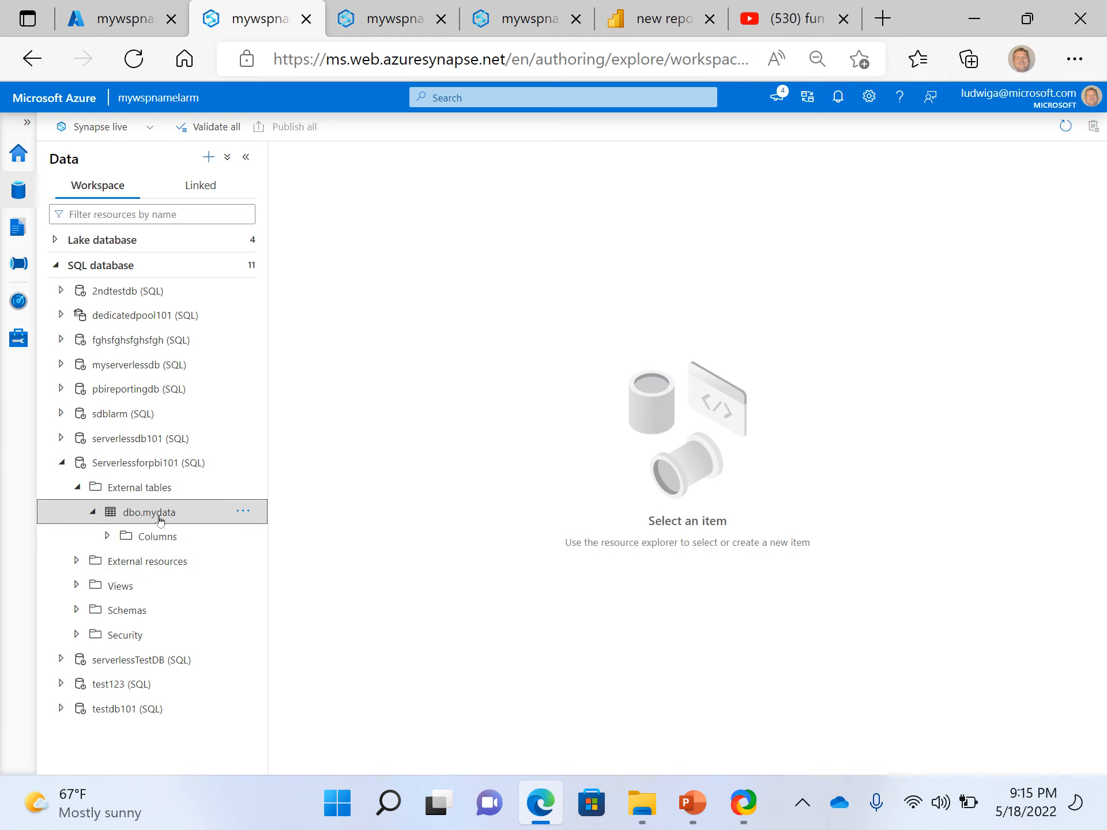
{"action": "right_click", "coordinate": [166, 514]}
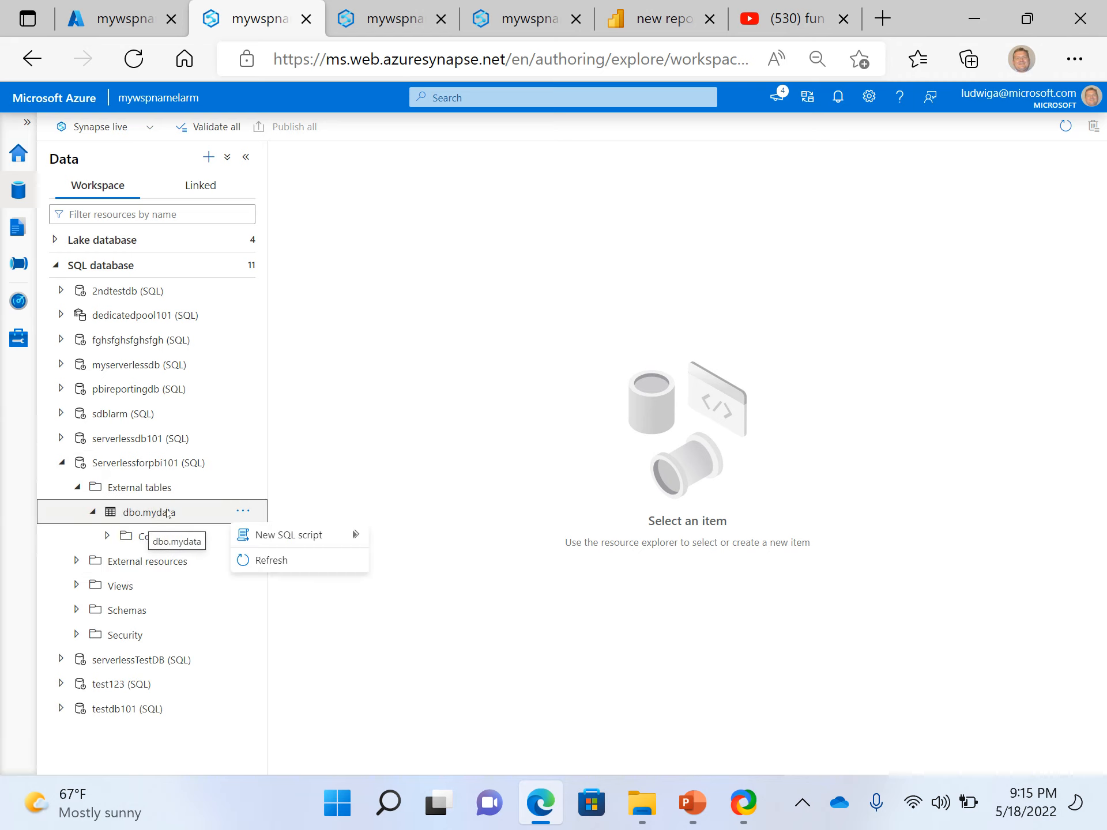
{"action": "mouse_move", "coordinate": [311, 535]}
{"action": "left_click", "coordinate": [446, 545]}
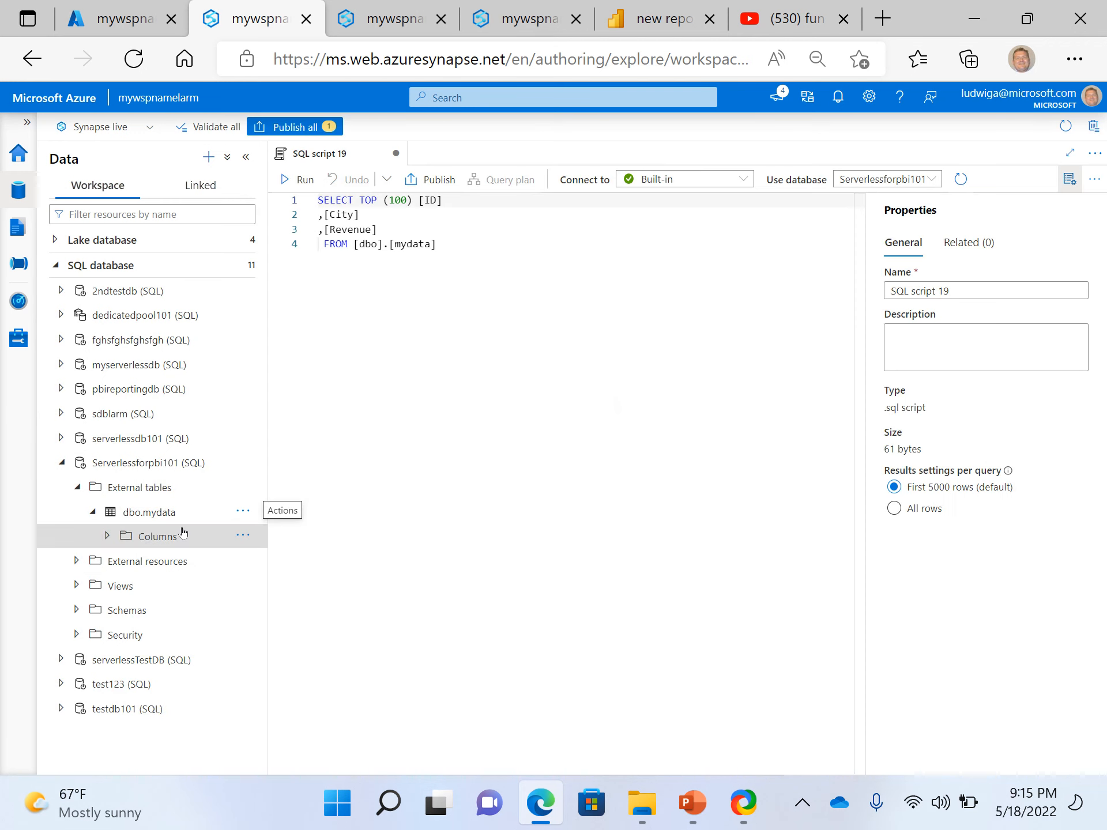
{"action": "left_click", "coordinate": [441, 399]}
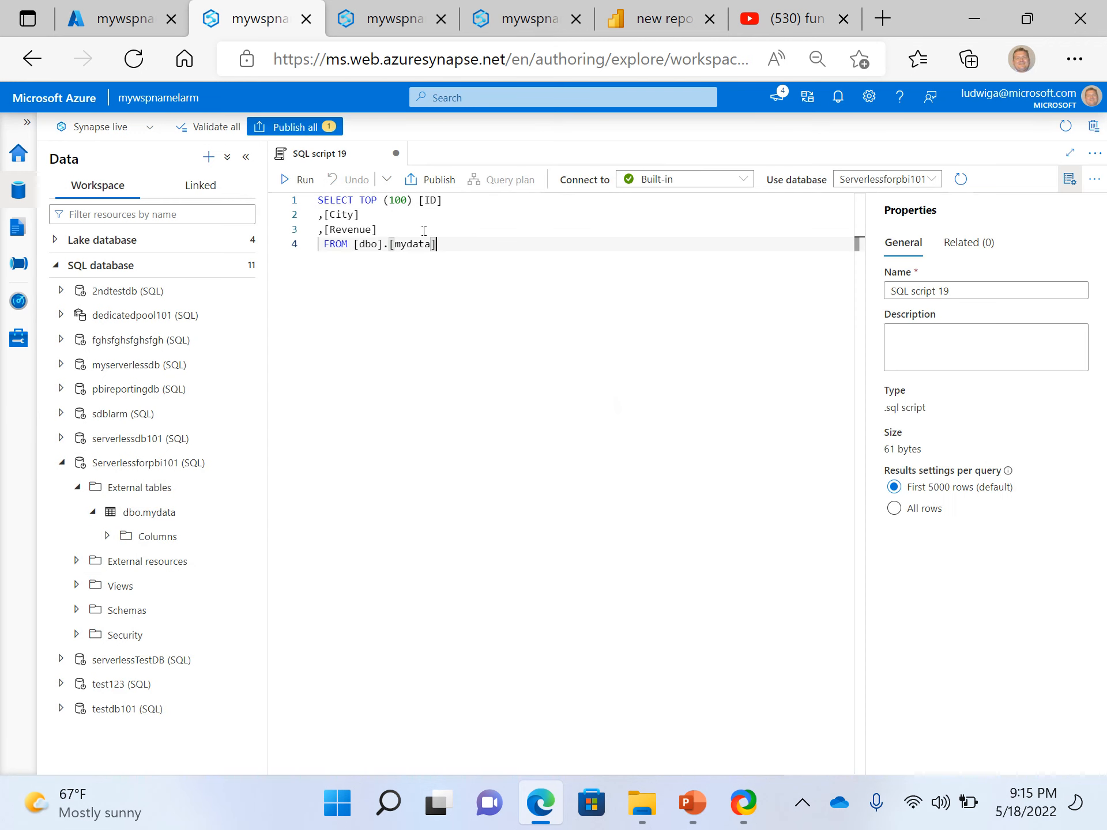
{"action": "left_click", "coordinate": [297, 180]}
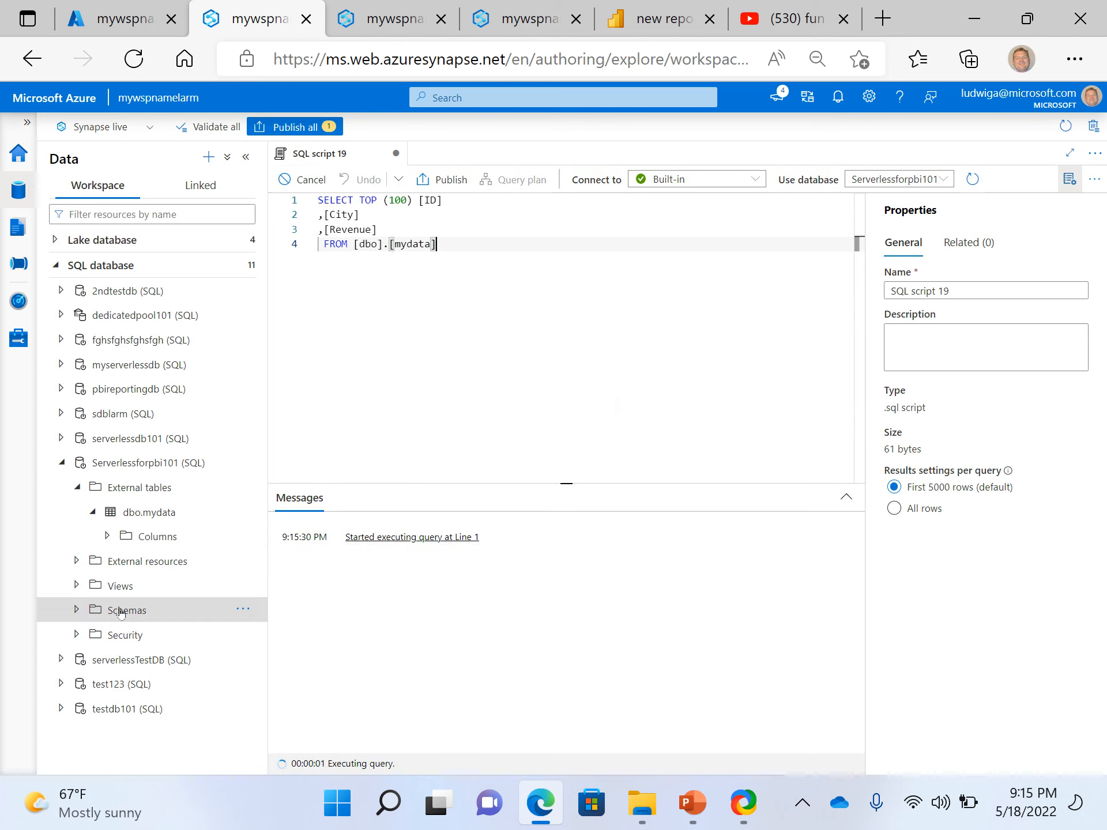
Expand the Serverlessforpbi101 database's views and the contents of the dbo.pbitest view
{"action": "left_click", "coordinate": [77, 584]}
{"action": "scroll", "coordinate": [181, 627], "scroll_direction": "down", "scroll_amount": 1}
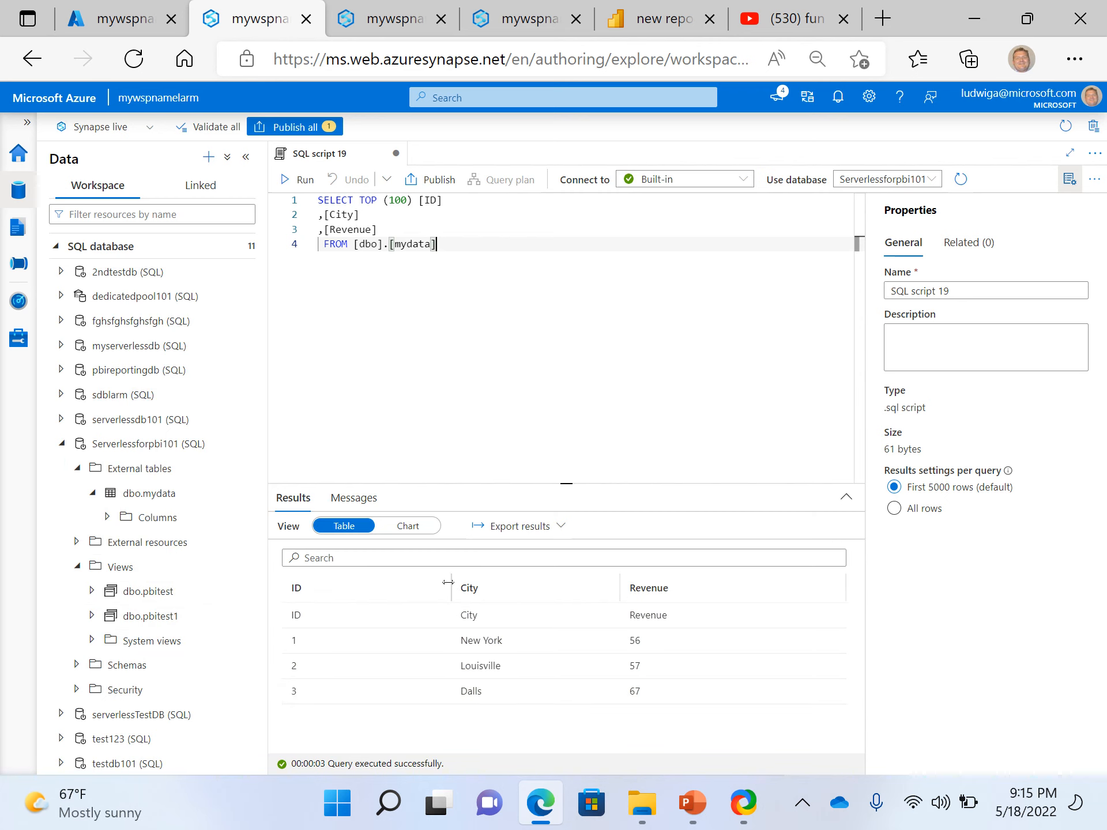
{"action": "left_click", "coordinate": [91, 592]}
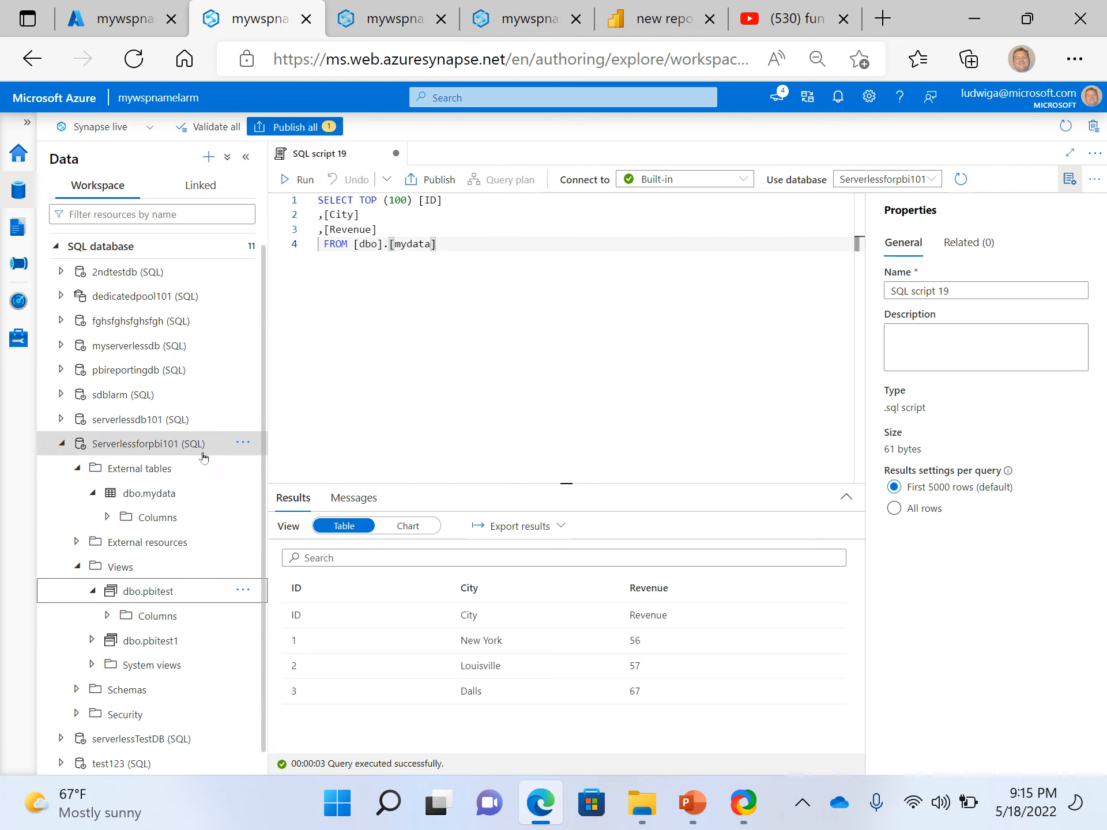
Expand the columns of the dbo.pbitest and dbo.pbitest1 views in Serverlessforpbi101 and compare them
{"action": "scroll", "coordinate": [203, 457], "scroll_direction": "down", "scroll_amount": 1}
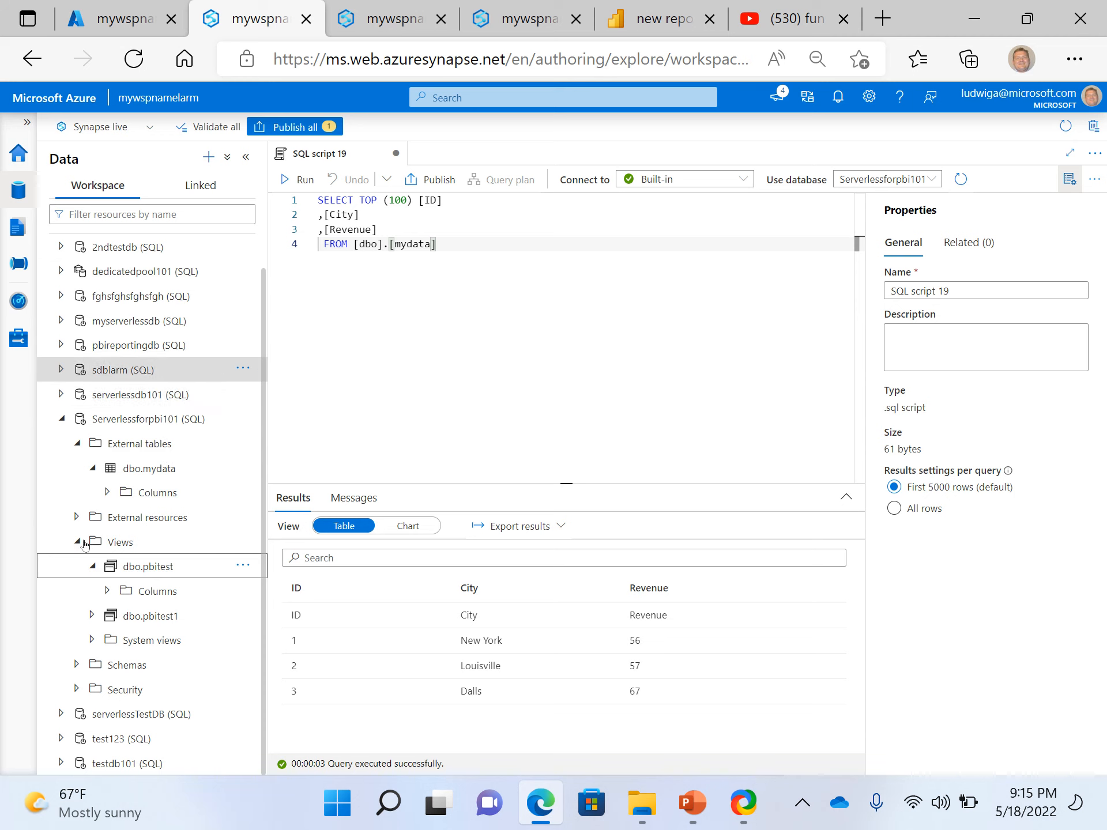
{"action": "left_click", "coordinate": [108, 592]}
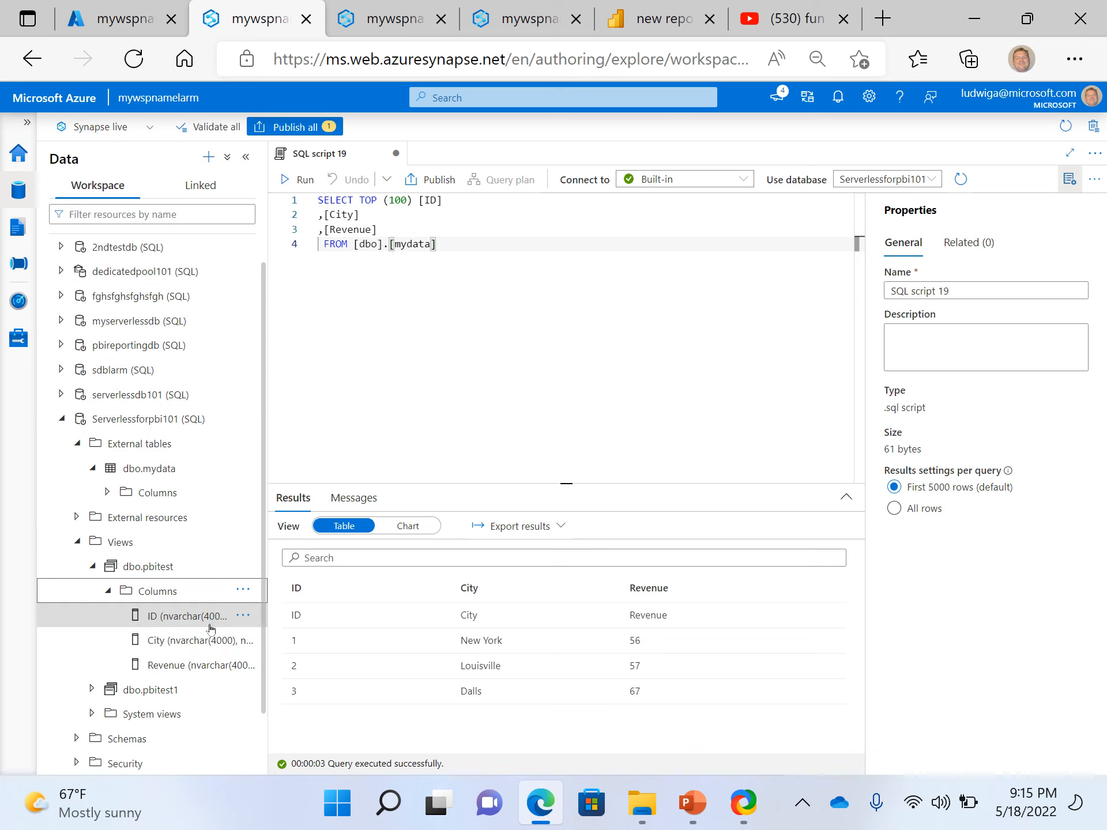
{"action": "scroll", "coordinate": [208, 627], "scroll_direction": "down", "scroll_amount": 1}
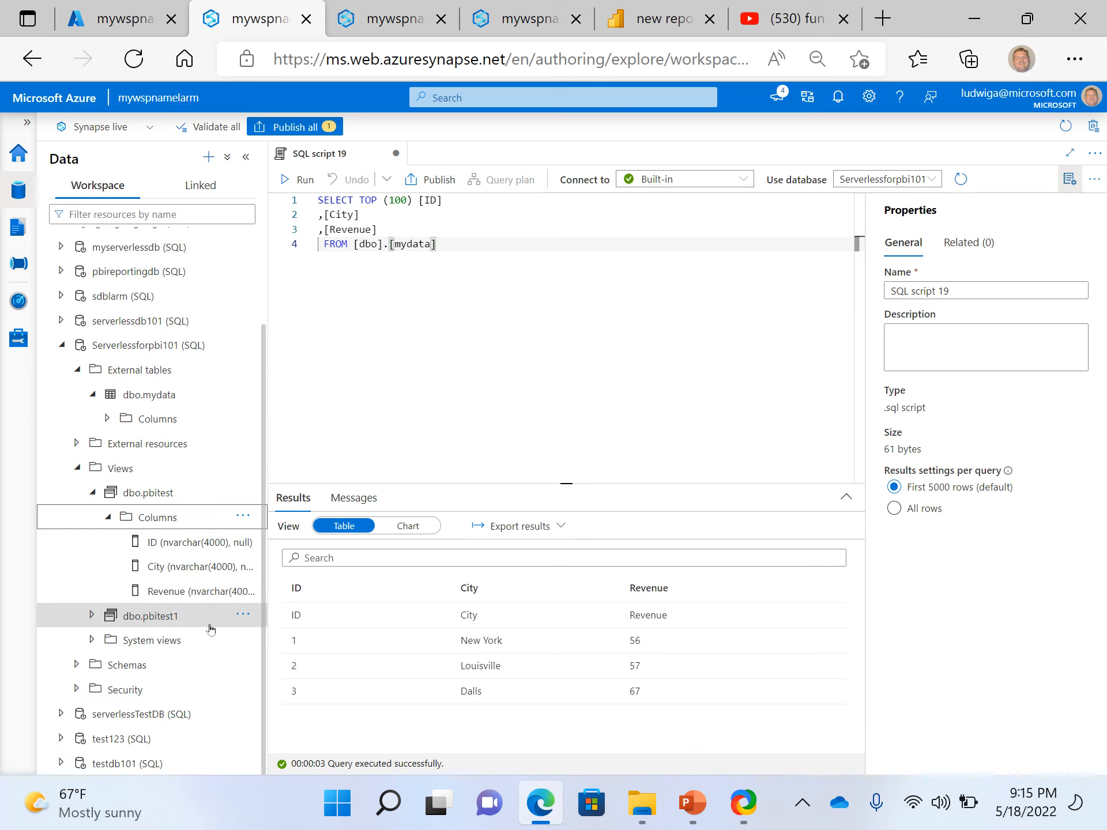
{"action": "left_click", "coordinate": [92, 616]}
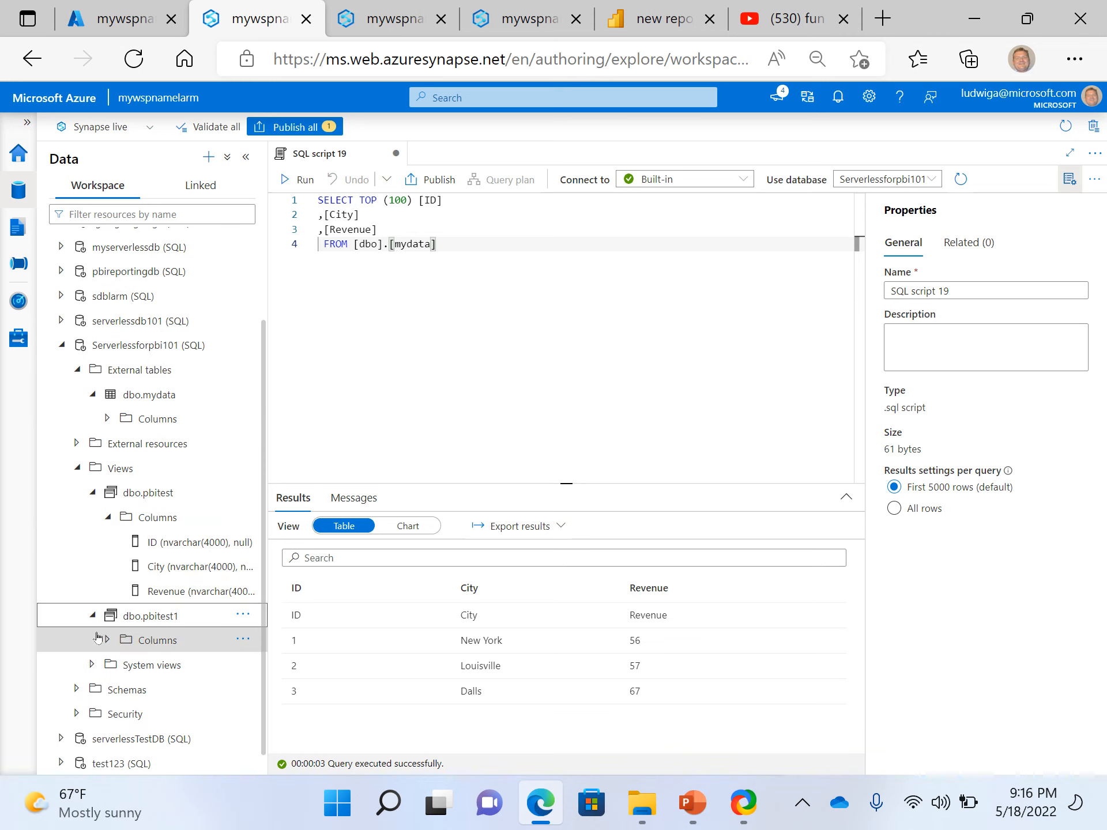
{"action": "left_click", "coordinate": [107, 639]}
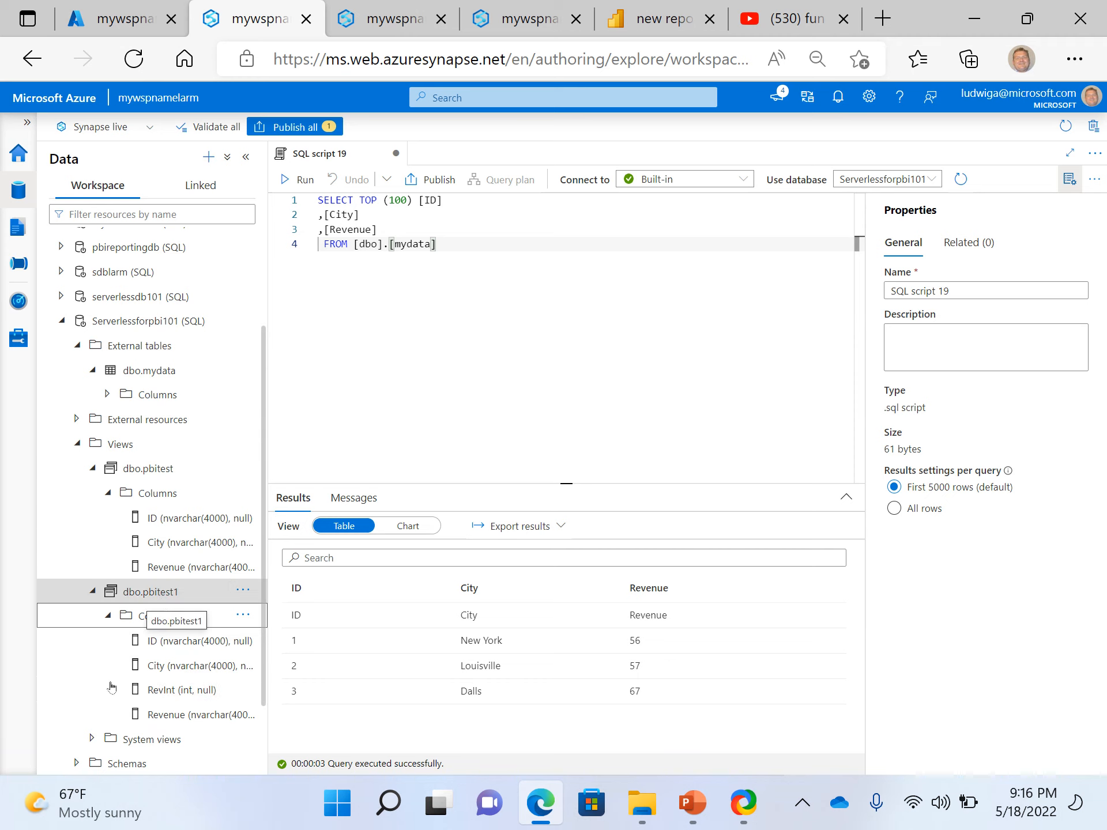
{"action": "scroll", "coordinate": [110, 698], "scroll_direction": "up", "scroll_amount": 4}
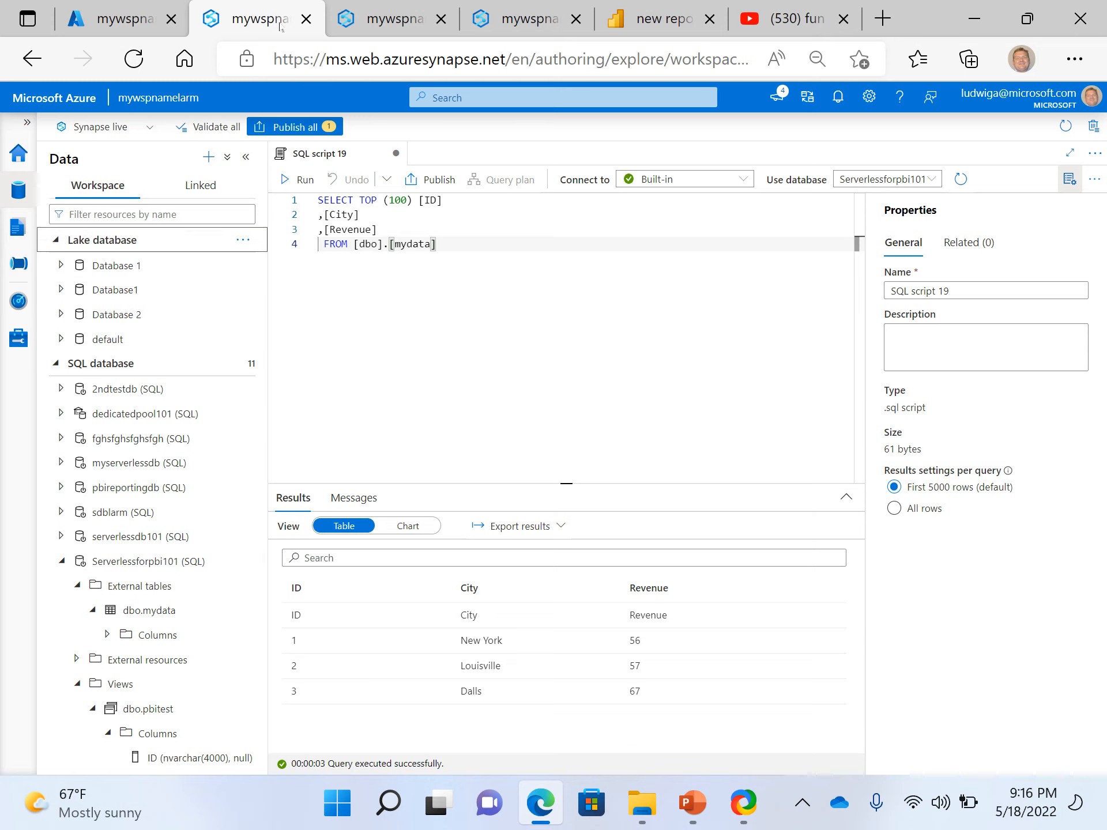
Open the View Script for PBI SQL script from the Develop hub in the other Synapse Studio browser tab
{"action": "left_click", "coordinate": [379, 26]}
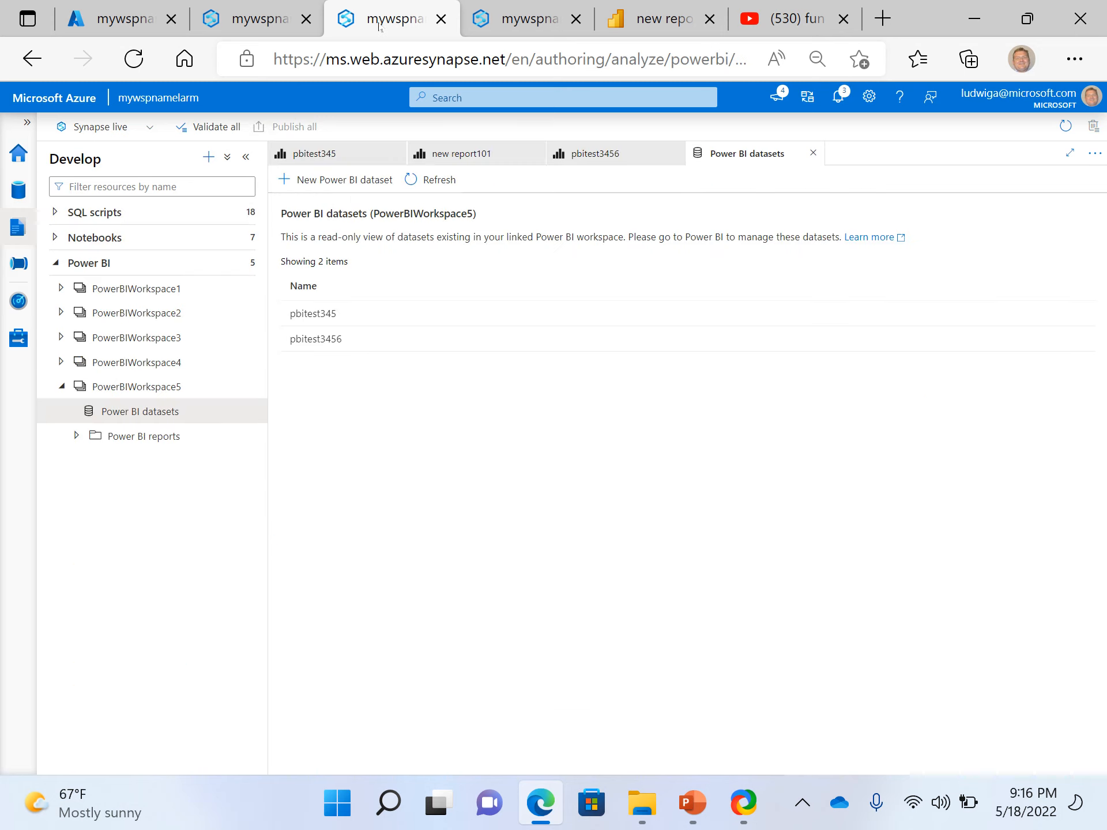
{"action": "left_click", "coordinate": [56, 219]}
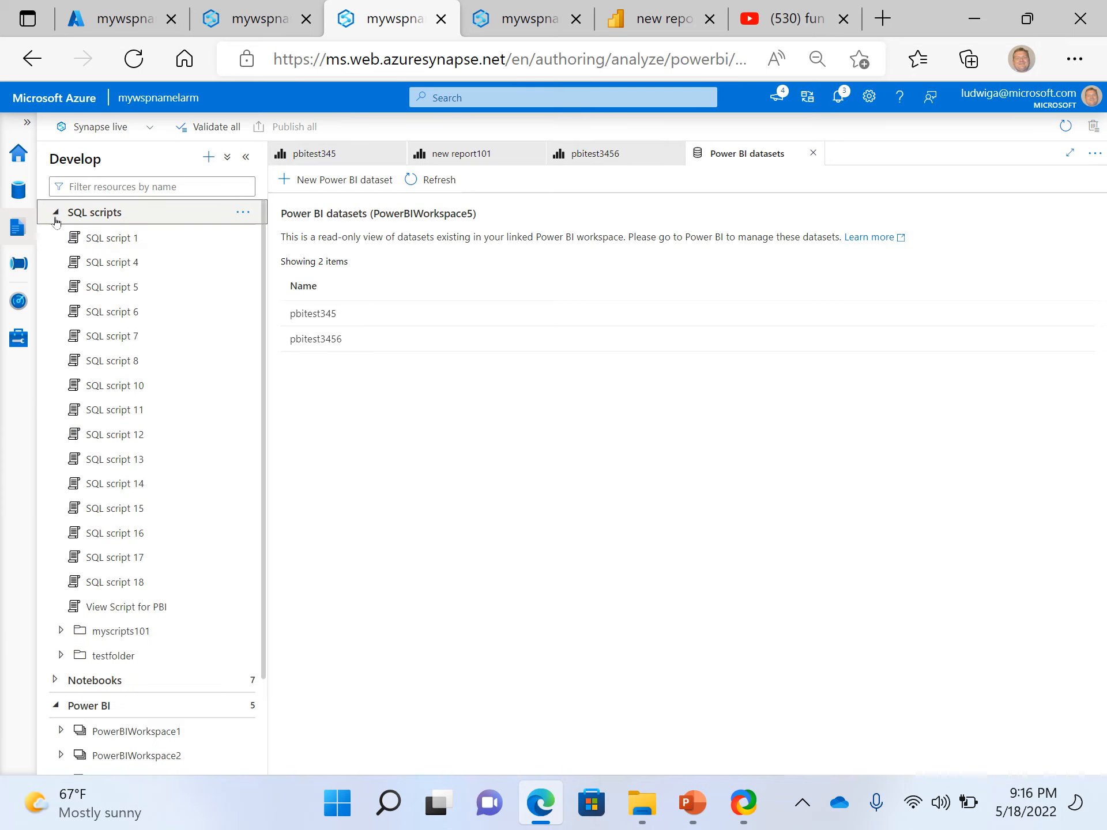
{"action": "scroll", "coordinate": [81, 531], "scroll_direction": "down", "scroll_amount": 3}
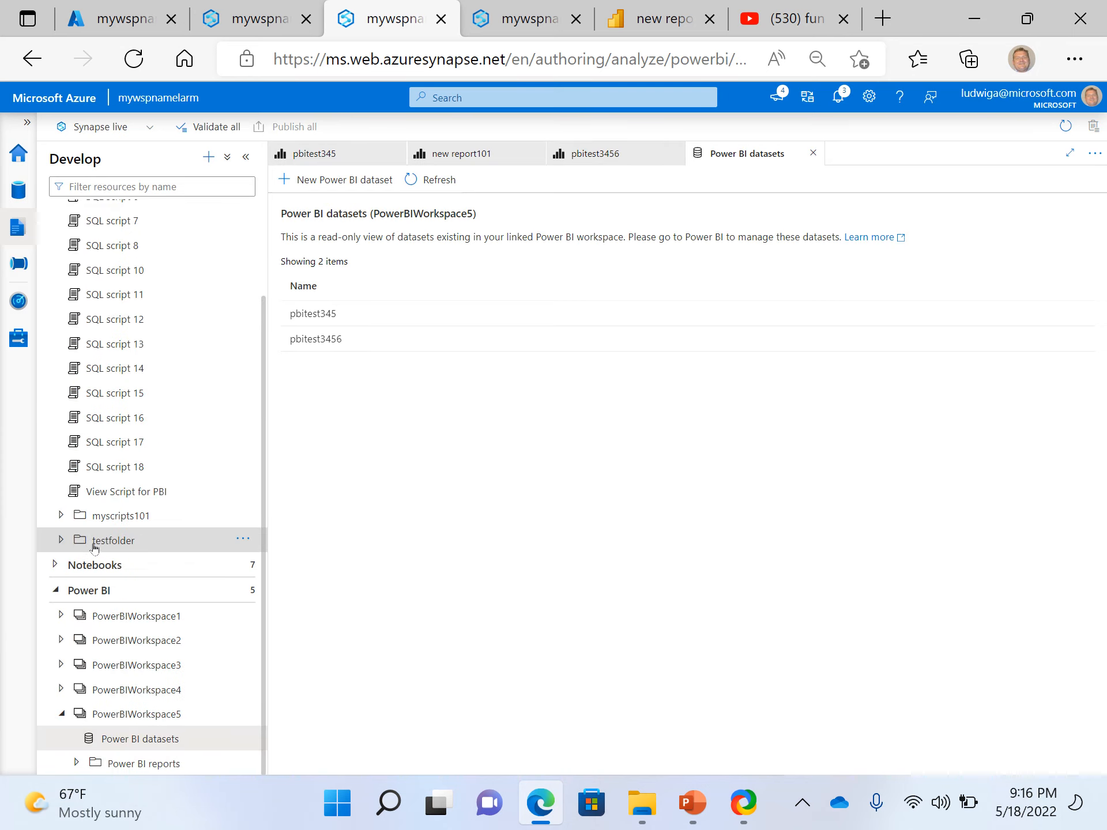
{"action": "left_click", "coordinate": [145, 497]}
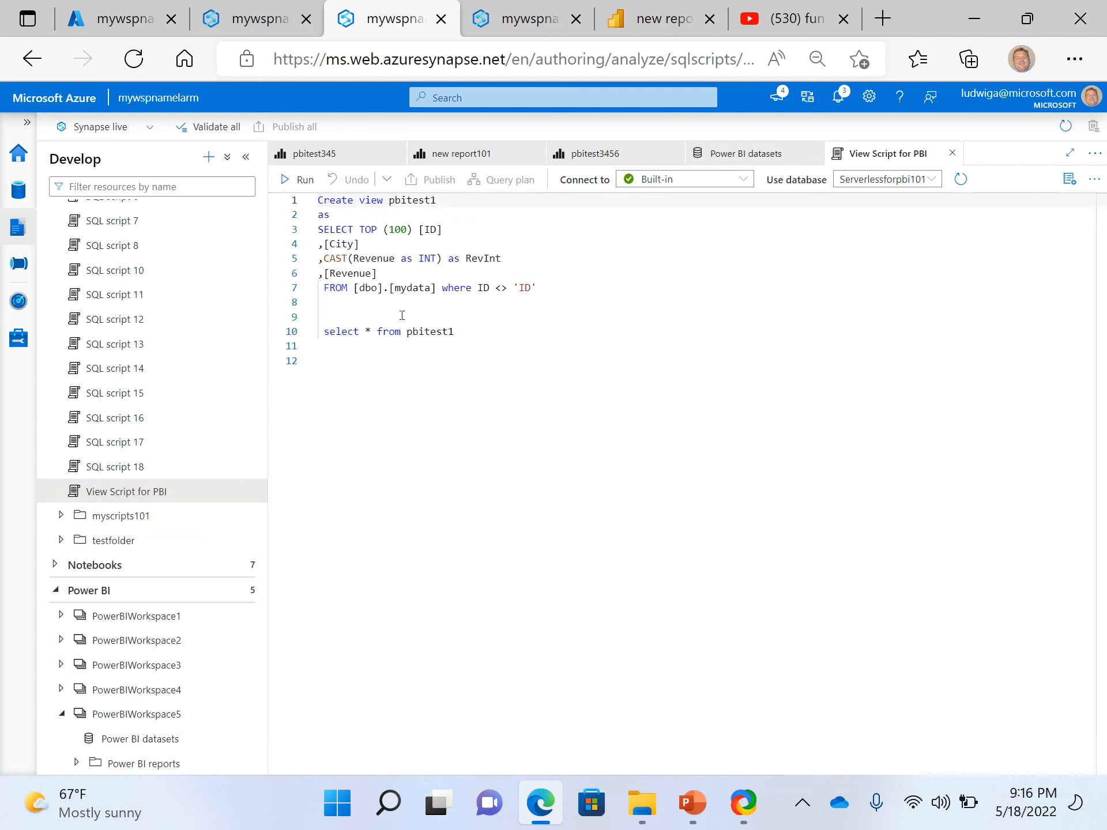
Examine the script's source table dbo.mydata and its WHERE condition on the ID column
{"action": "left_click", "coordinate": [394, 315]}
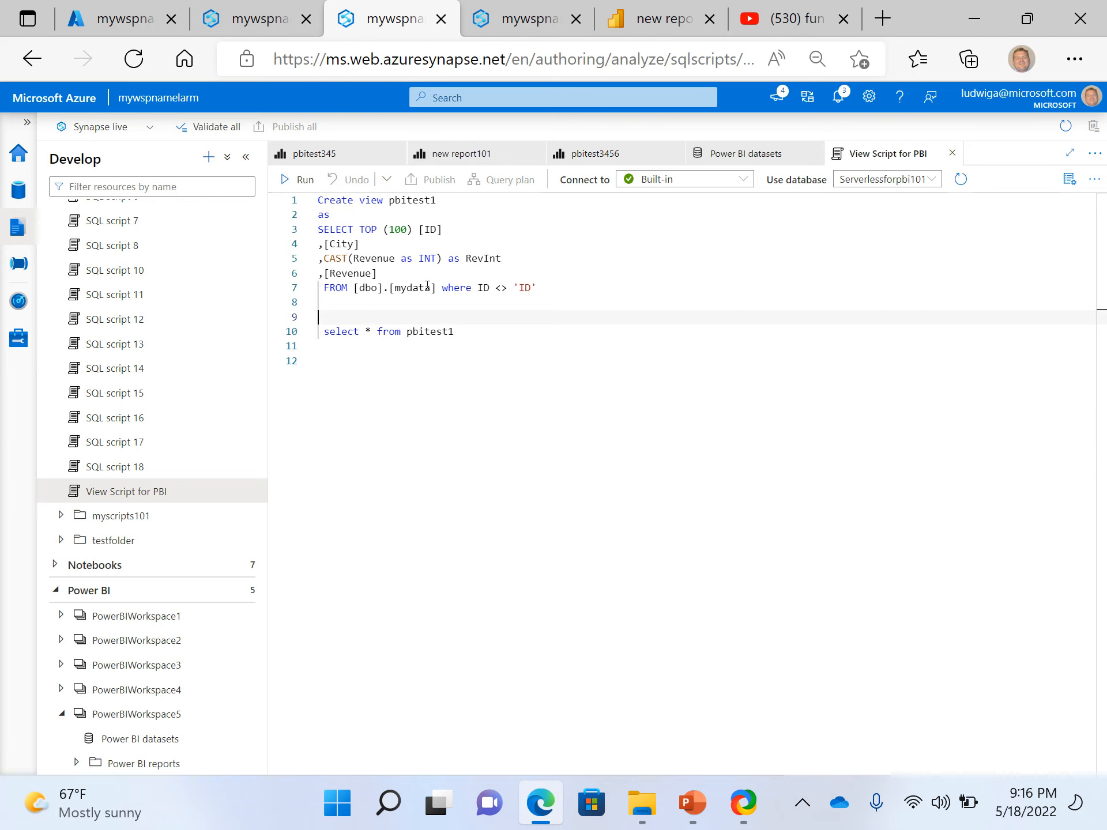
{"action": "double_click", "coordinate": [413, 287]}
{"action": "left_click", "coordinate": [378, 306]}
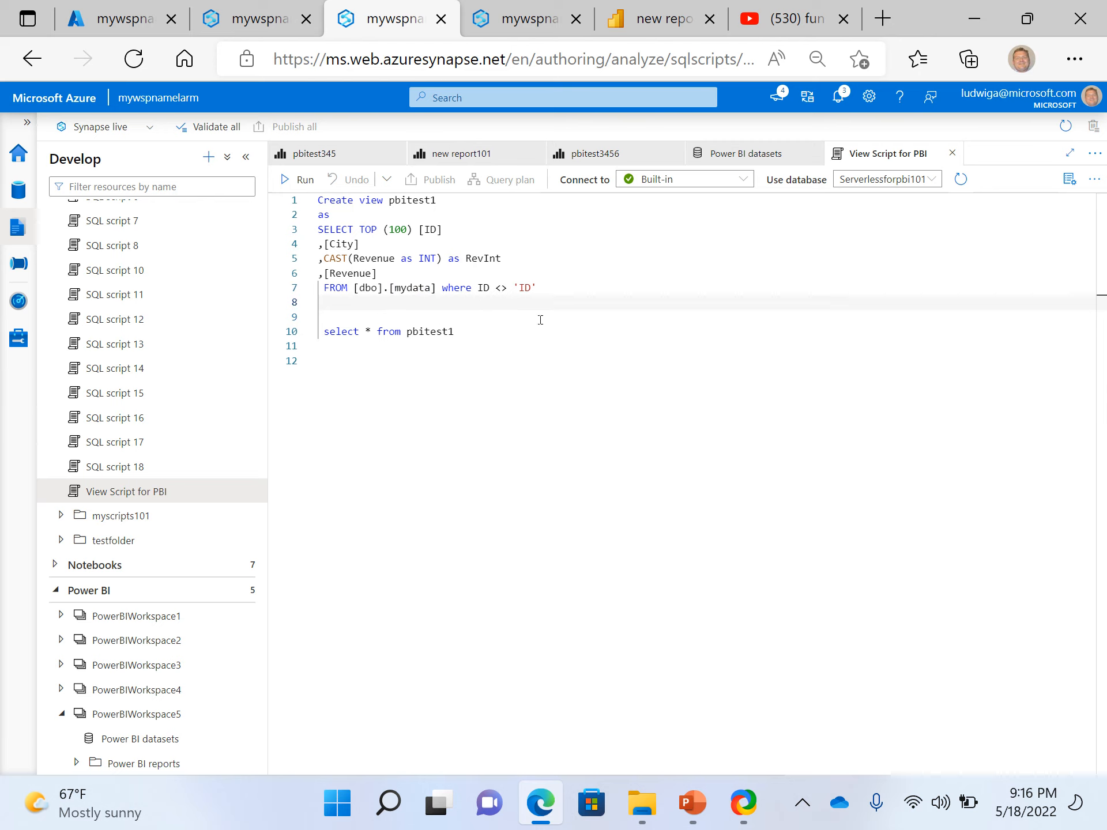
{"action": "mouse_move", "coordinate": [401, 295]}
{"action": "left_mouse_down"}
{"action": "mouse_move", "coordinate": [362, 274]}
{"action": "mouse_move", "coordinate": [362, 287]}
{"action": "mouse_move", "coordinate": [515, 287]}
{"action": "mouse_move", "coordinate": [403, 275]}
{"action": "left_mouse_up"}
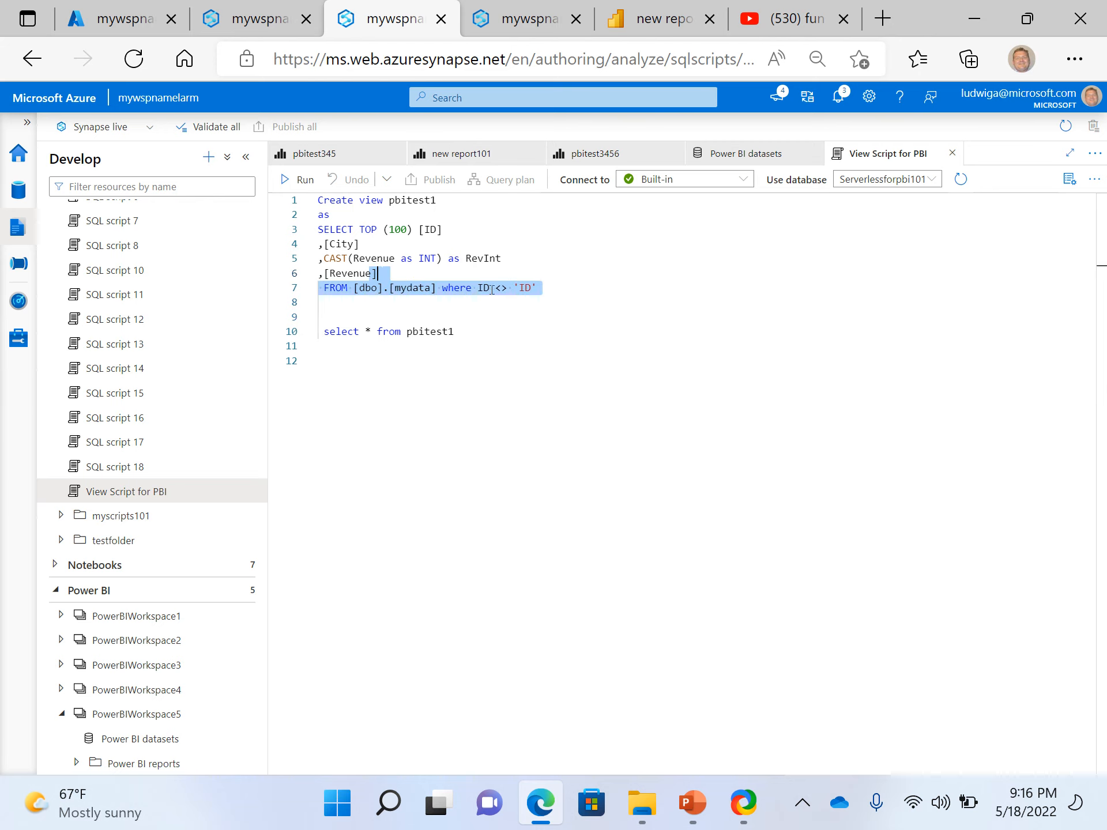
{"action": "left_click", "coordinate": [491, 289]}
{"action": "left_click", "coordinate": [602, 288]}
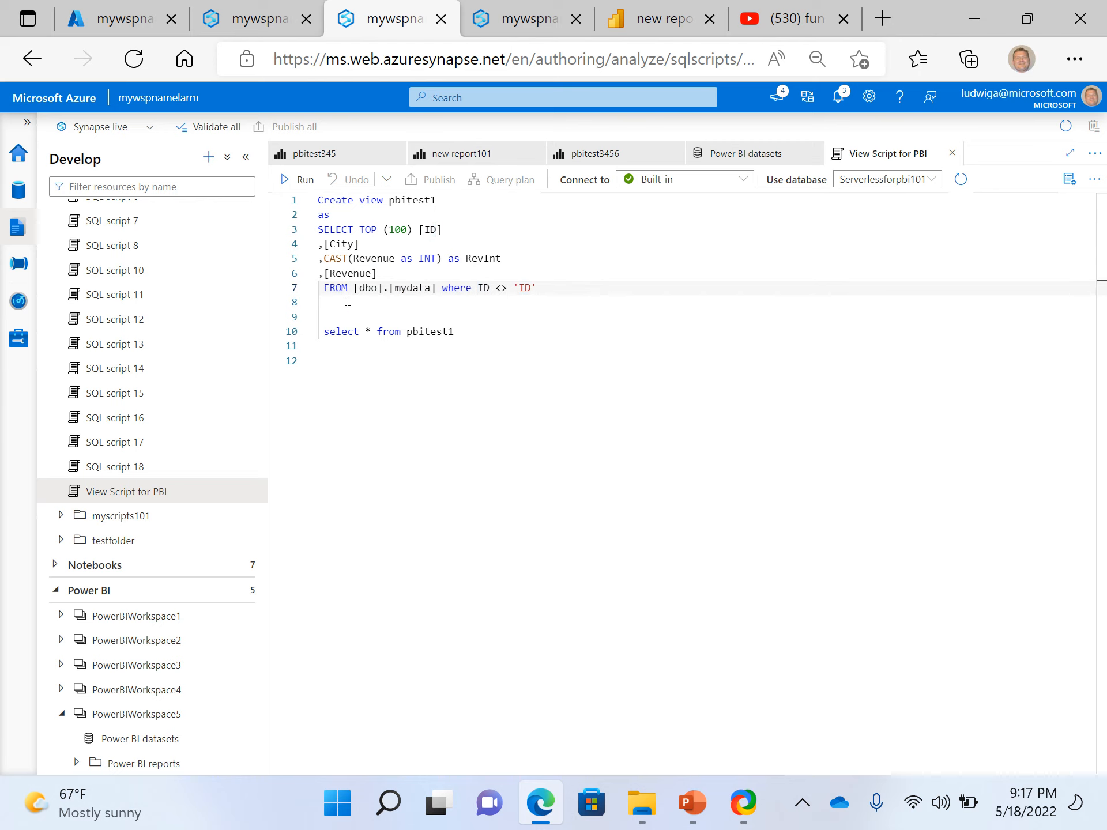
Run only the SELECT TOP (100) statement inside the Create view pbitest1 script, leaving out the create view lines
{"action": "left_click_drag", "start_coordinate": [347, 301], "coordinate": [311, 238]}
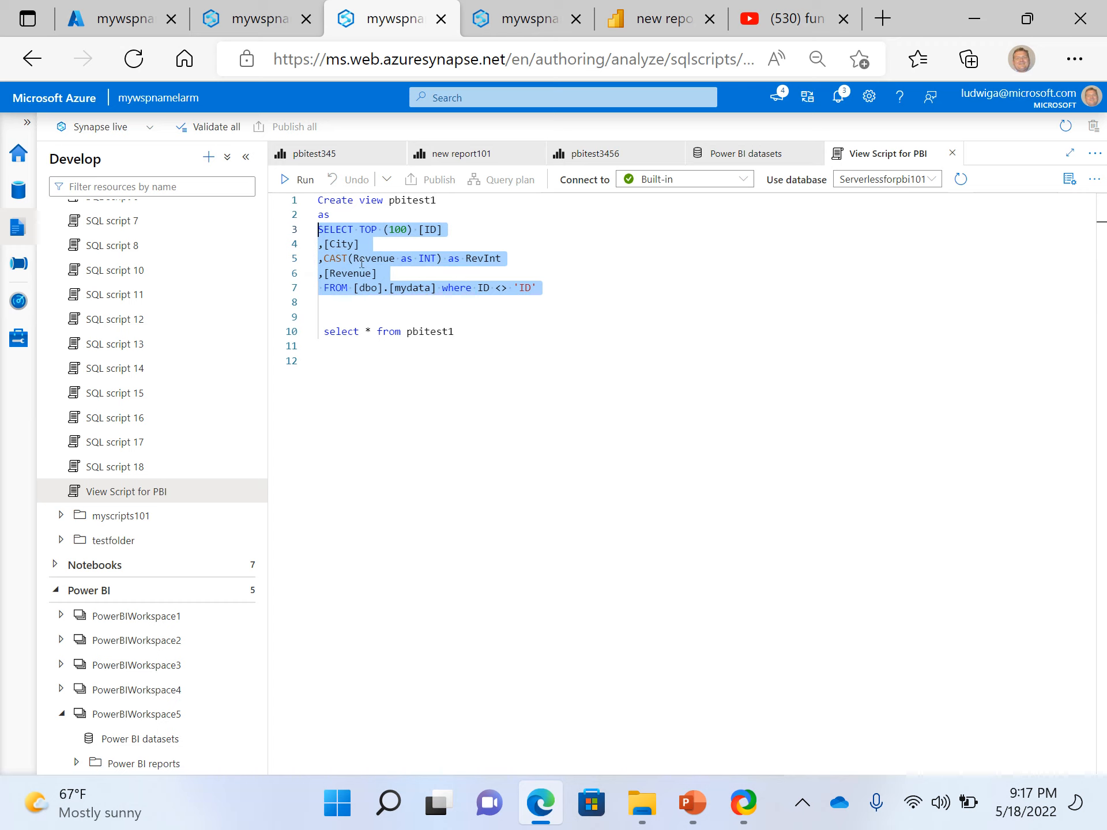
{"action": "left_click", "coordinate": [301, 188]}
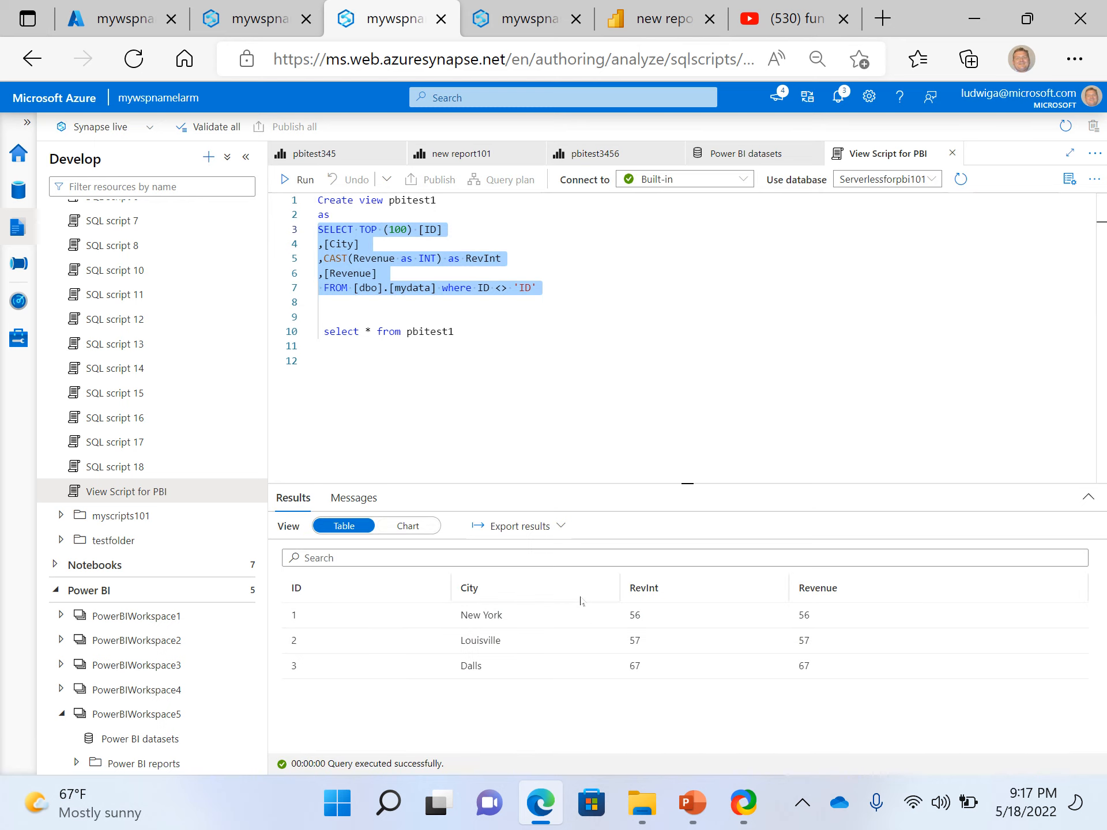
{"action": "left_click", "coordinate": [464, 370]}
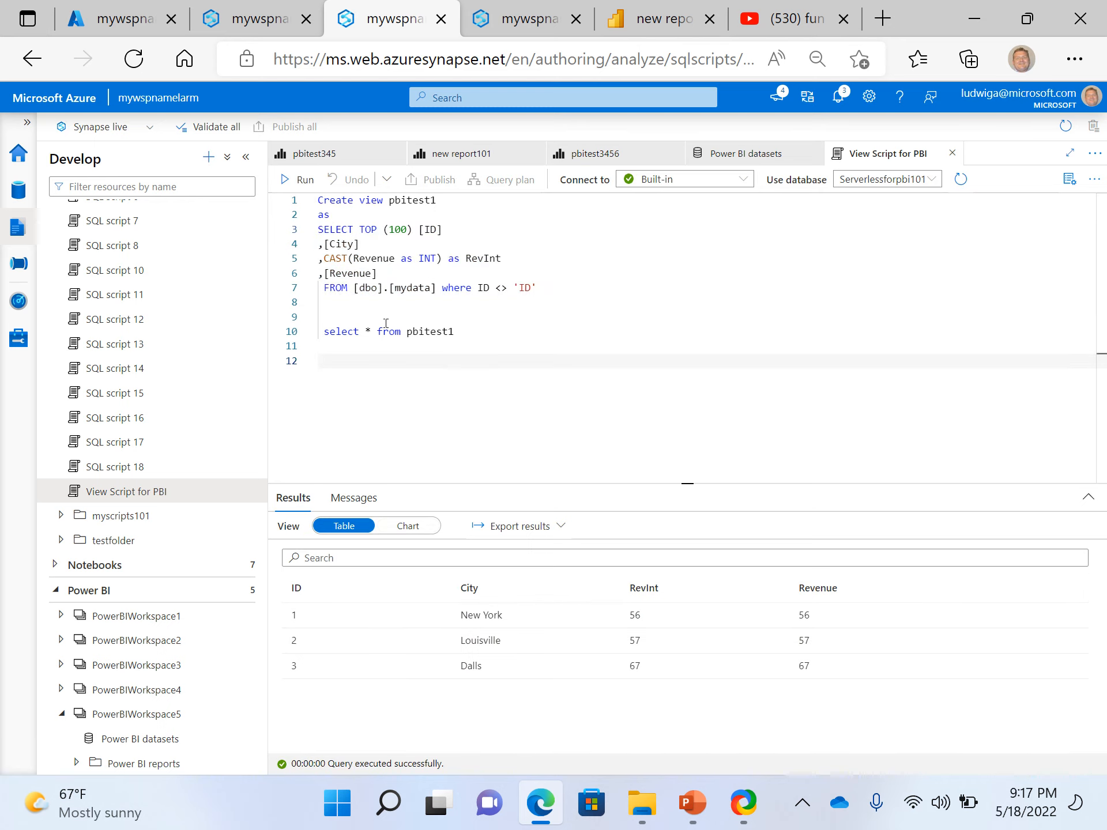
Compare the pbitest345 and new report101 reports with the dbo.mydata query results and views in the Data hub
{"action": "left_click", "coordinate": [331, 155]}
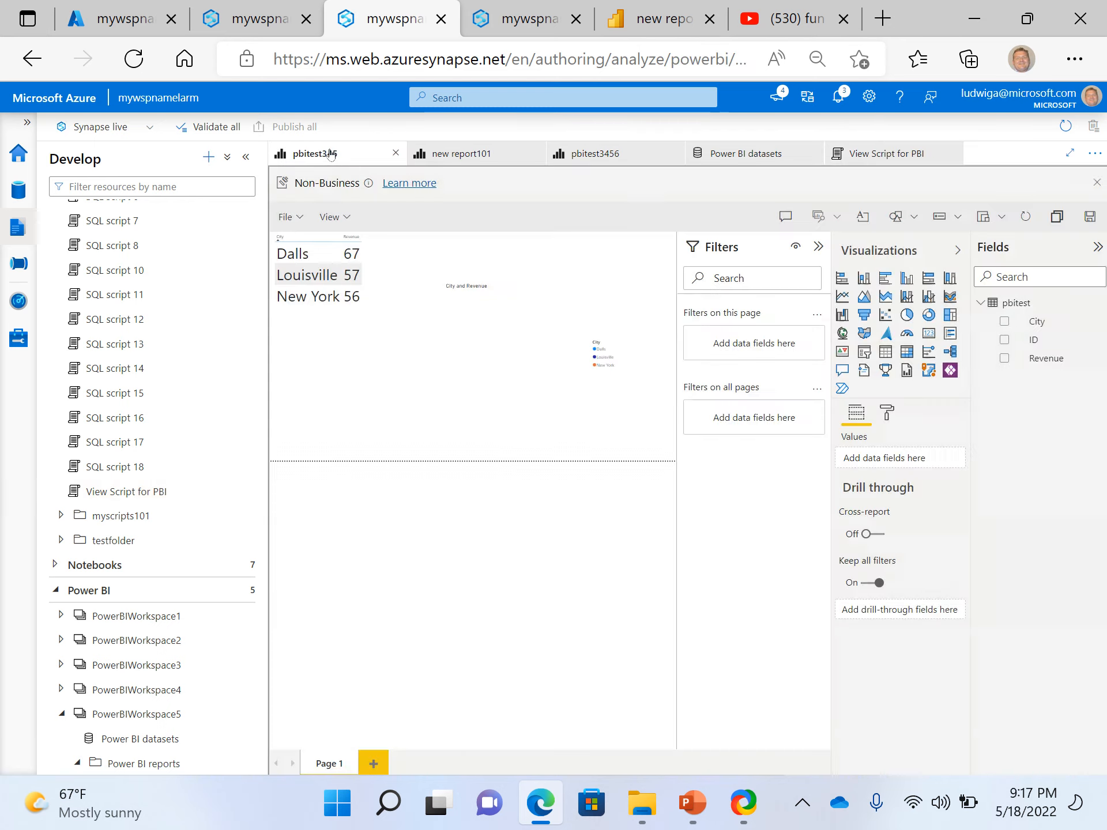
{"action": "left_click", "coordinate": [457, 154]}
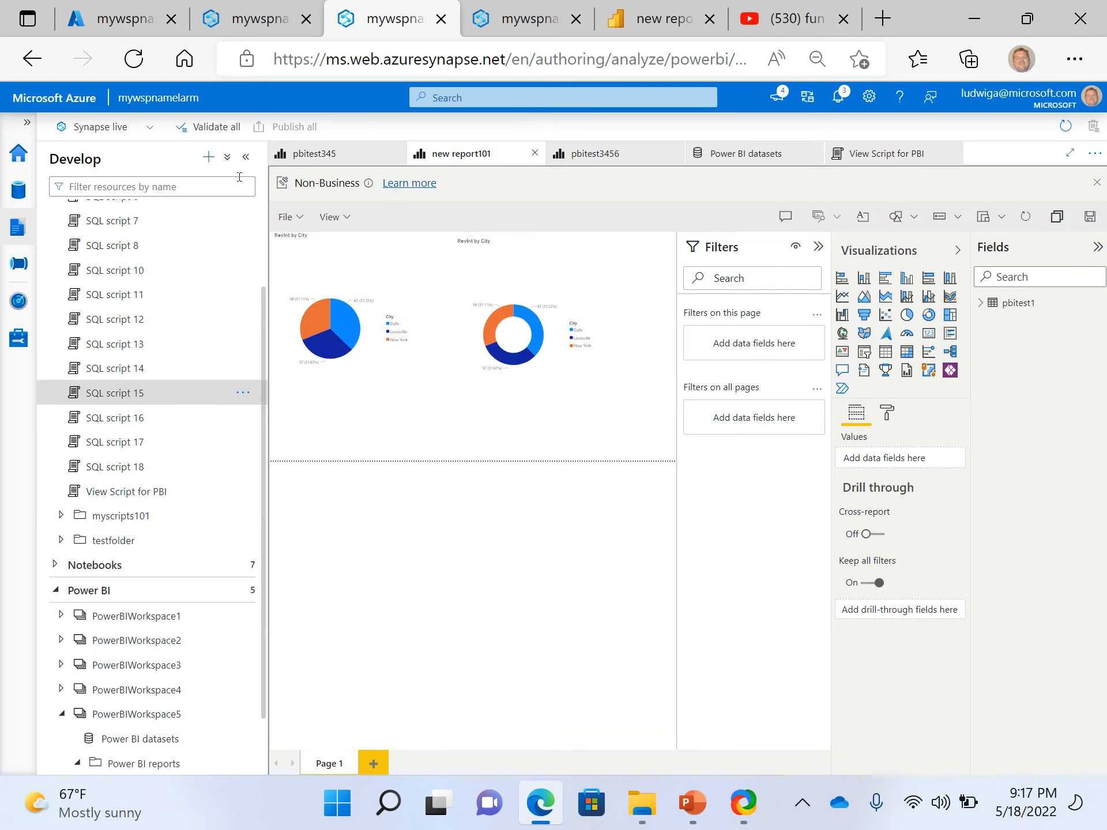
{"action": "left_click", "coordinate": [243, 6]}
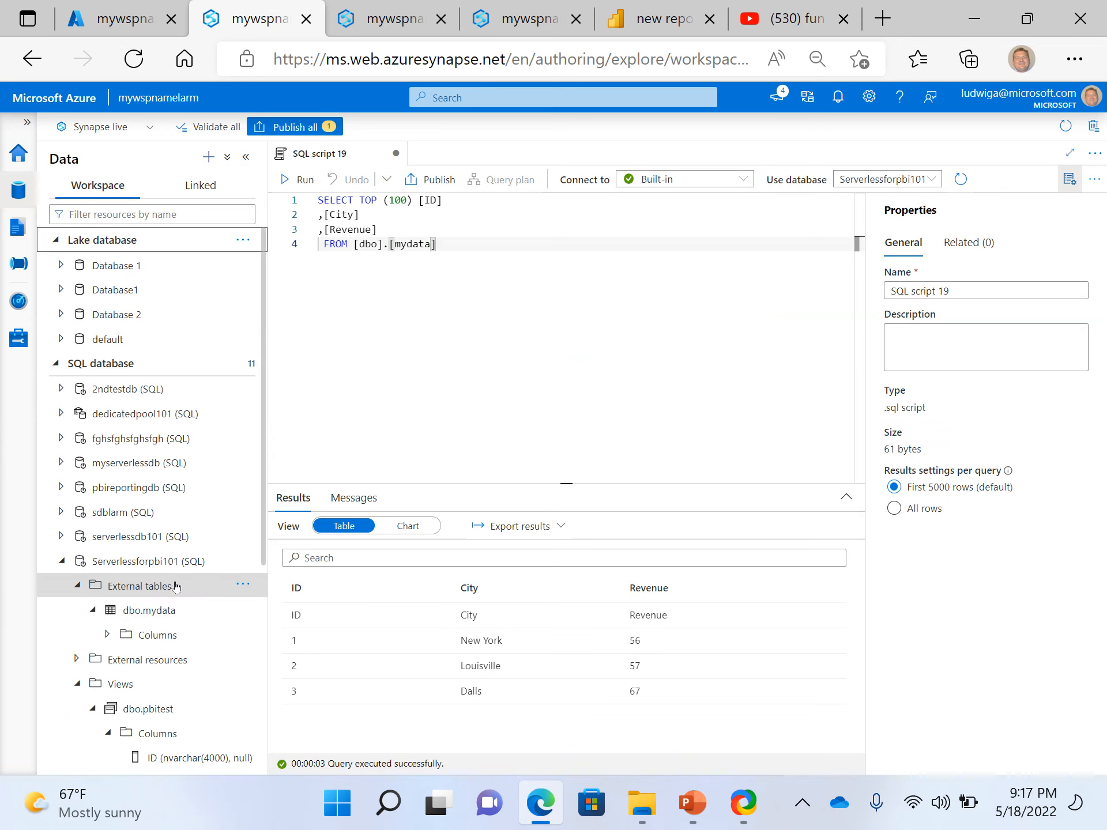
{"action": "scroll", "coordinate": [176, 586], "scroll_direction": "down", "scroll_amount": 3}
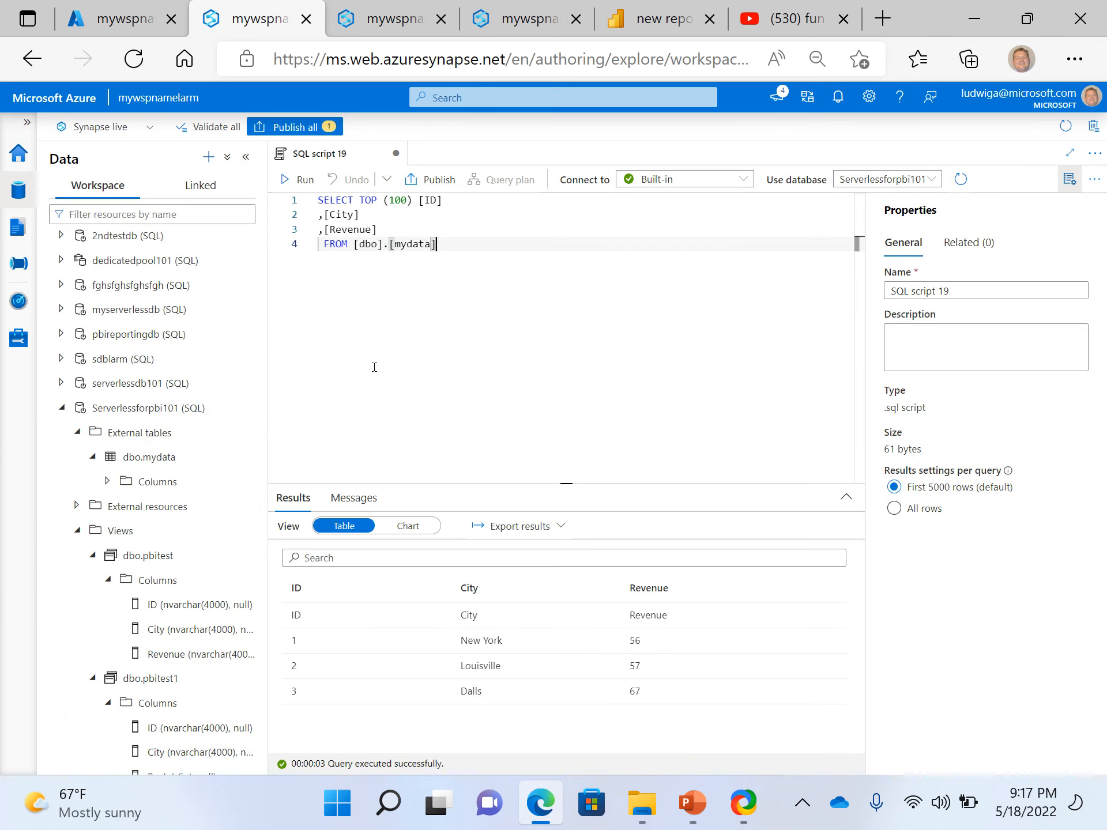
{"action": "left_click", "coordinate": [500, 227]}
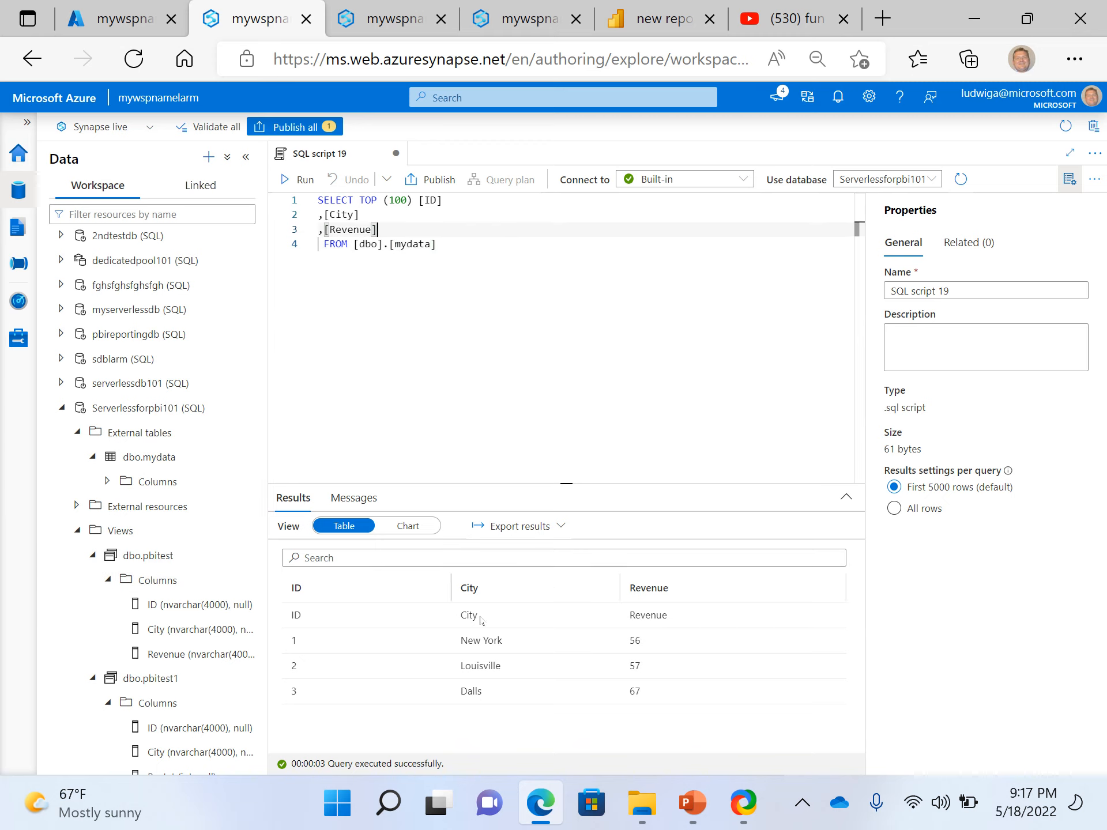
{"action": "left_click", "coordinate": [496, 374]}
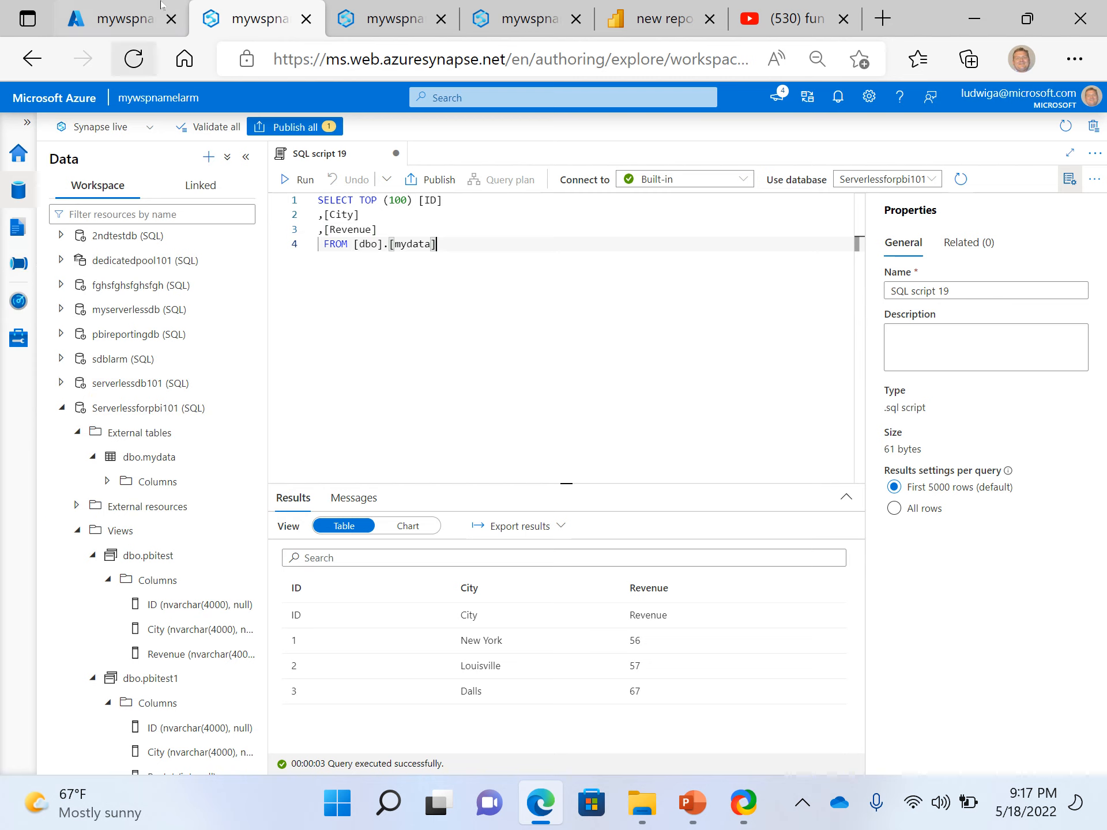
Return to the Develop hub by way of the workspace's Azure portal overview, and collapse PowerBIWorkspace5 and the SQL scripts group
{"action": "left_click", "coordinate": [119, 23]}
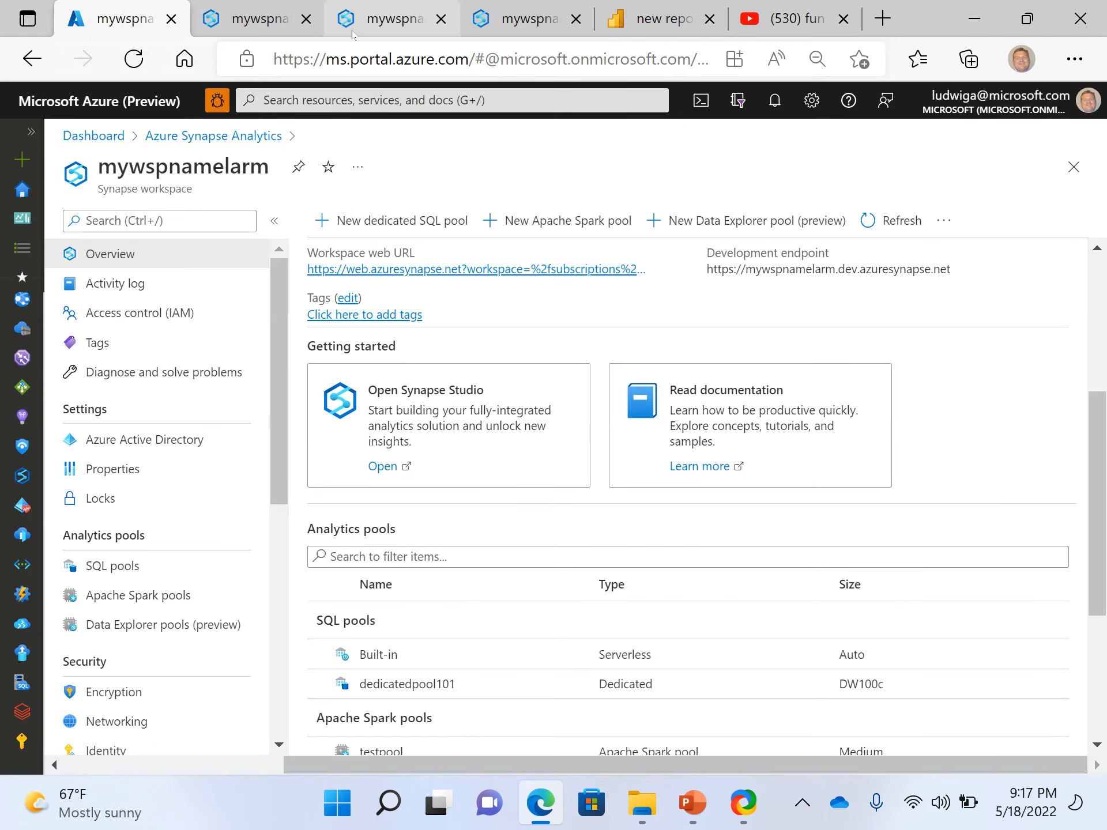
{"action": "left_click", "coordinate": [369, 23]}
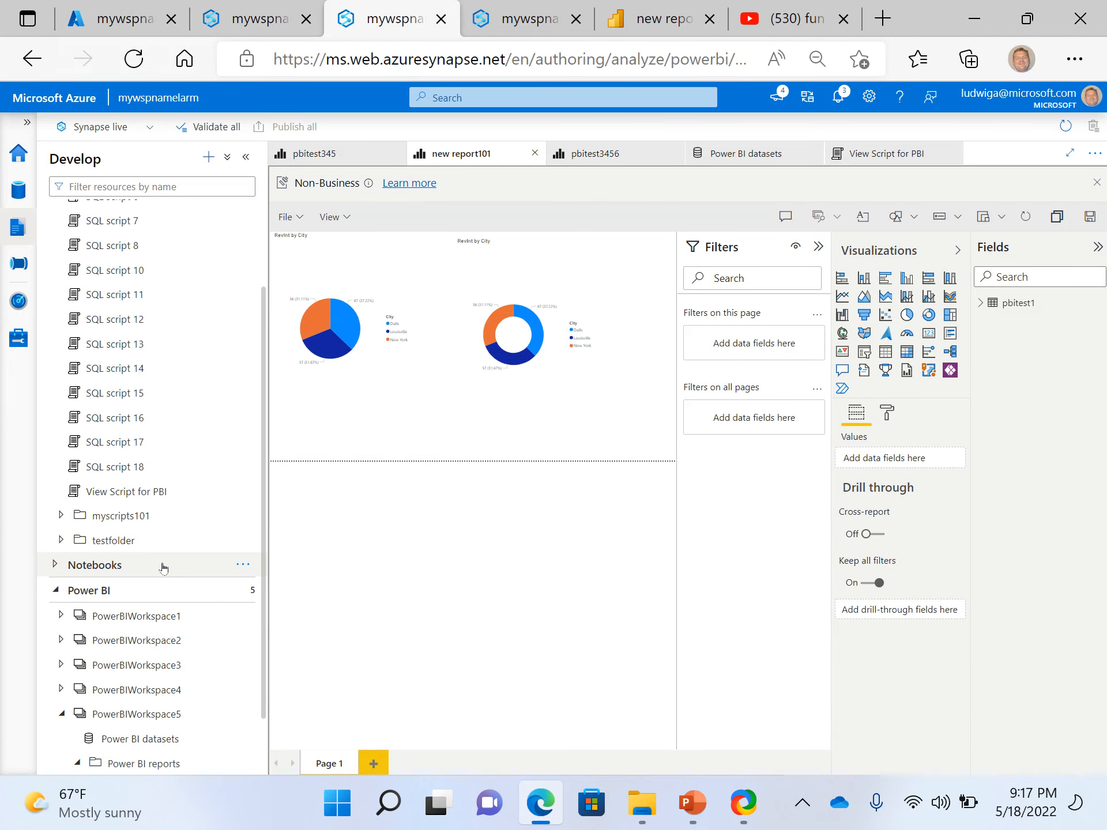
{"action": "scroll", "coordinate": [163, 567], "scroll_direction": "down", "scroll_amount": 2}
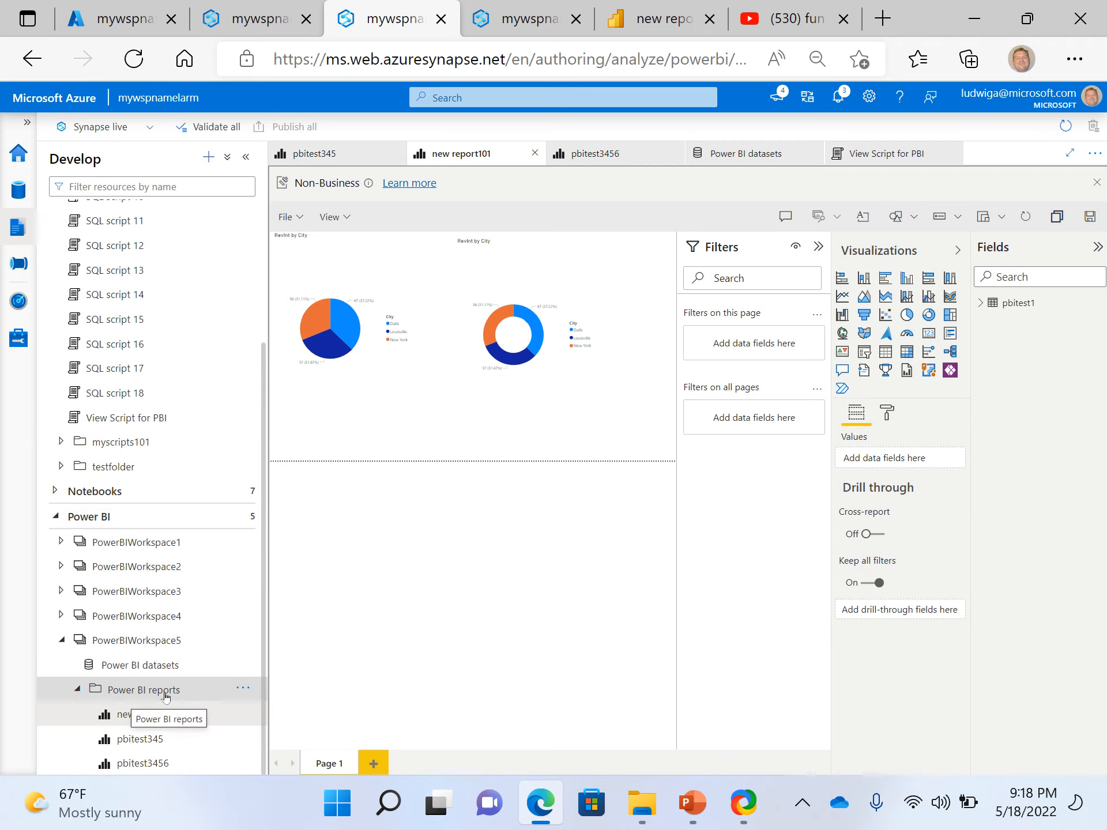
{"action": "left_click", "coordinate": [62, 645]}
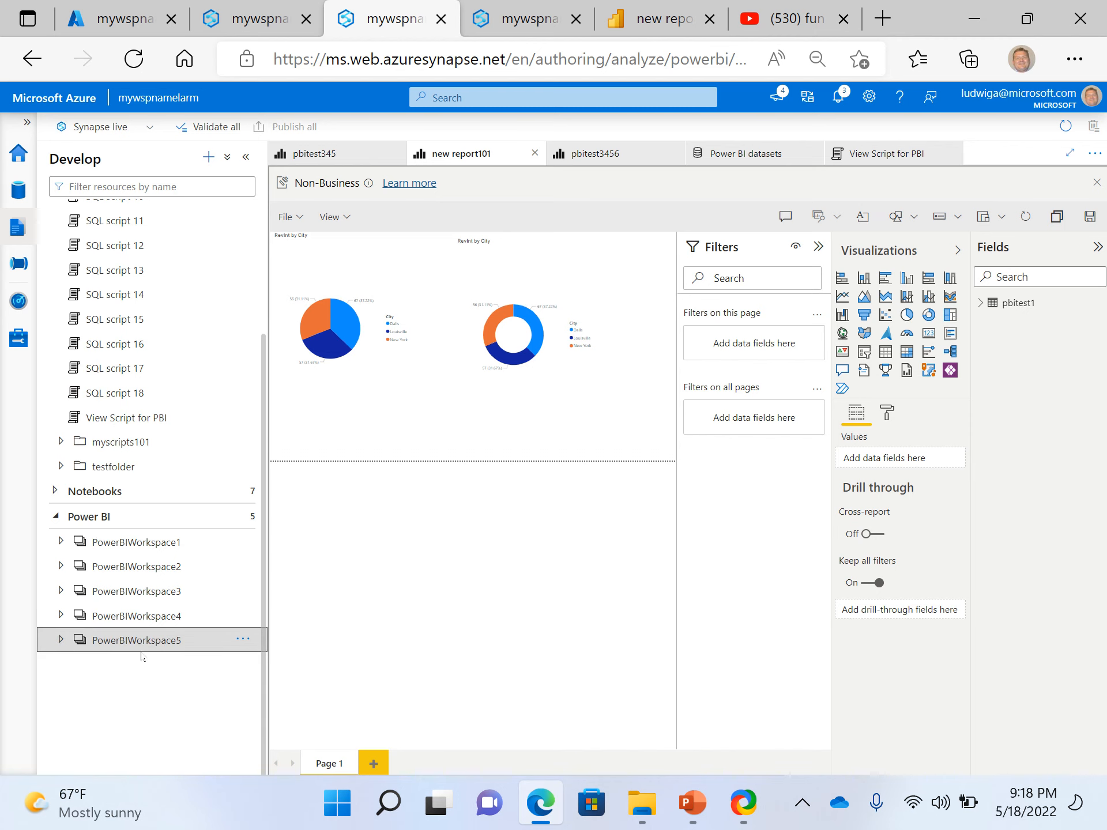
{"action": "scroll", "coordinate": [135, 288], "scroll_direction": "up", "scroll_amount": 3}
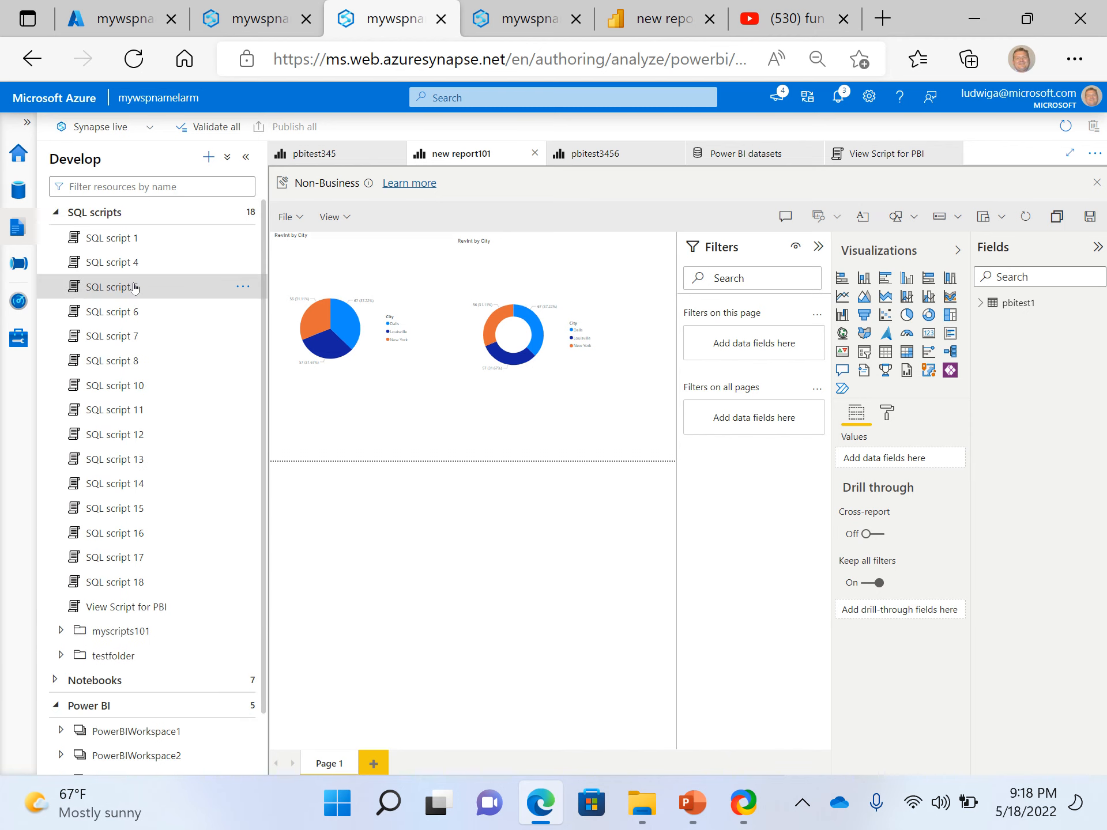
{"action": "left_click", "coordinate": [55, 213]}
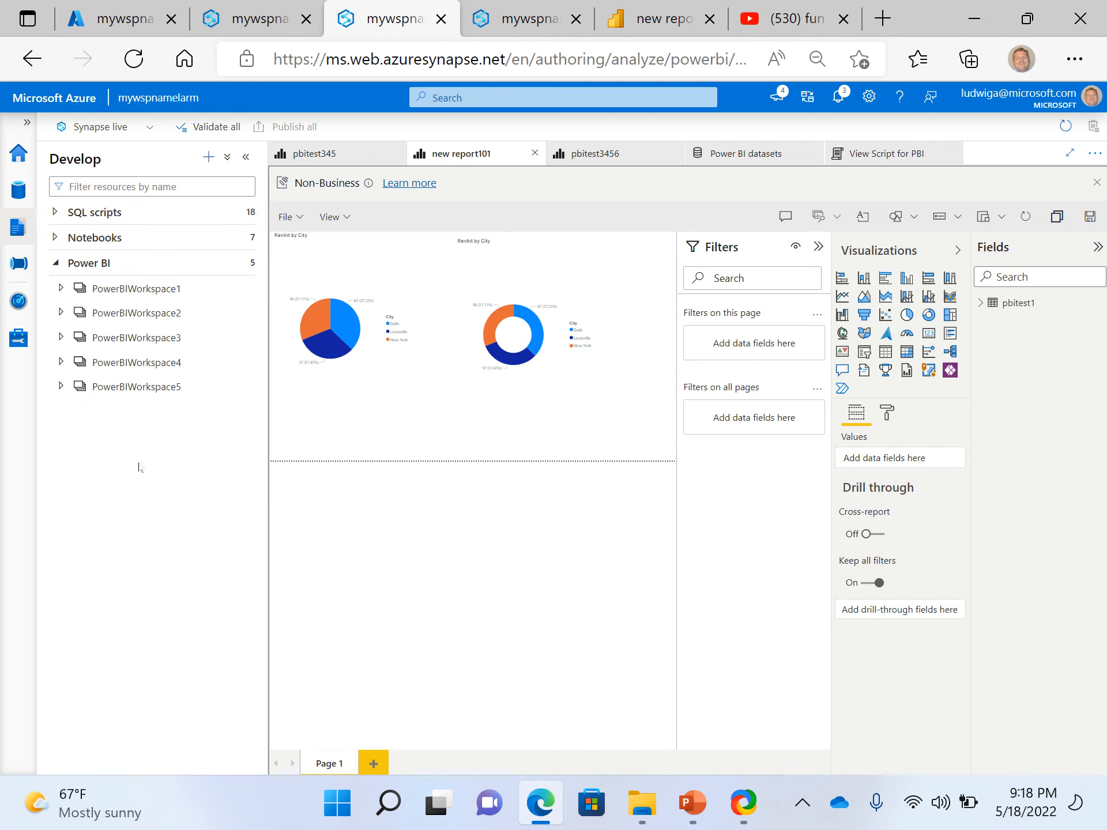
Expand PowerBIWorkspace5 again and open its list of Power BI datasets
{"action": "left_click", "coordinate": [56, 387]}
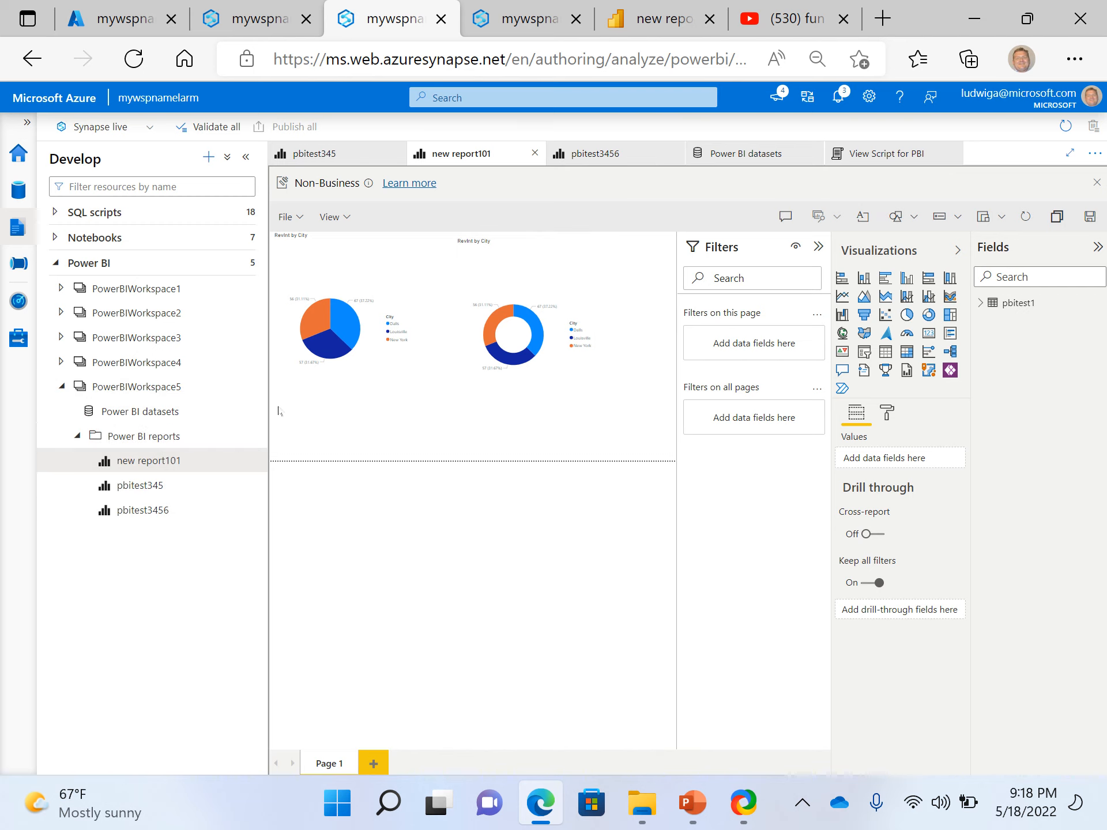
{"action": "left_click", "coordinate": [158, 442]}
{"action": "left_click", "coordinate": [158, 421]}
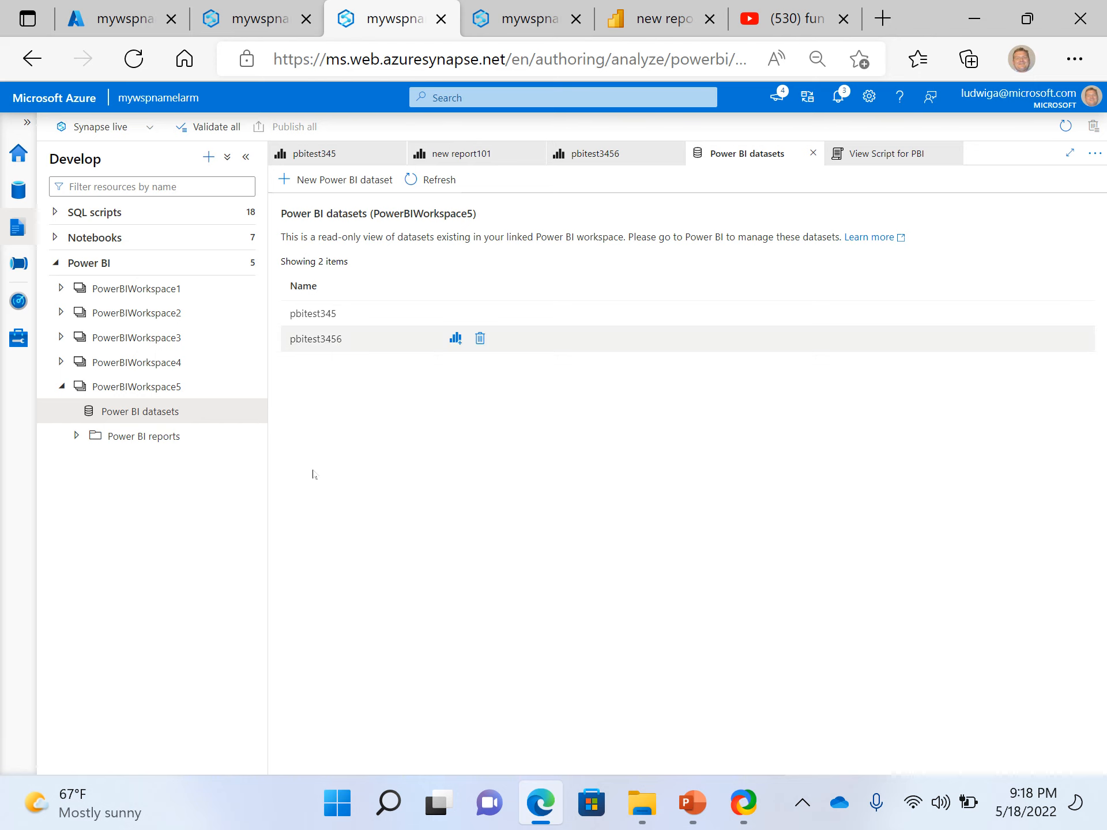
Expand the Power BI reports folder of PowerBIWorkspace5 and refresh it
{"action": "left_click", "coordinate": [76, 436]}
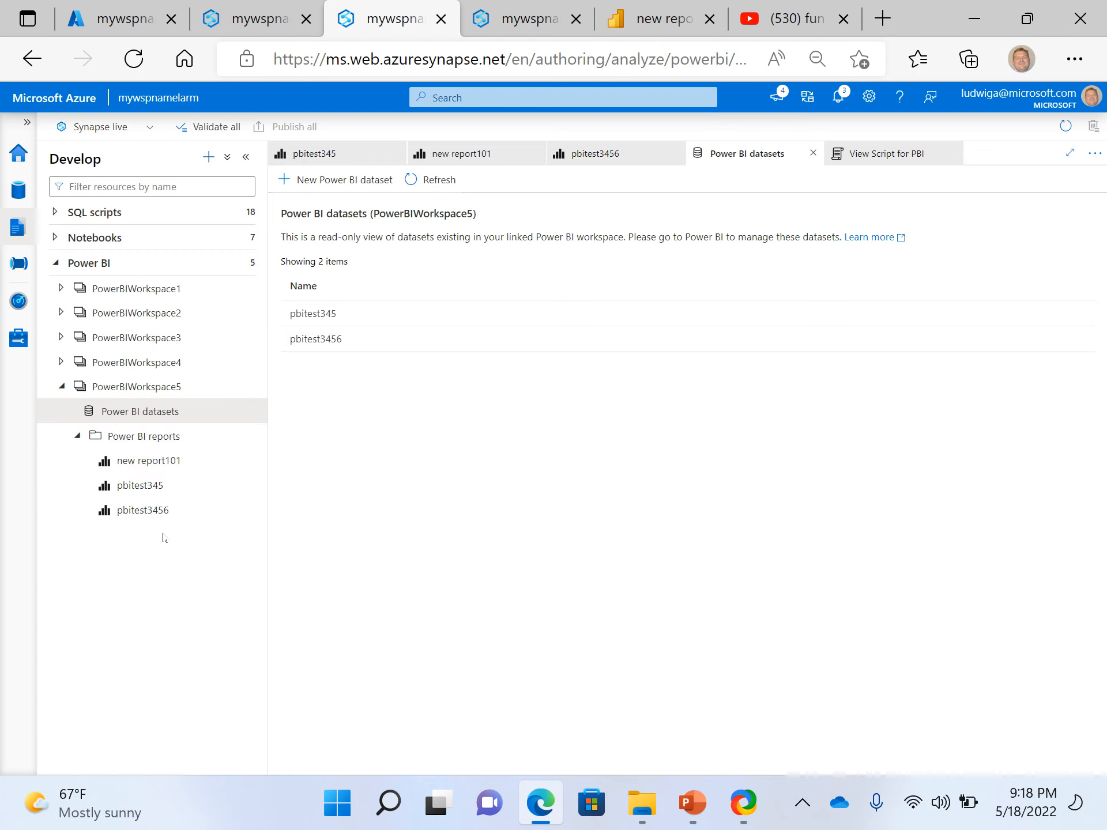
{"action": "left_click", "coordinate": [246, 441]}
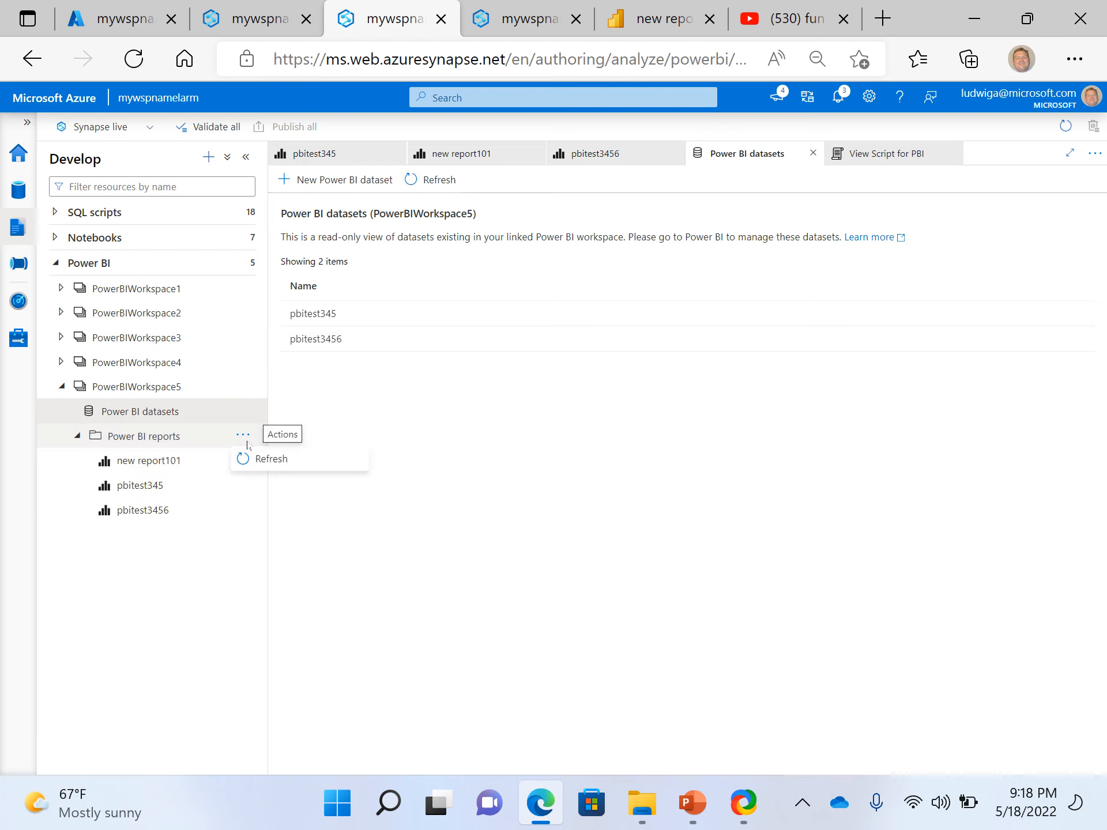
{"action": "left_click", "coordinate": [273, 468]}
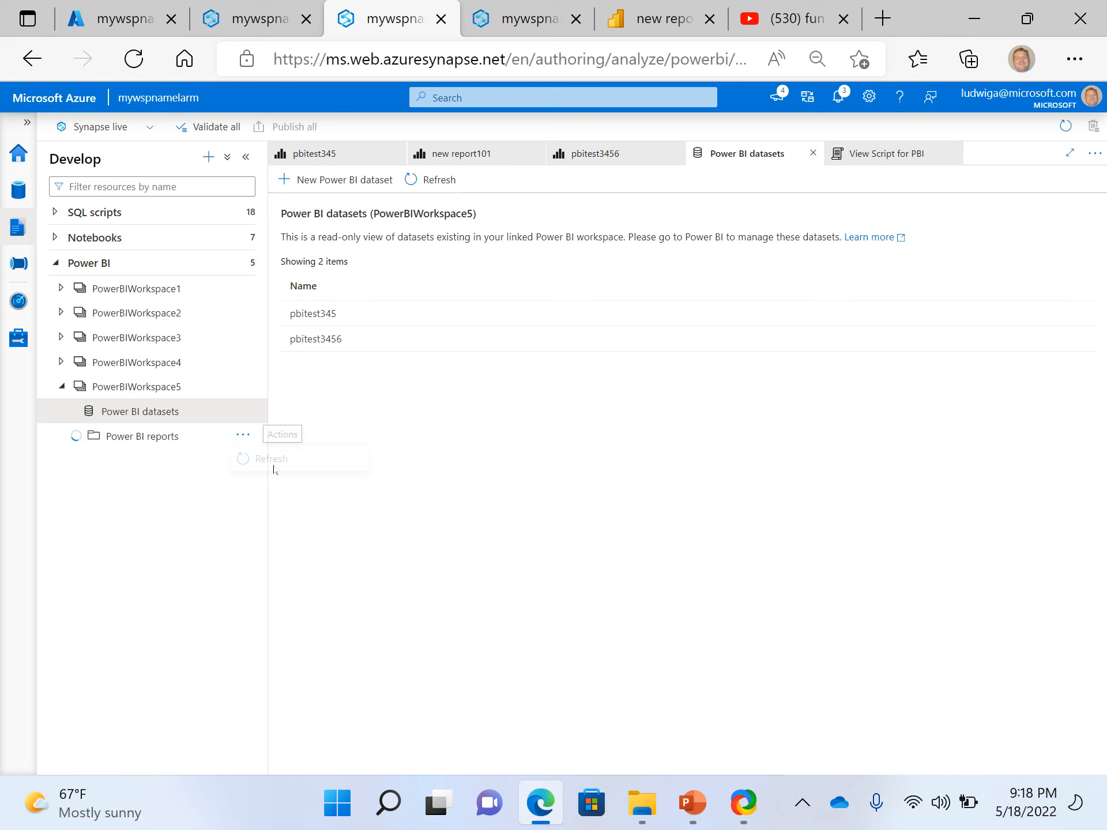
{"action": "left_click", "coordinate": [123, 437]}
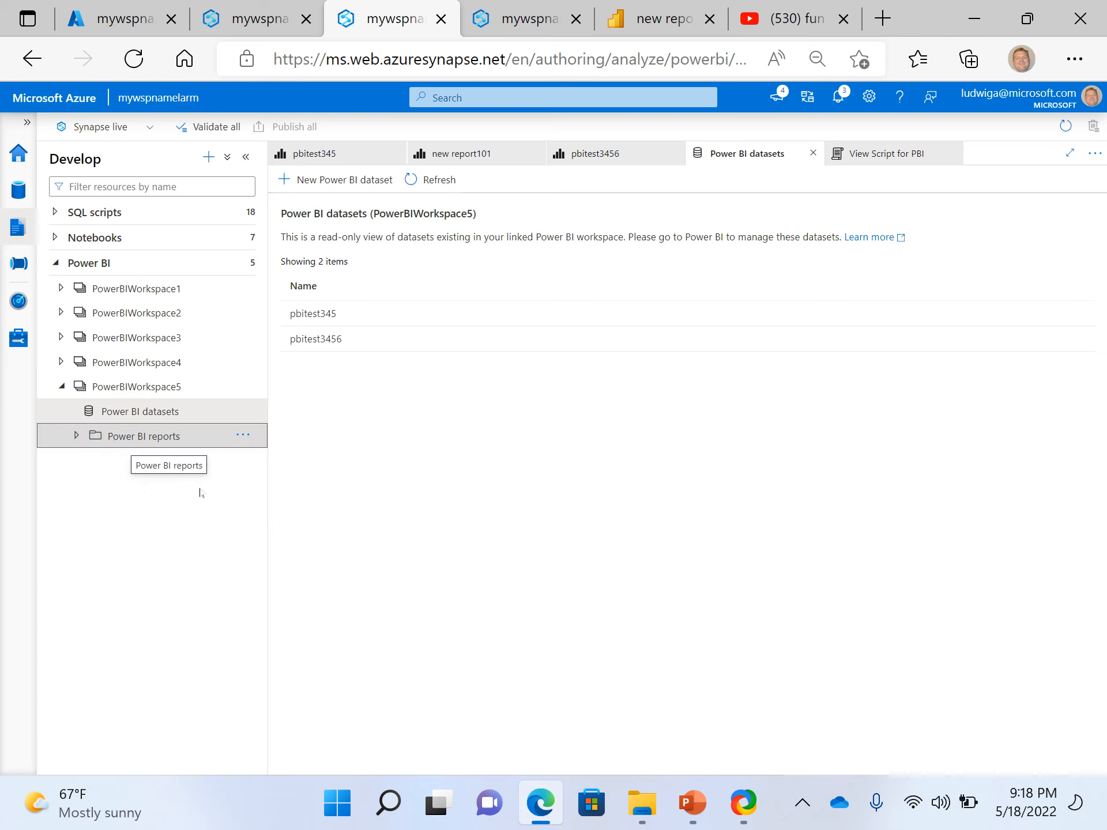
Expand the Power BI reports of PowerBIWorkspace5, and review View Script for PBI alongside the pbitest345 report
{"action": "left_click", "coordinate": [158, 446]}
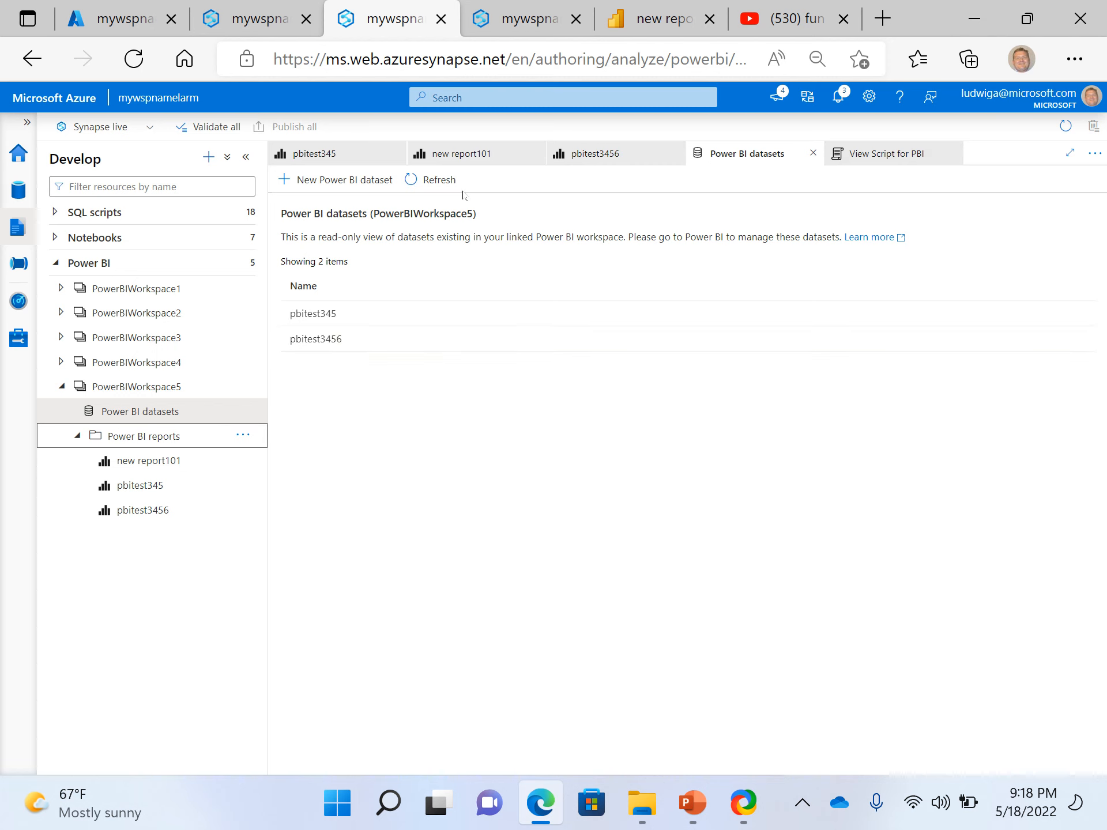
{"action": "left_click", "coordinate": [916, 153]}
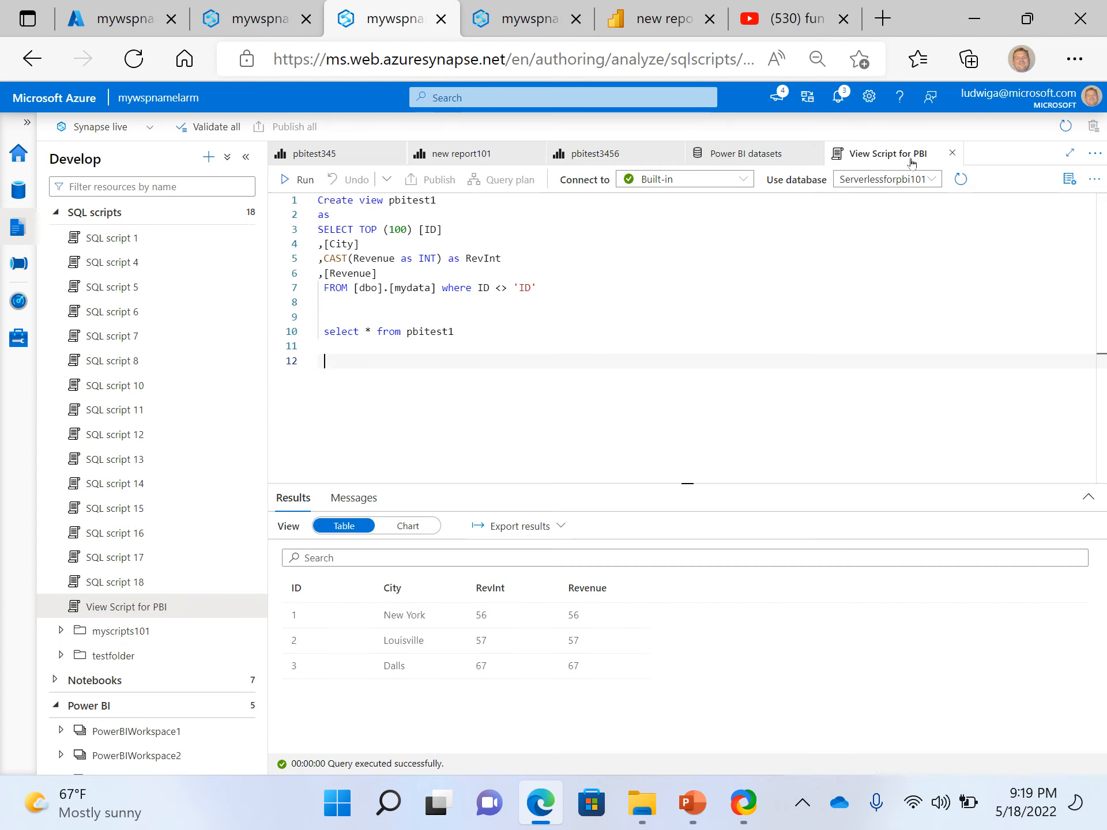
{"action": "left_click", "coordinate": [360, 157]}
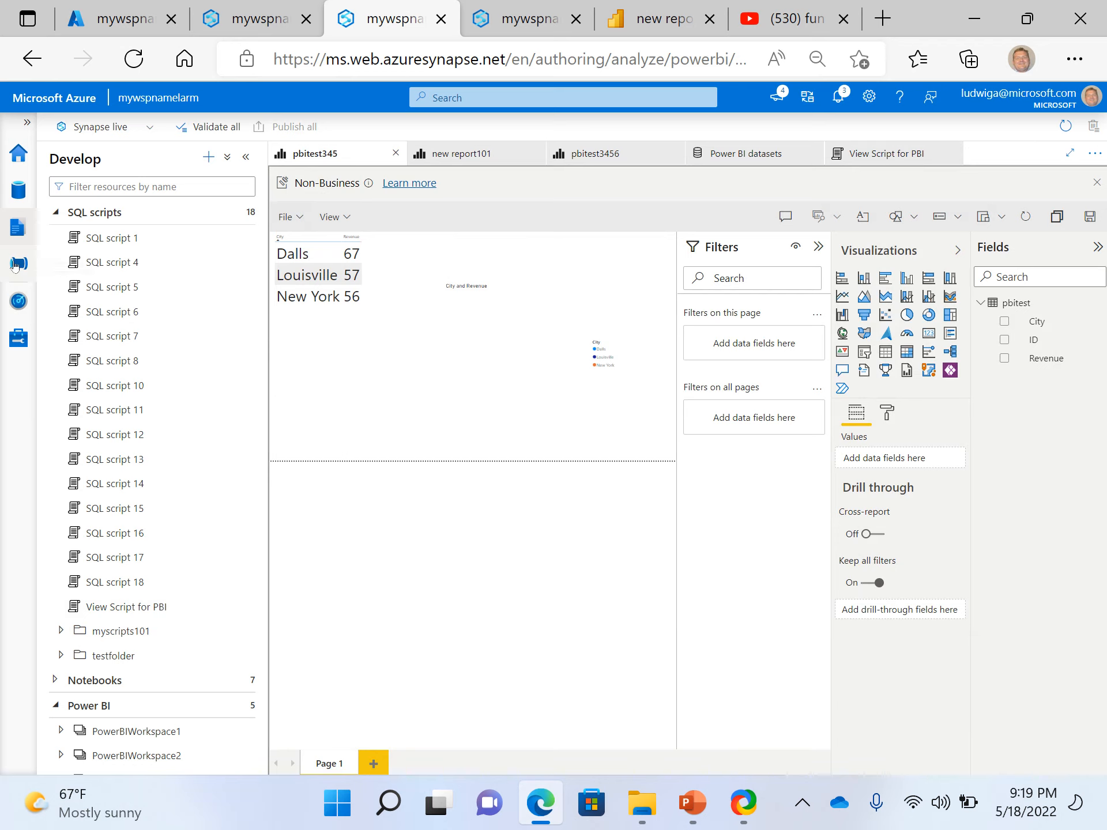
Look over the pipelines in the Integrate hub and the pipeline runs in the Monitor hub
{"action": "left_click", "coordinate": [15, 265]}
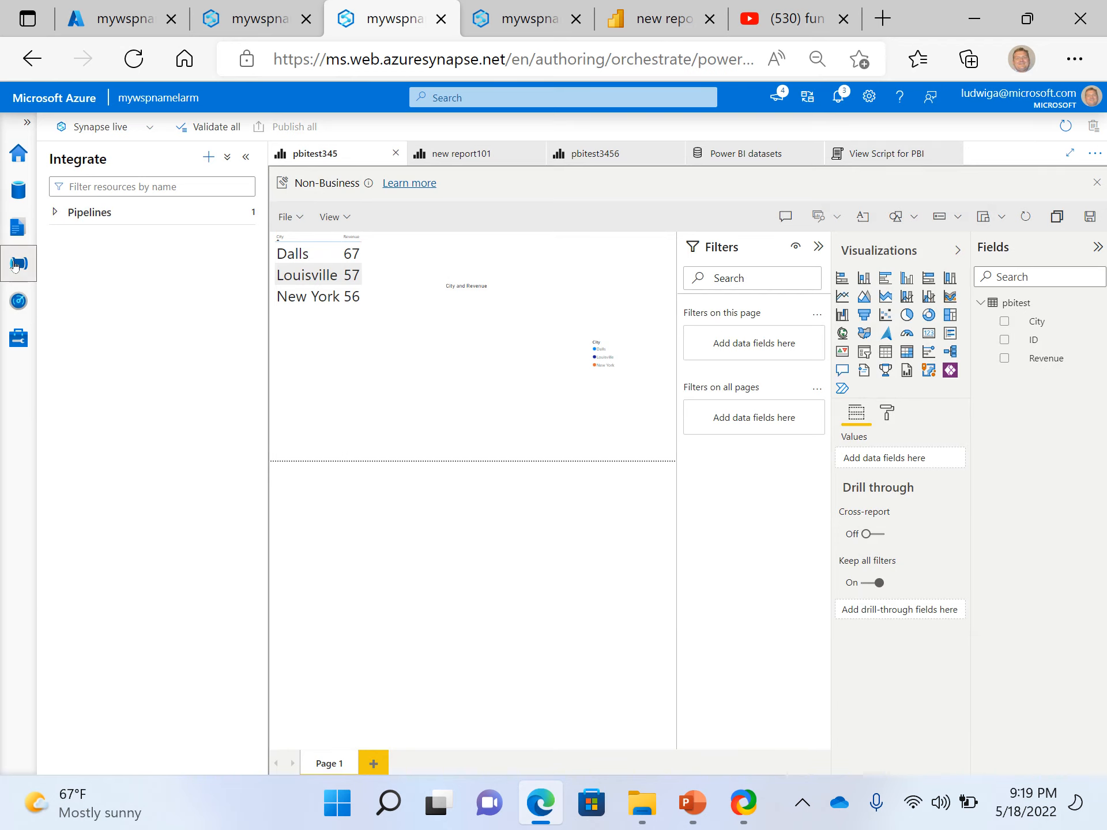
{"action": "left_click", "coordinate": [15, 304]}
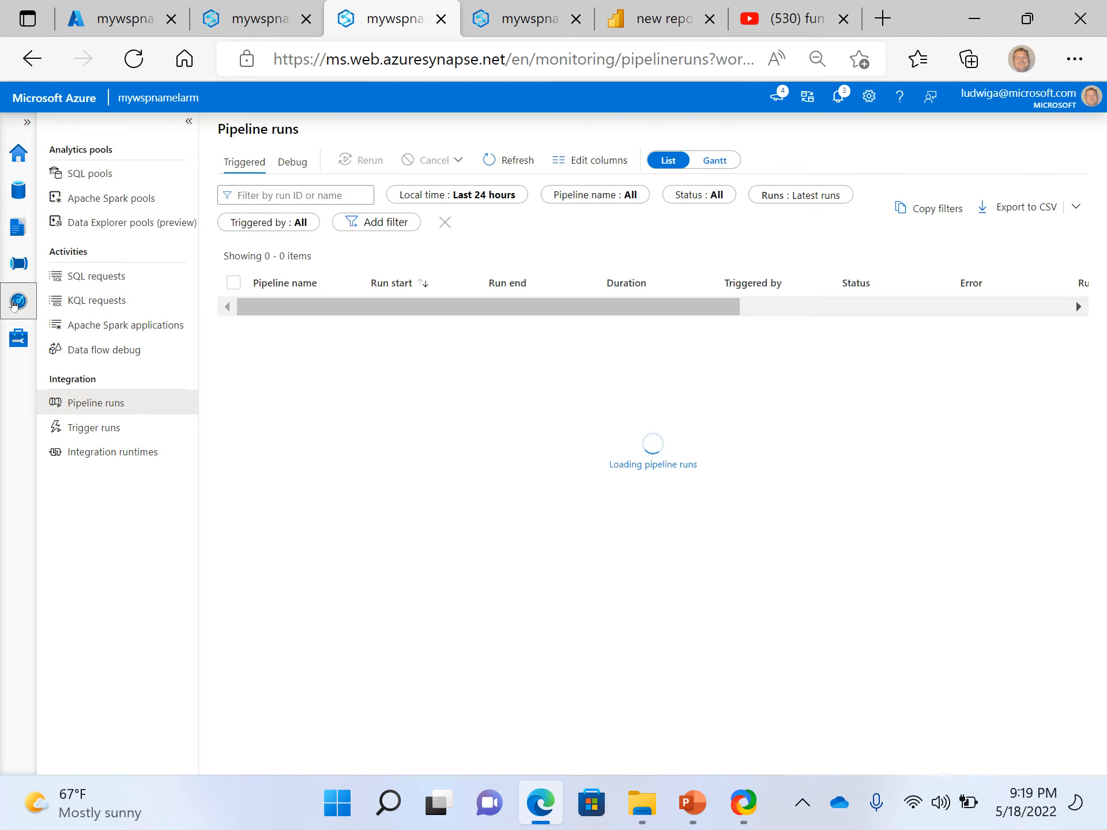
{"action": "left_click", "coordinate": [23, 262]}
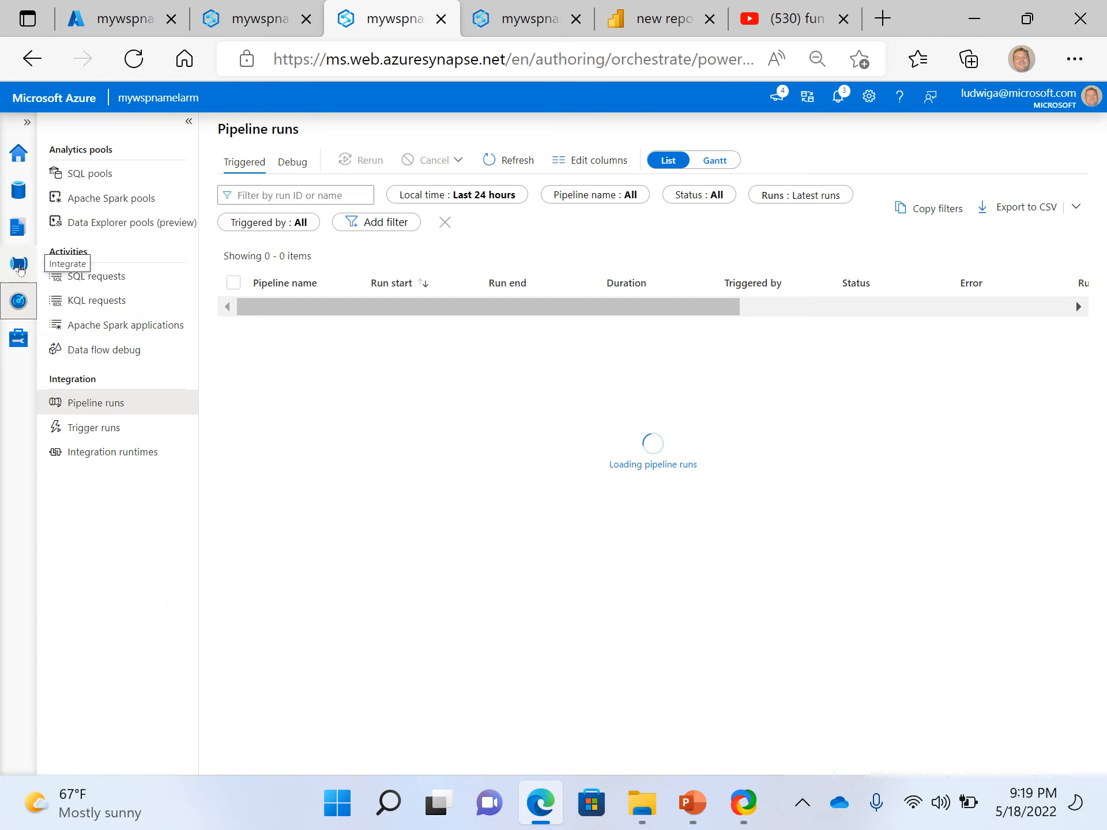
{"action": "left_click", "coordinate": [55, 211]}
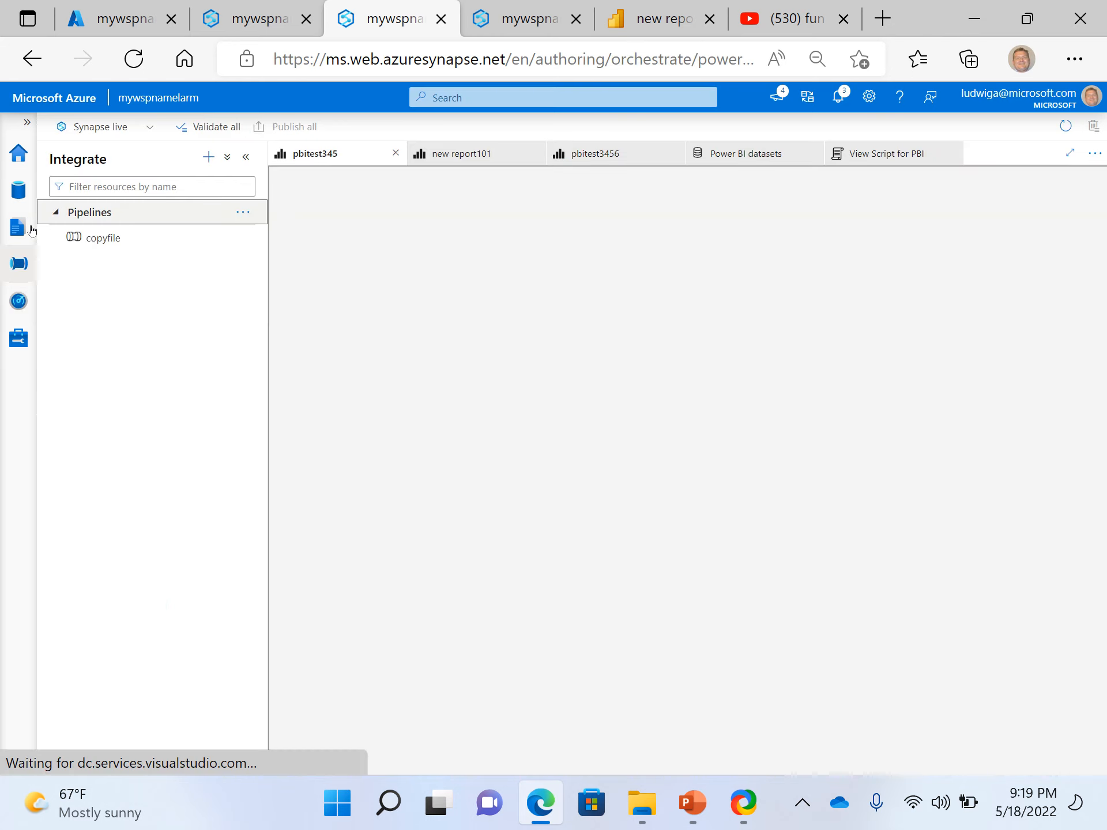
Return to the Develop hub with the SQL scripts collapsed, and check the actions available for the pbitest345 report
{"action": "left_click", "coordinate": [19, 227]}
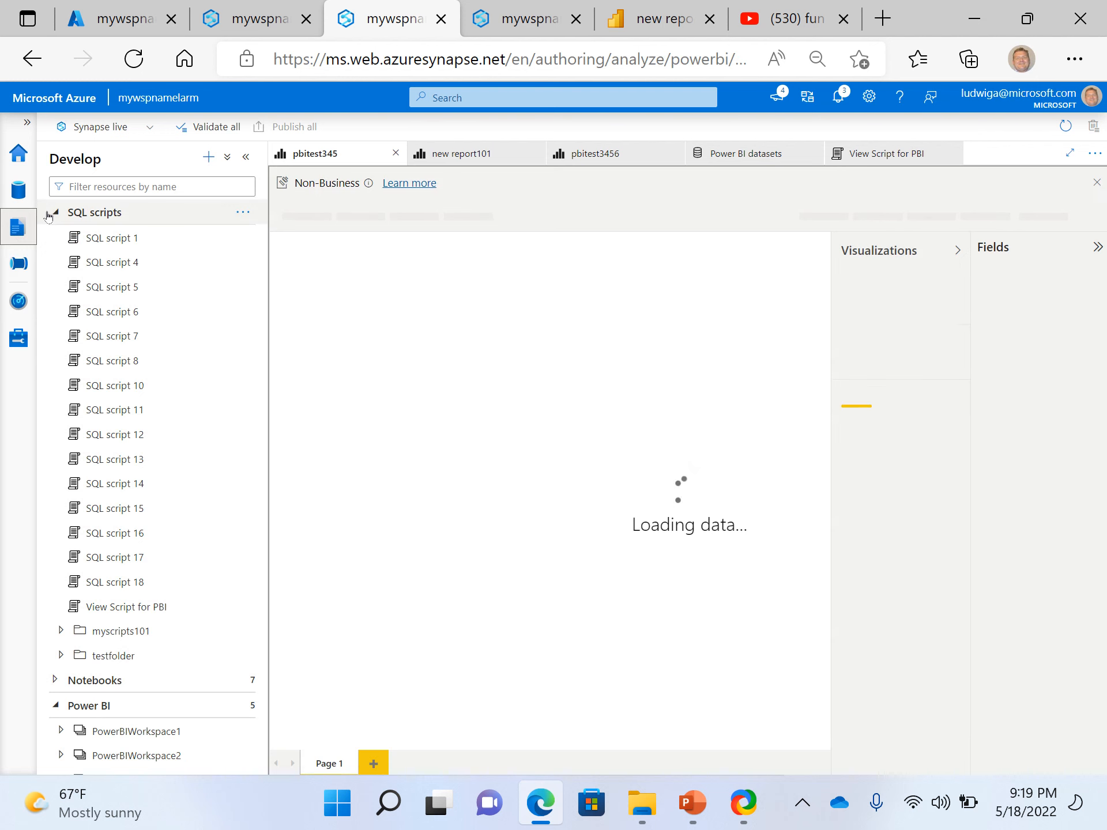
{"action": "left_click", "coordinate": [55, 212]}
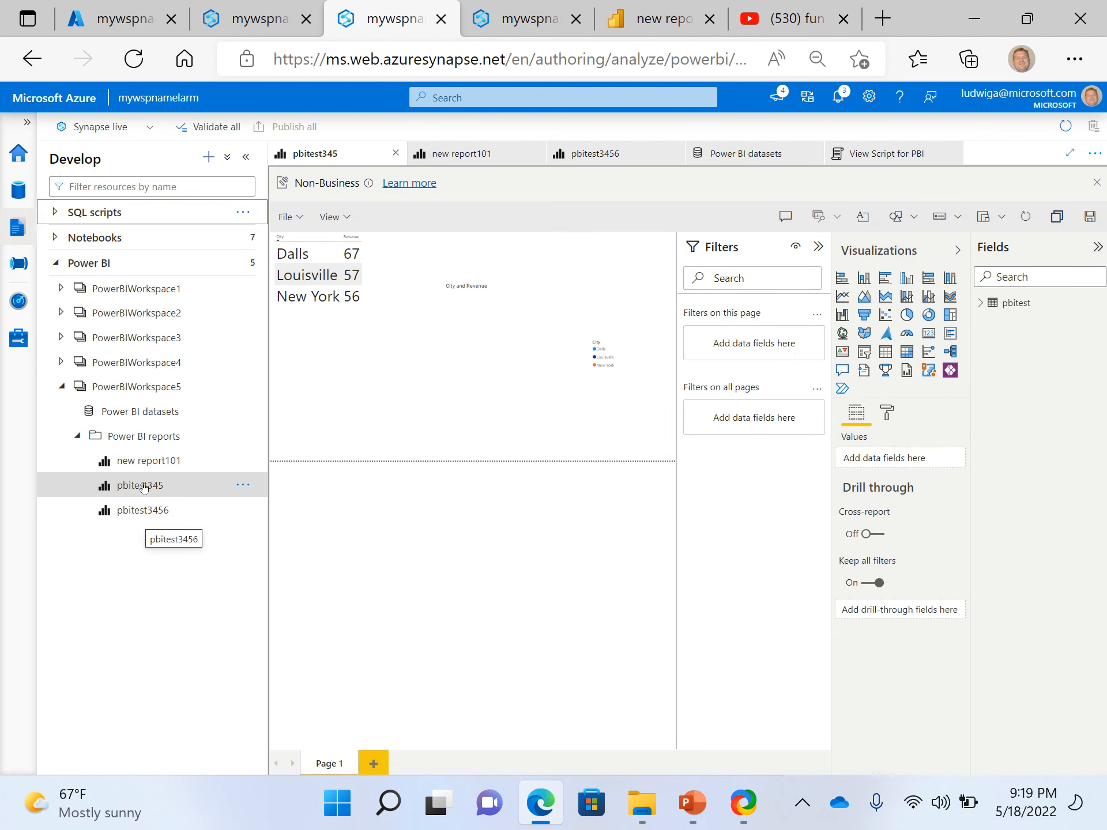
{"action": "left_click", "coordinate": [144, 486]}
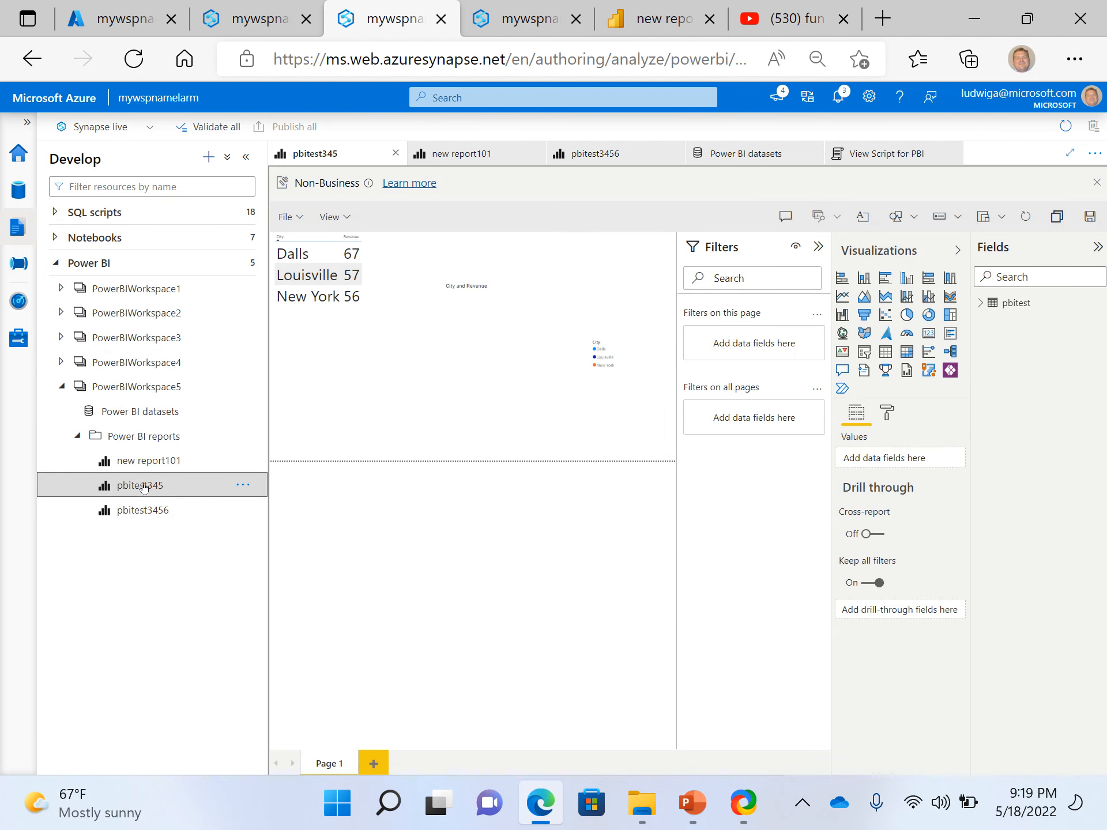
{"action": "left_click", "coordinate": [243, 485]}
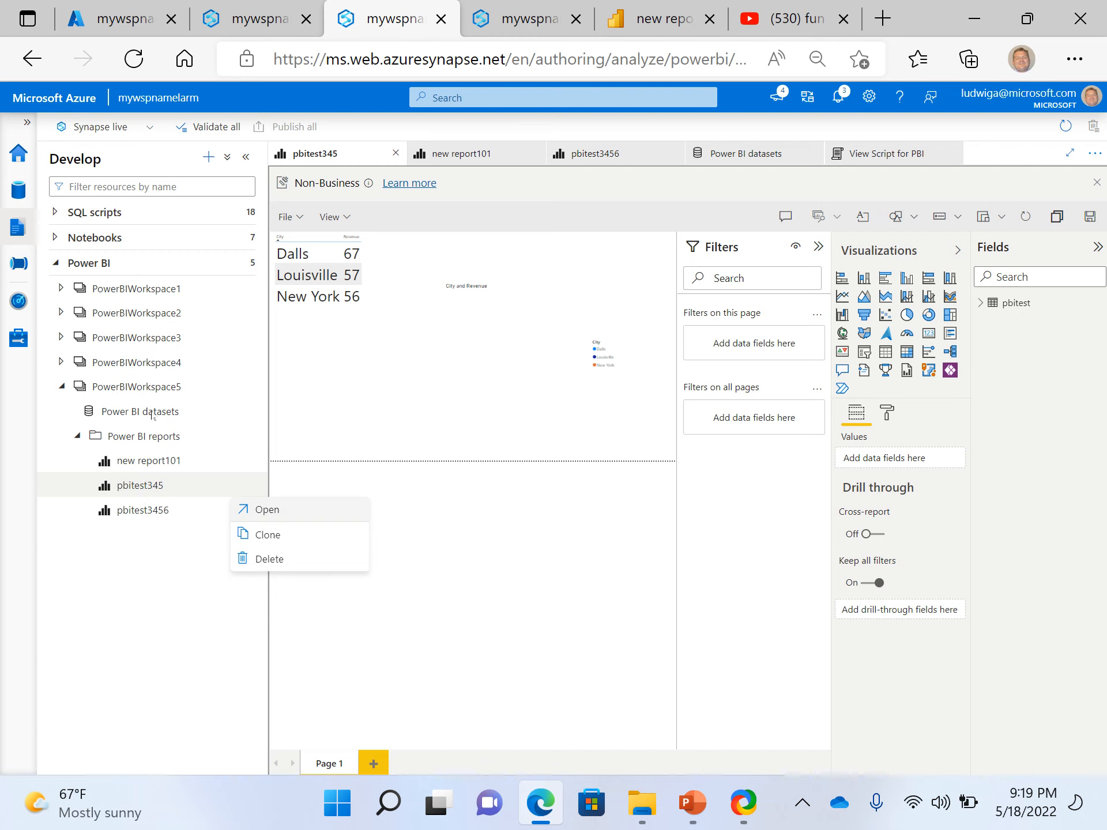
{"action": "key", "text": "Escape"}
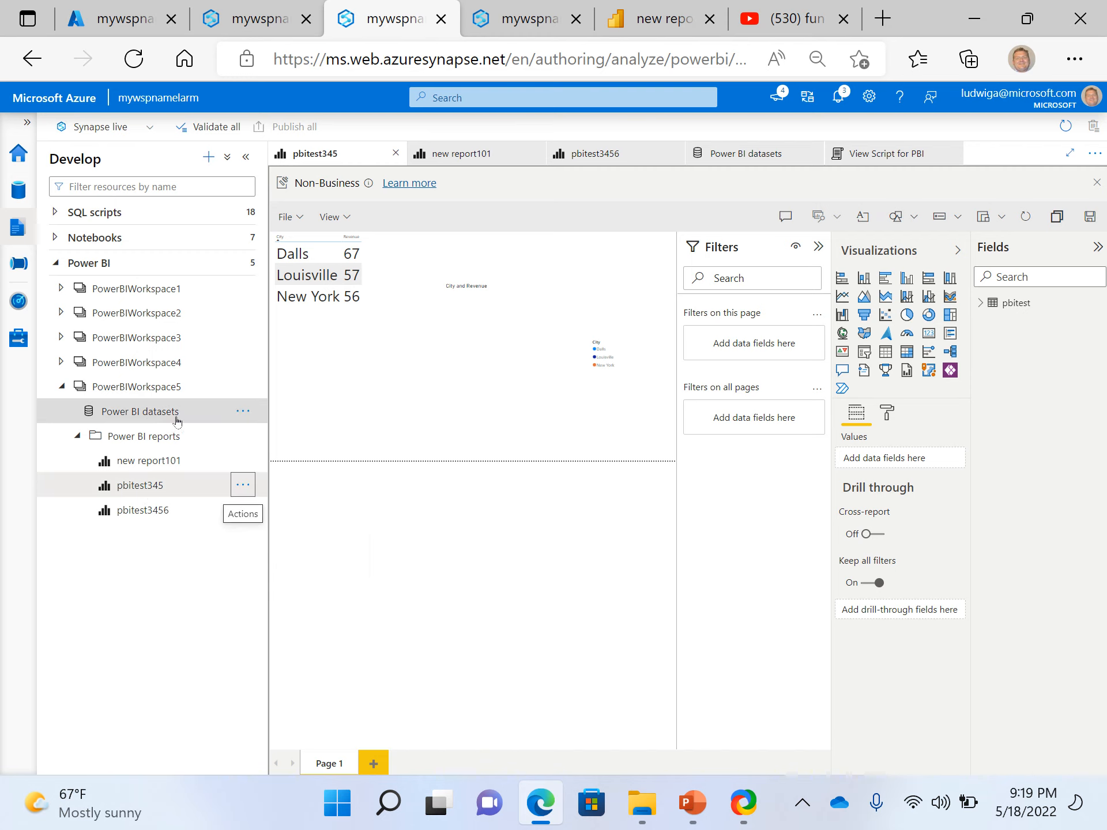
Compare PowerBIWorkspace5's list of Power BI datasets with the contents of the 05112022larm workspace in the Power BI service
{"action": "left_click", "coordinate": [177, 418]}
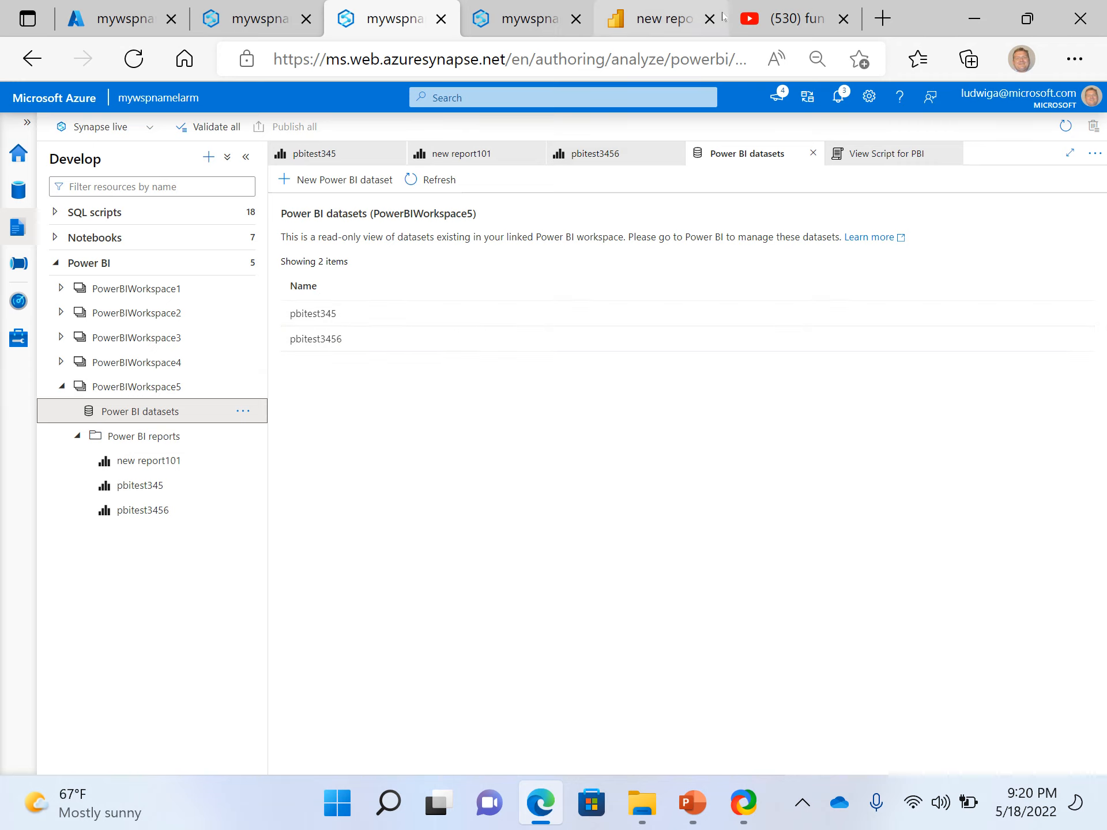
{"action": "left_click", "coordinate": [664, 22]}
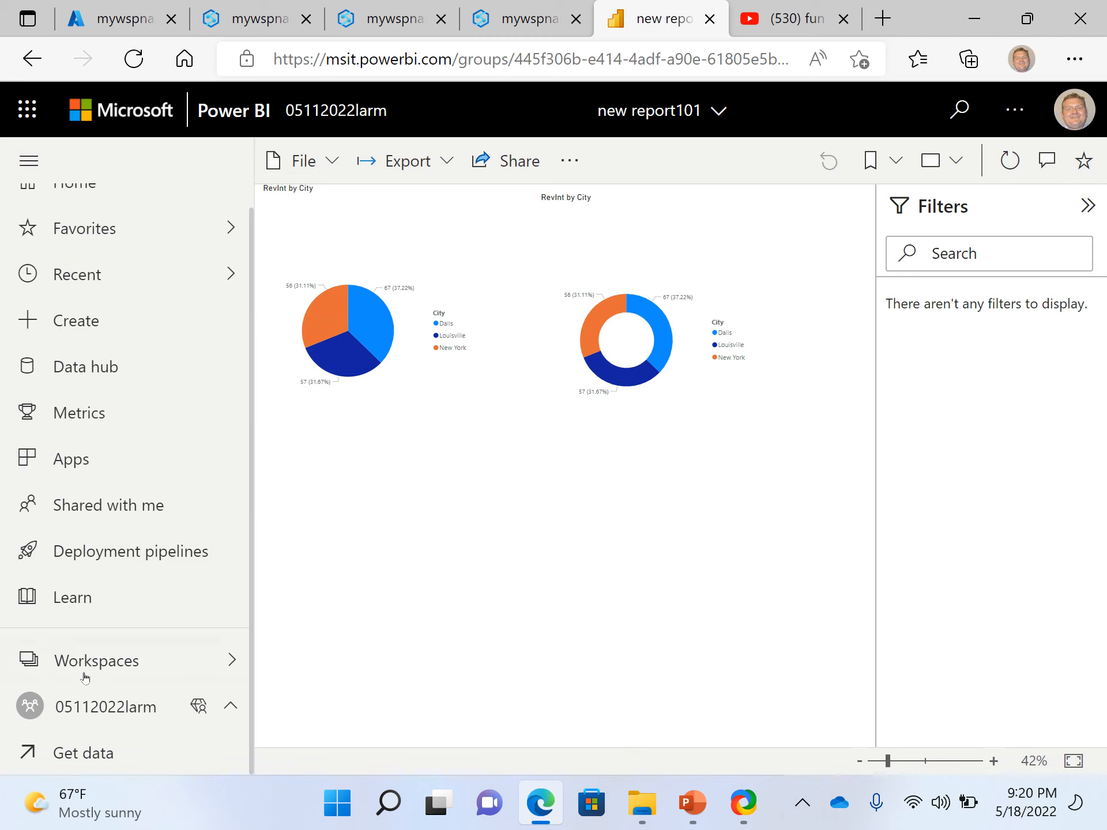
{"action": "left_click", "coordinate": [104, 715]}
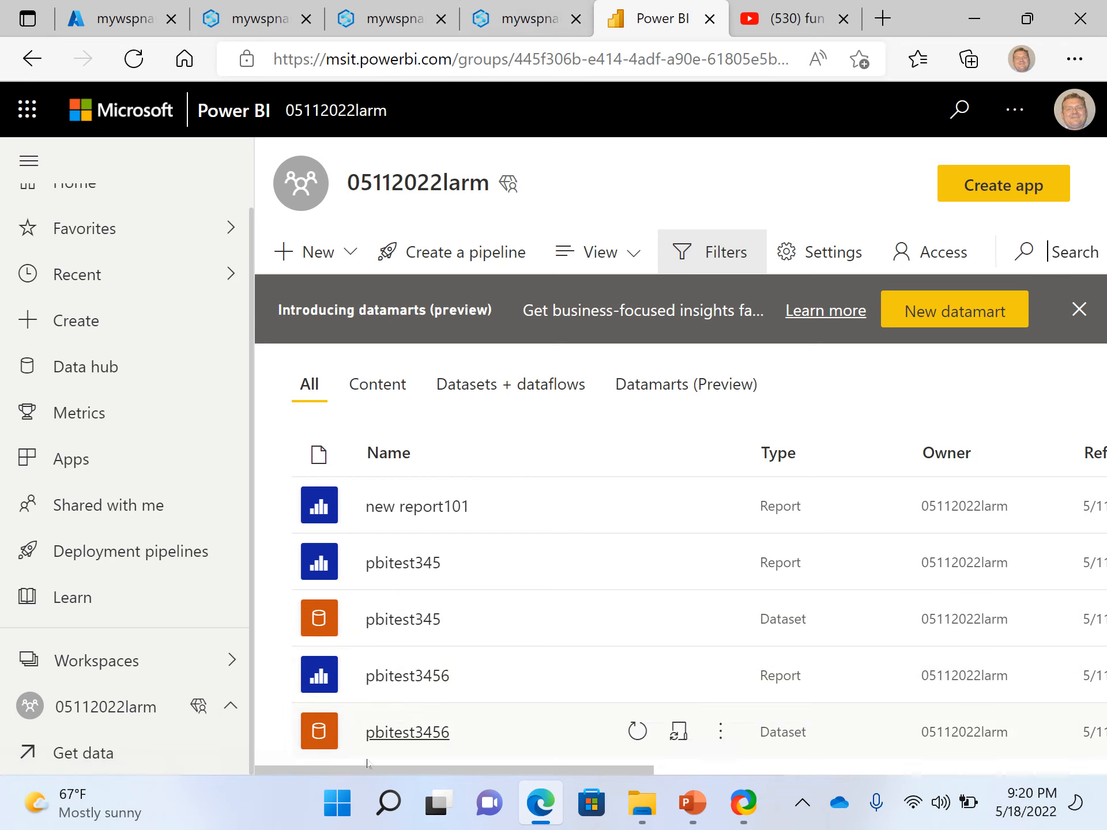
Switch back to Synapse Studio and create a new Power BI report from the pbitest3456 dataset
{"action": "left_click", "coordinate": [529, 21]}
{"action": "left_click", "coordinate": [376, 24]}
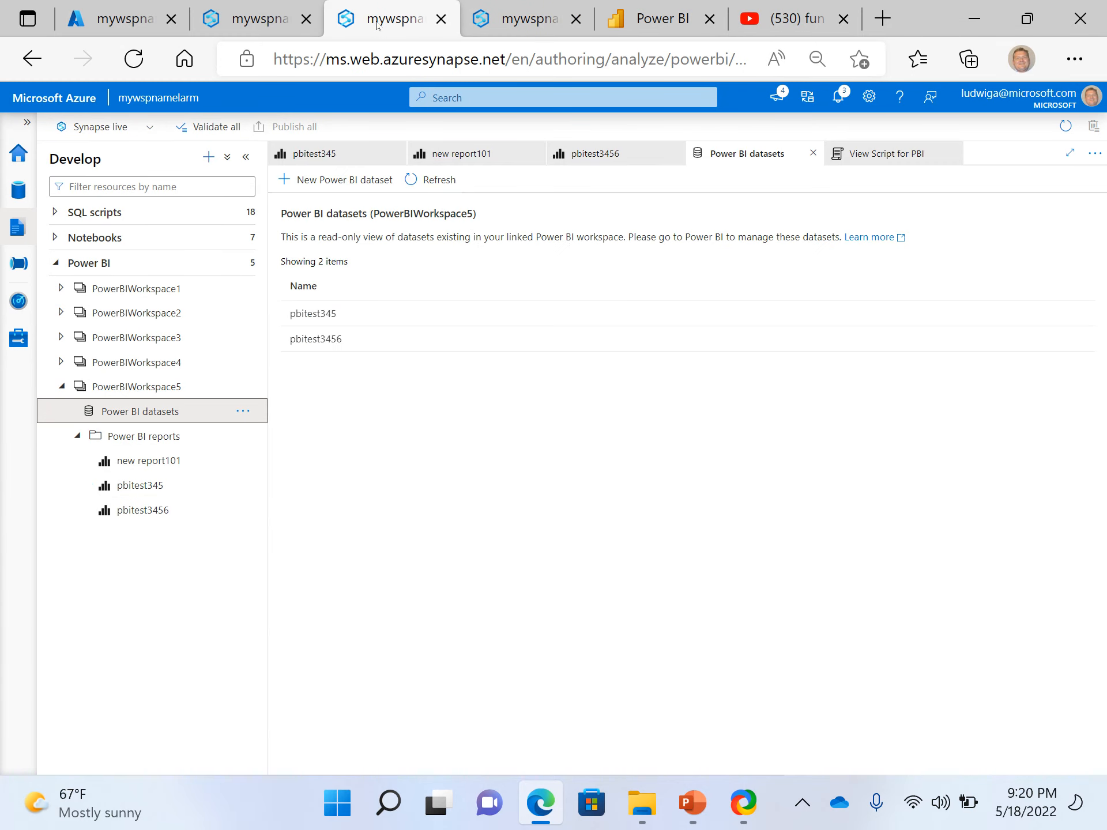
{"action": "left_click", "coordinate": [346, 406]}
{"action": "mouse_move", "coordinate": [340, 334]}
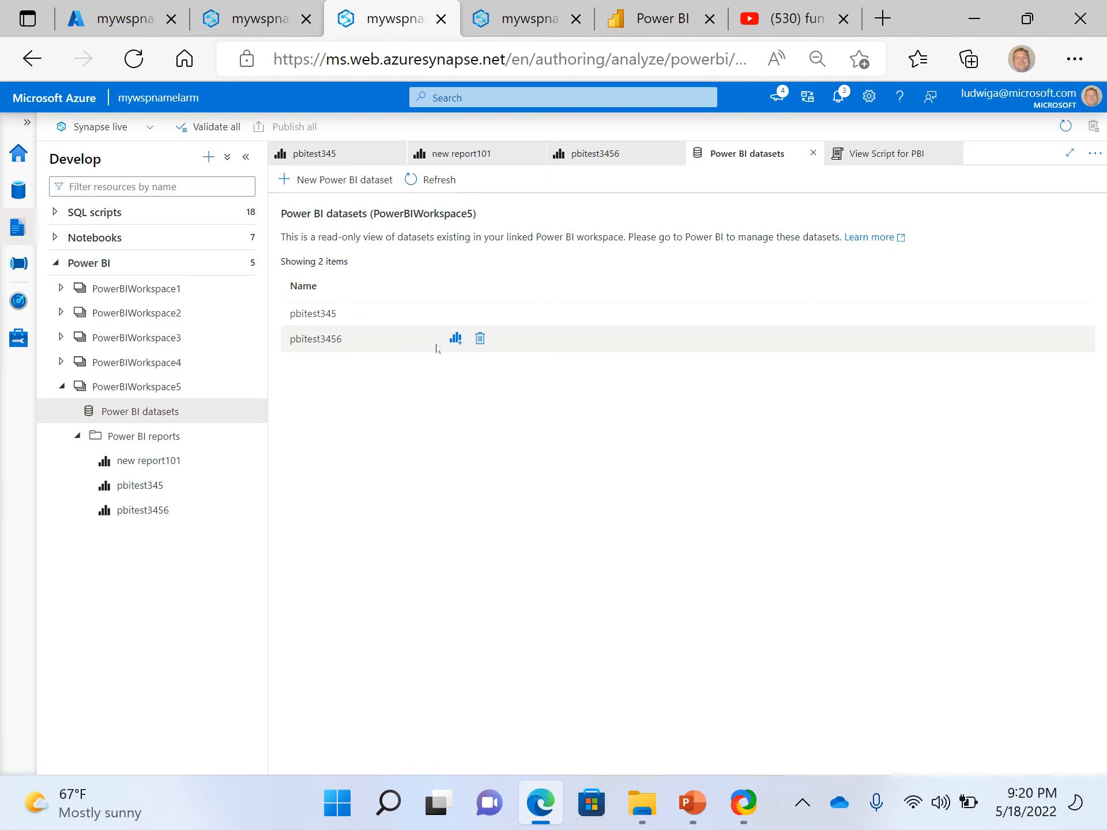
{"action": "left_click", "coordinate": [455, 338]}
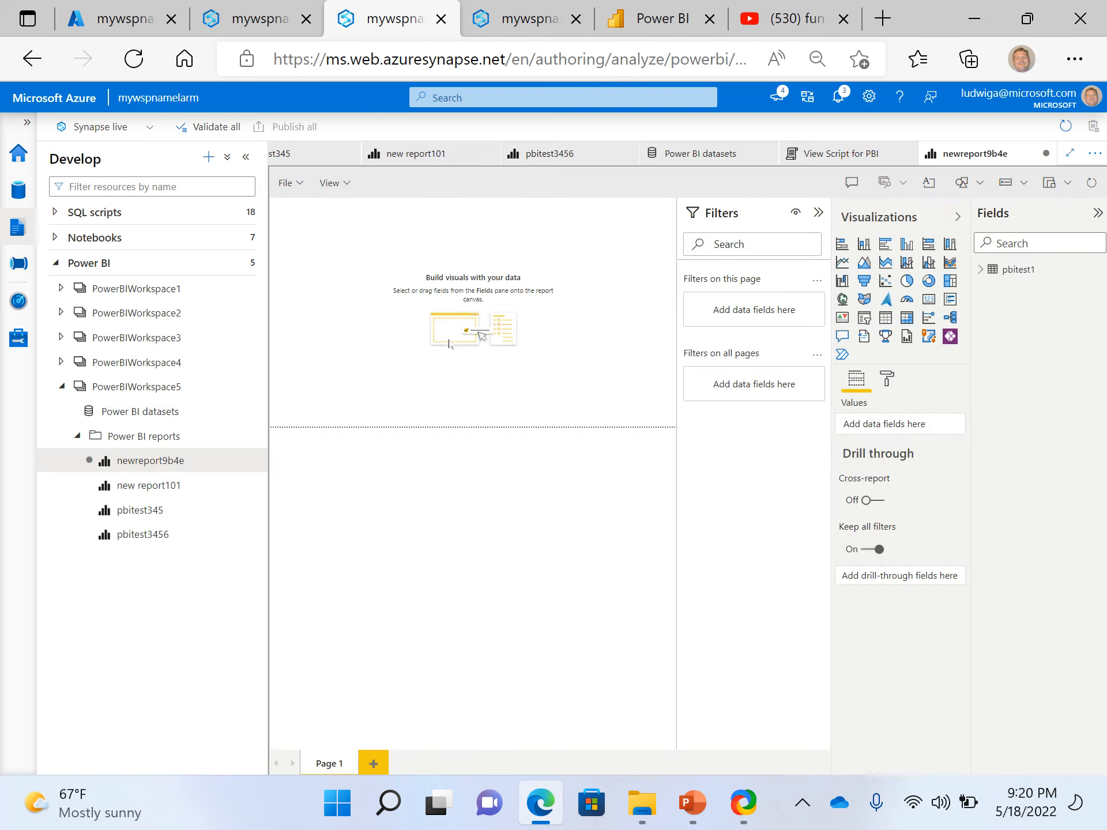
Add a clustered column chart of RevInt by City from the pbitest1 table and enlarge it on the canvas
{"action": "left_click", "coordinate": [982, 269]}
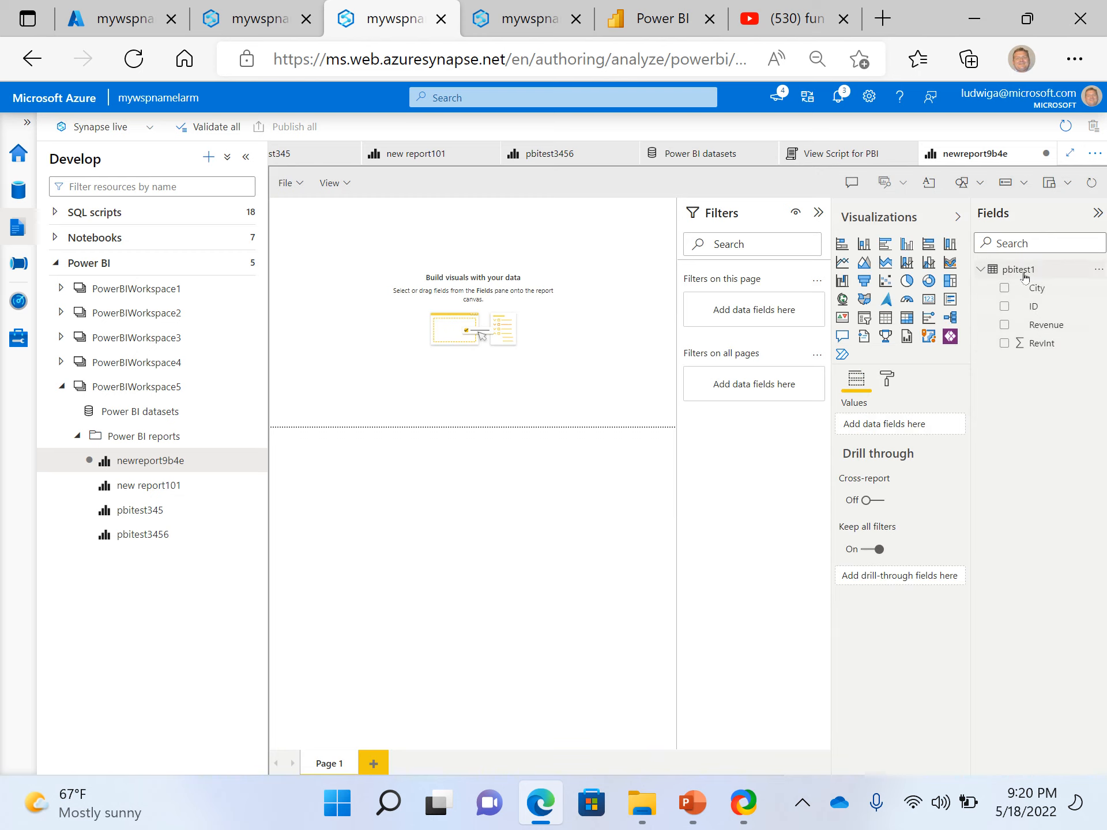
{"action": "left_click", "coordinate": [1004, 344]}
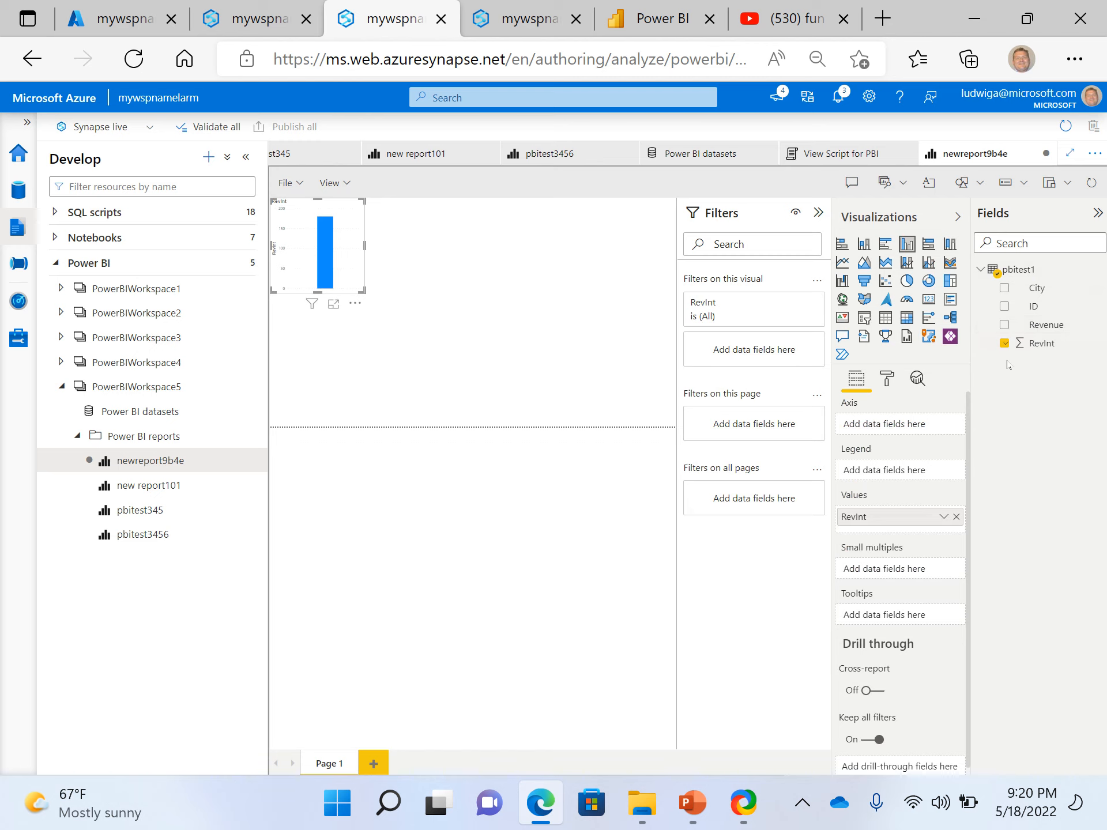
{"action": "left_click", "coordinate": [1004, 288]}
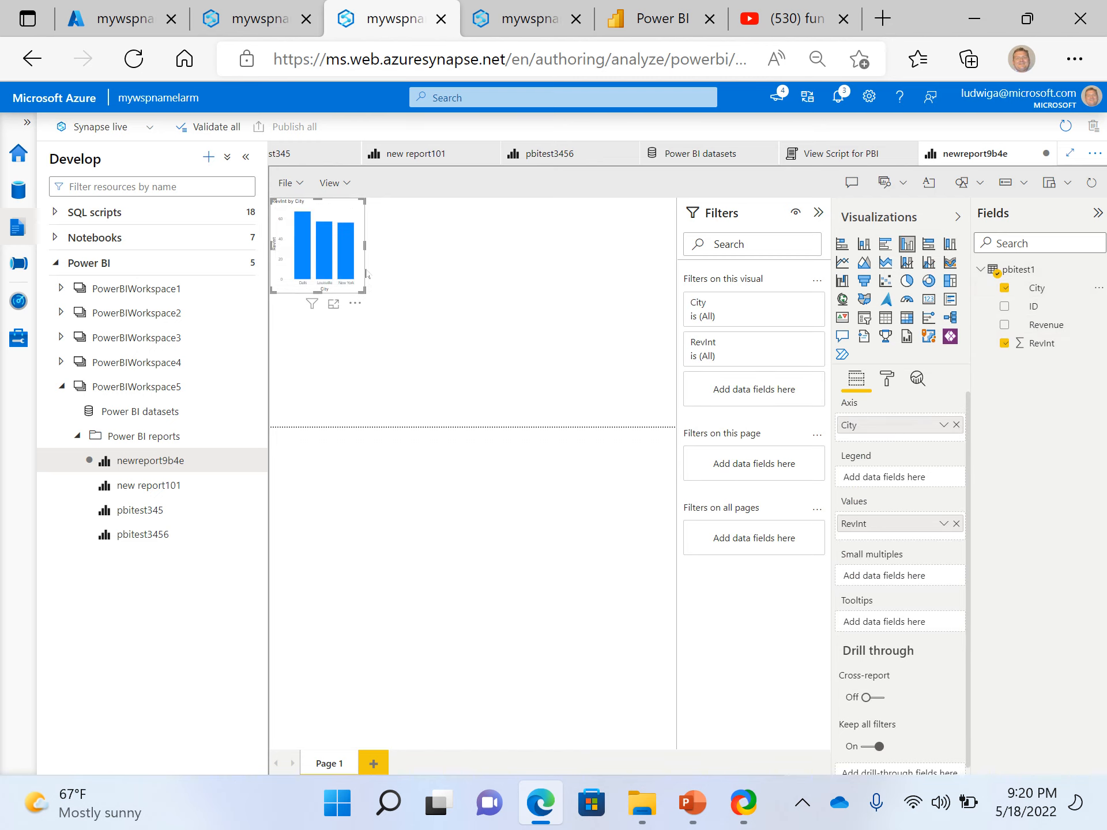
{"action": "left_click_drag", "start_coordinate": [367, 273], "coordinate": [491, 316]}
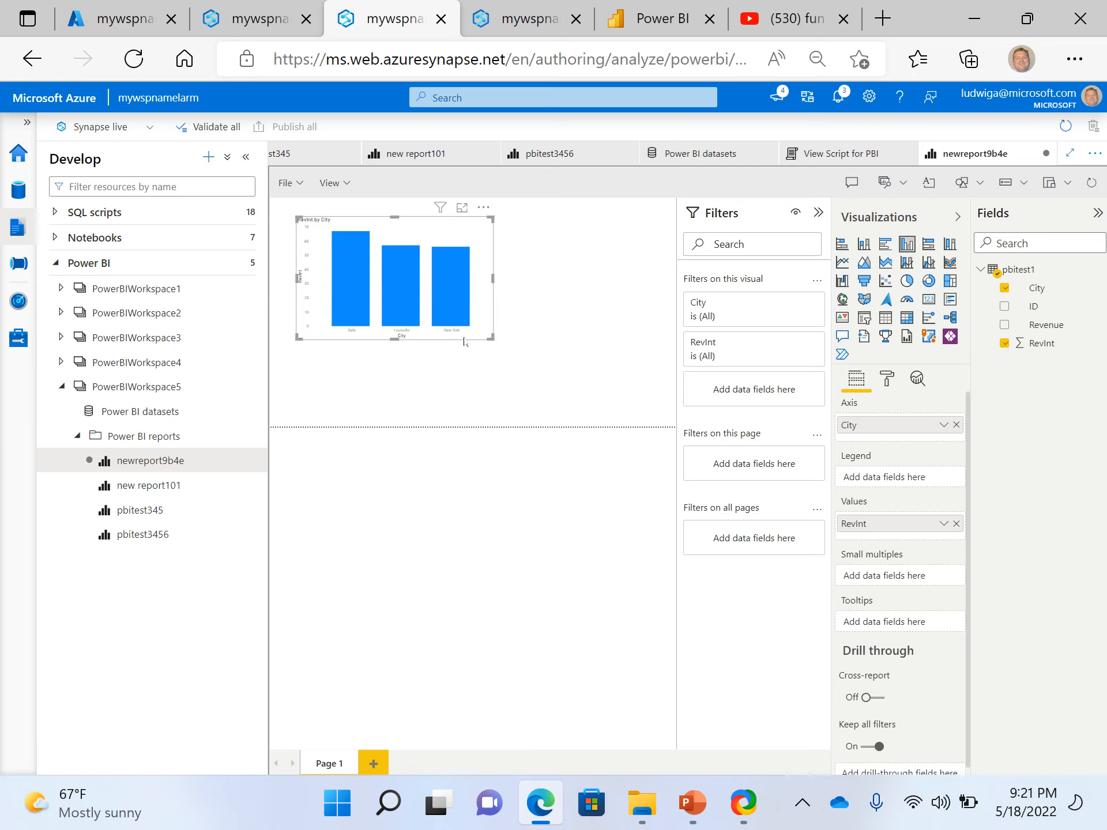
Duplicate the RevInt by City column chart, convert the copy to a donut chart, and fit it beside the original
{"action": "left_click", "coordinate": [497, 365]}
{"action": "left_click_drag", "start_coordinate": [427, 334], "coordinate": [617, 361]}
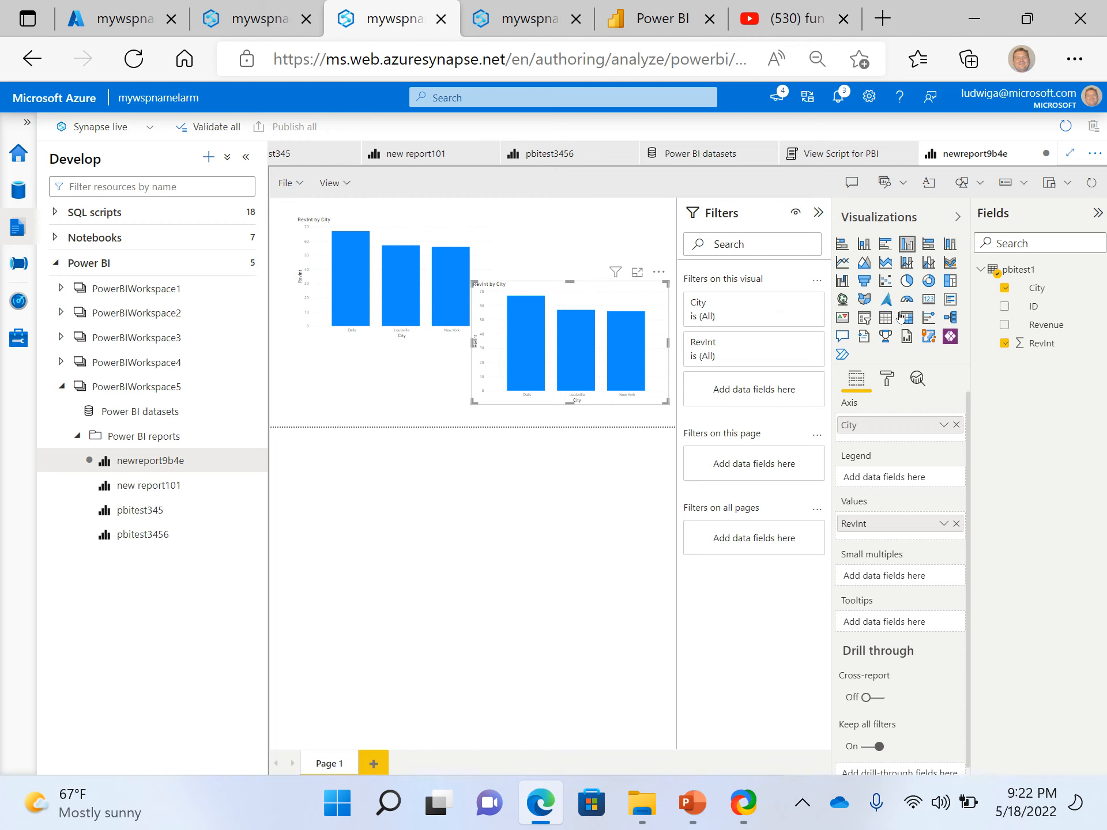
{"action": "left_click", "coordinate": [928, 281]}
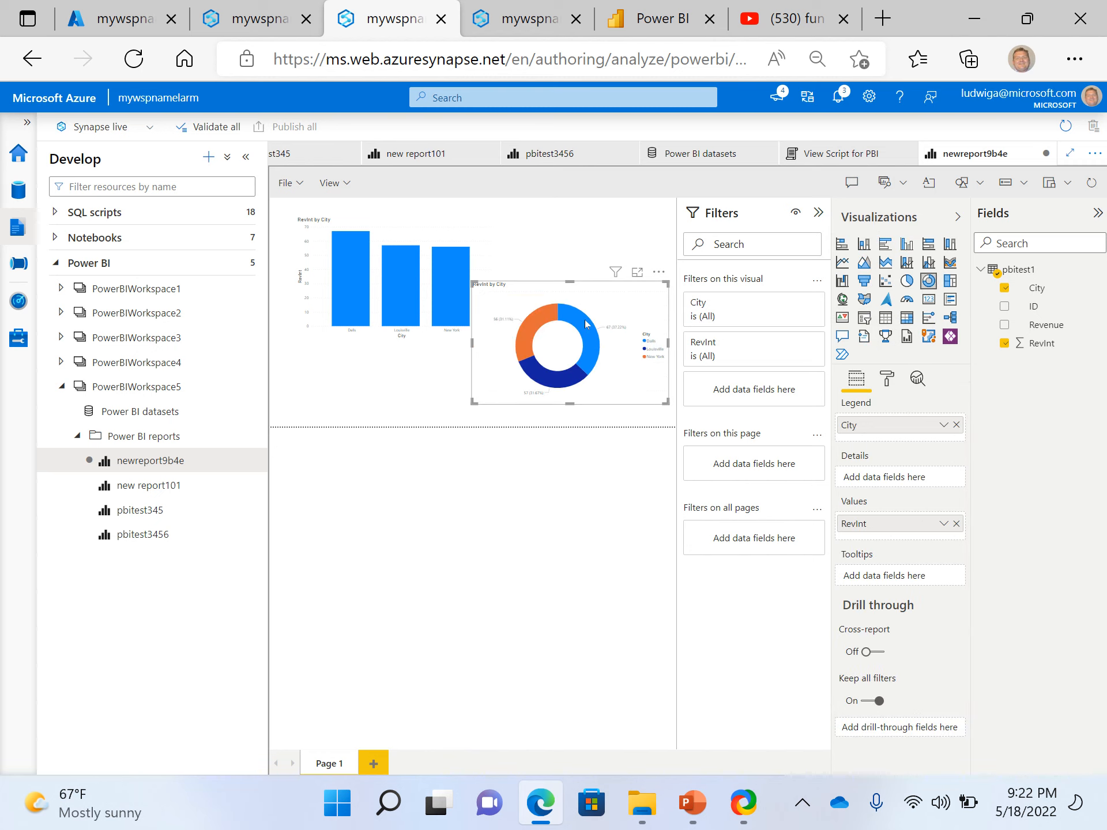
{"action": "left_click_drag", "start_coordinate": [598, 310], "coordinate": [593, 256]}
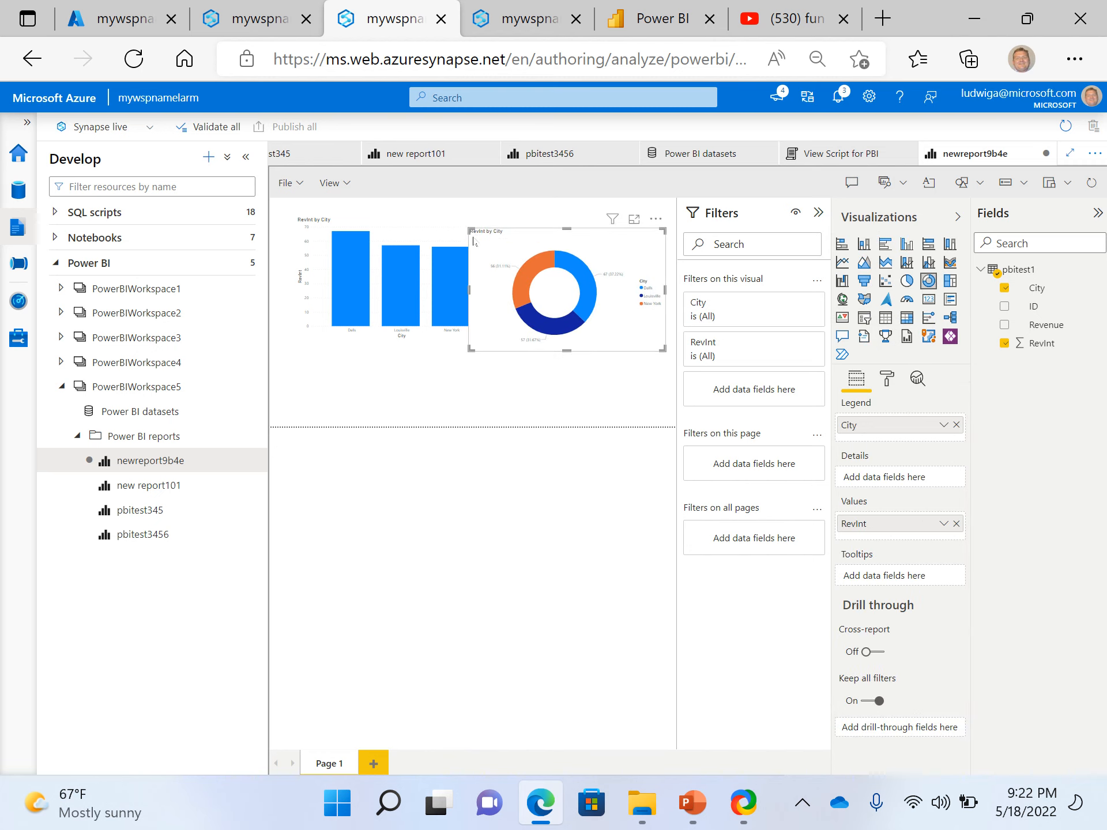
{"action": "left_click_drag", "start_coordinate": [468, 228], "coordinate": [550, 265]}
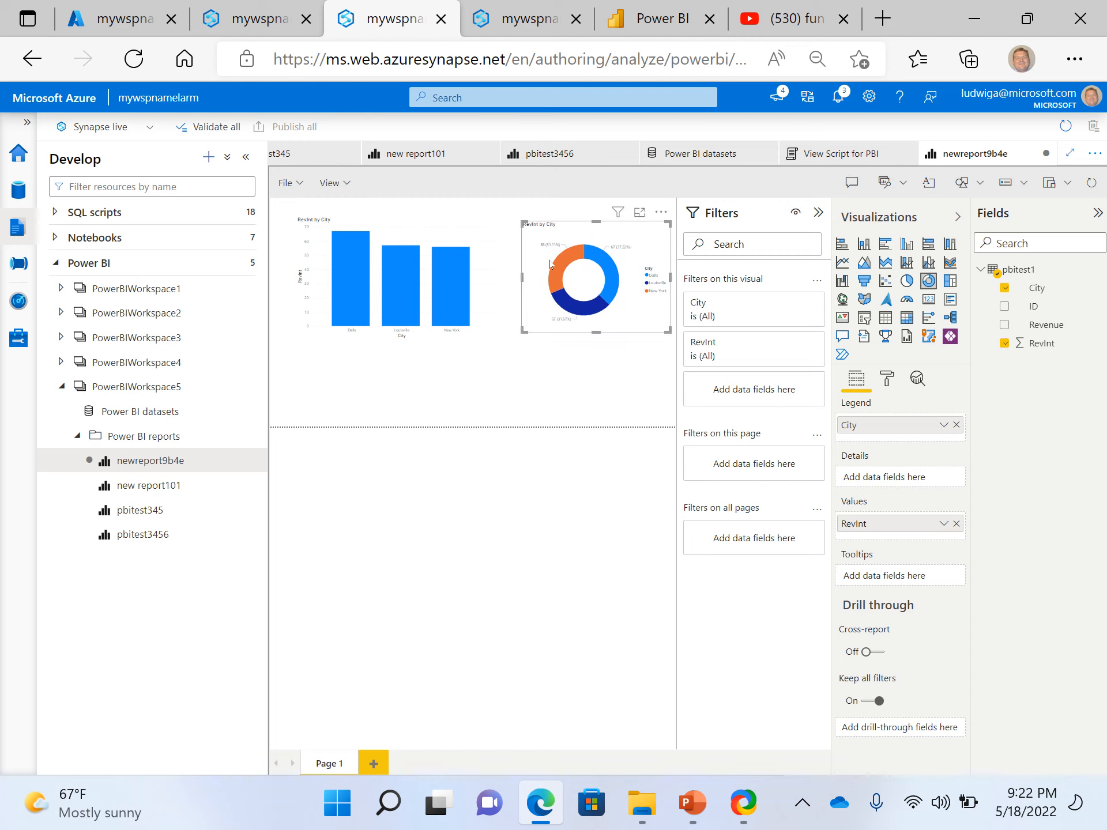
Test cross-highlighting of the column chart by selecting the donut's city segments, and clear the selection
{"action": "left_click", "coordinate": [565, 273]}
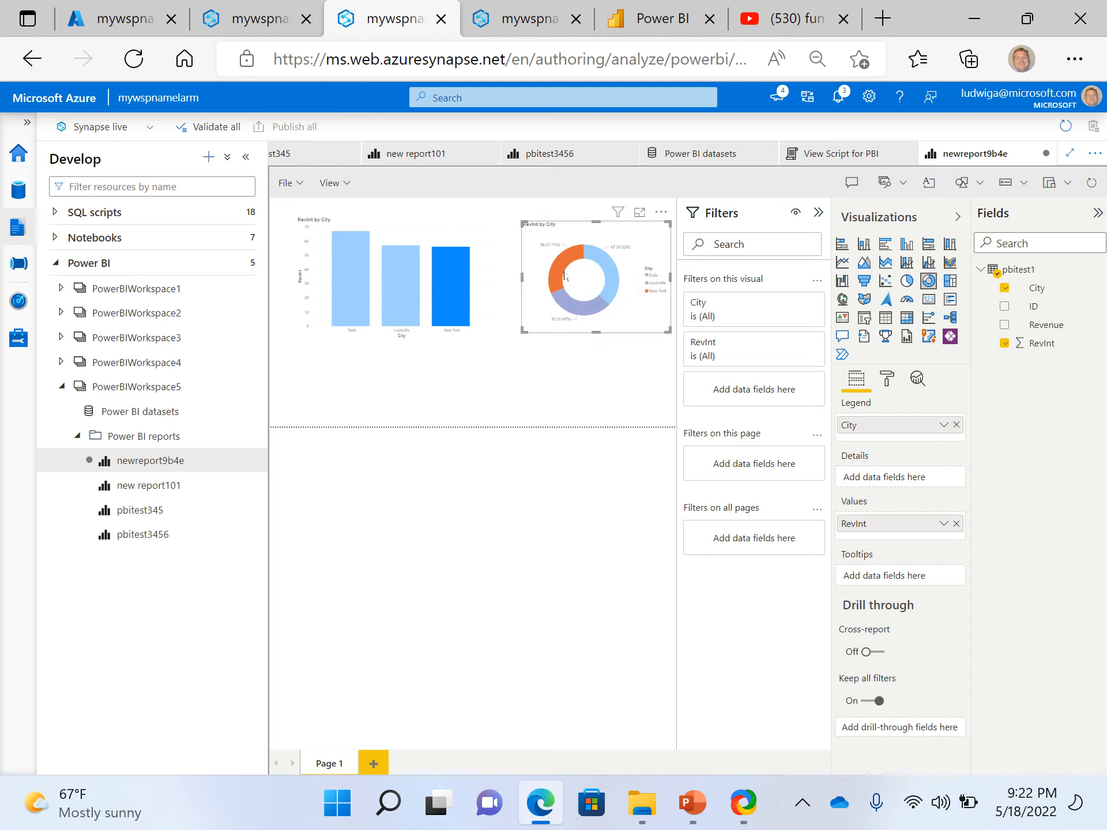
{"action": "left_click", "coordinate": [608, 271]}
{"action": "left_click", "coordinate": [581, 312]}
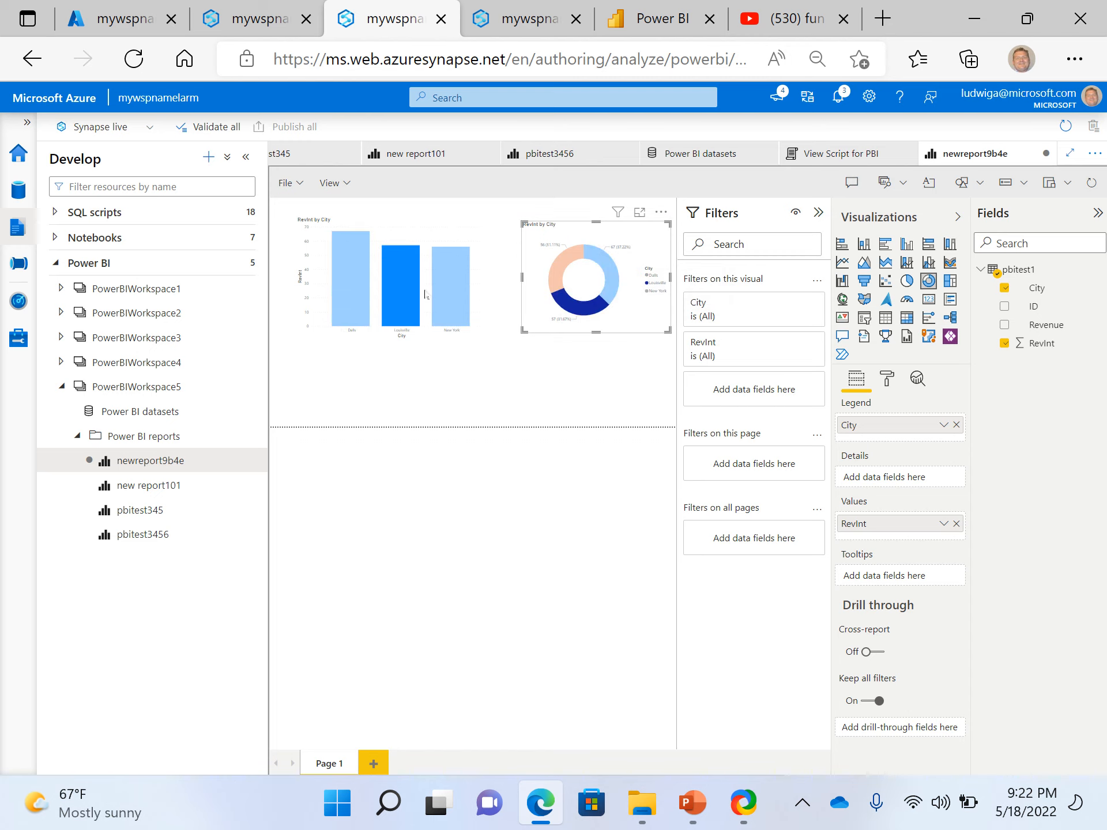
{"action": "left_click", "coordinate": [567, 301]}
{"action": "left_click", "coordinate": [595, 371]}
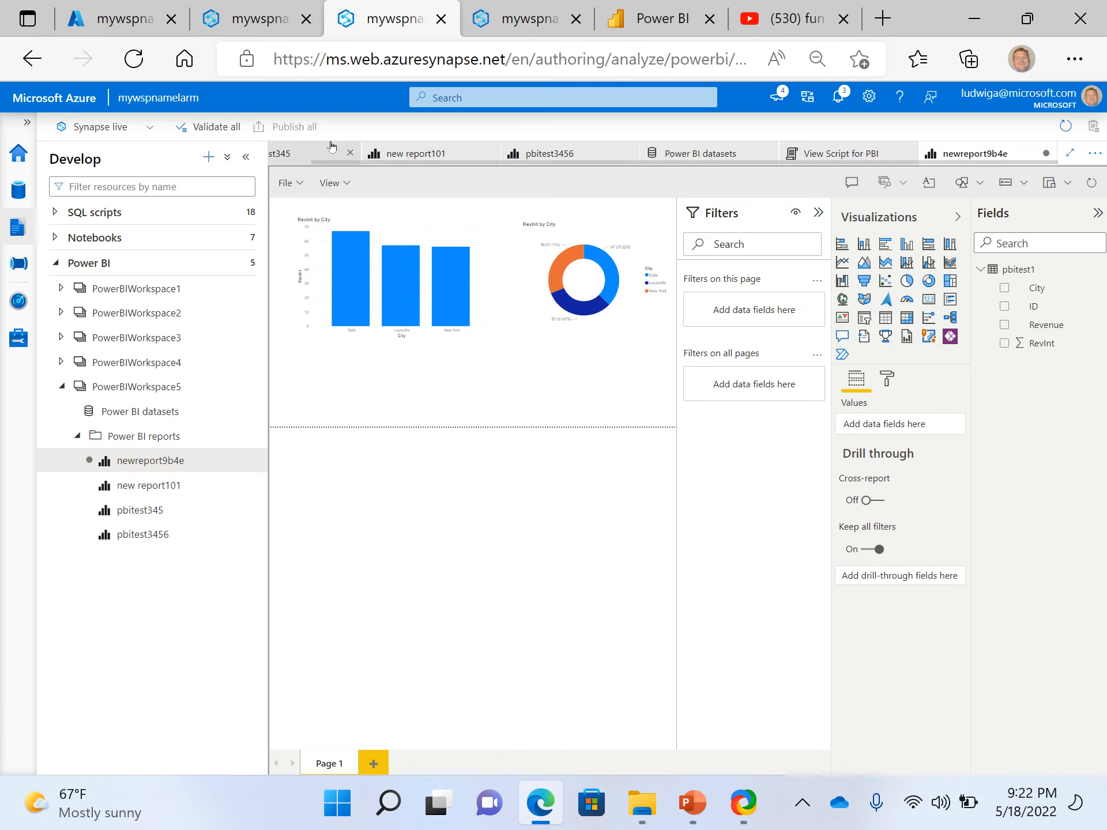
Save the new report under the name myshinyreport
{"action": "left_click", "coordinate": [302, 181]}
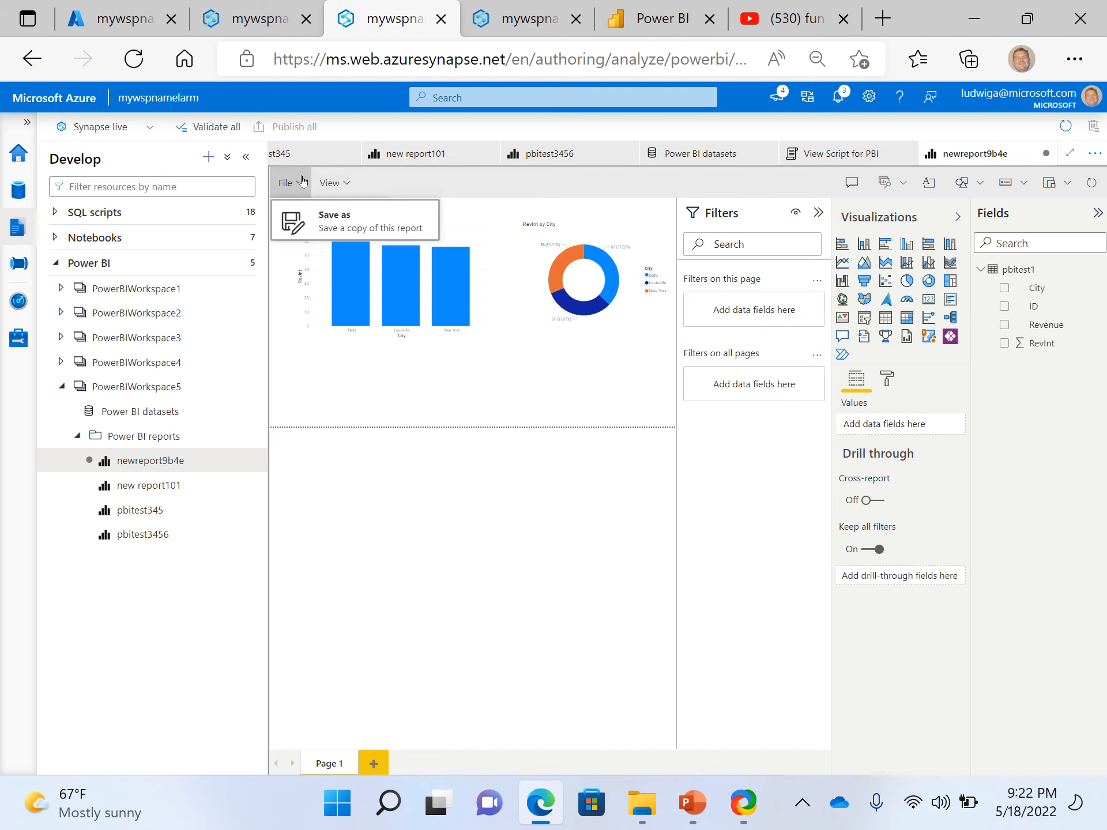
{"action": "left_click", "coordinate": [332, 220]}
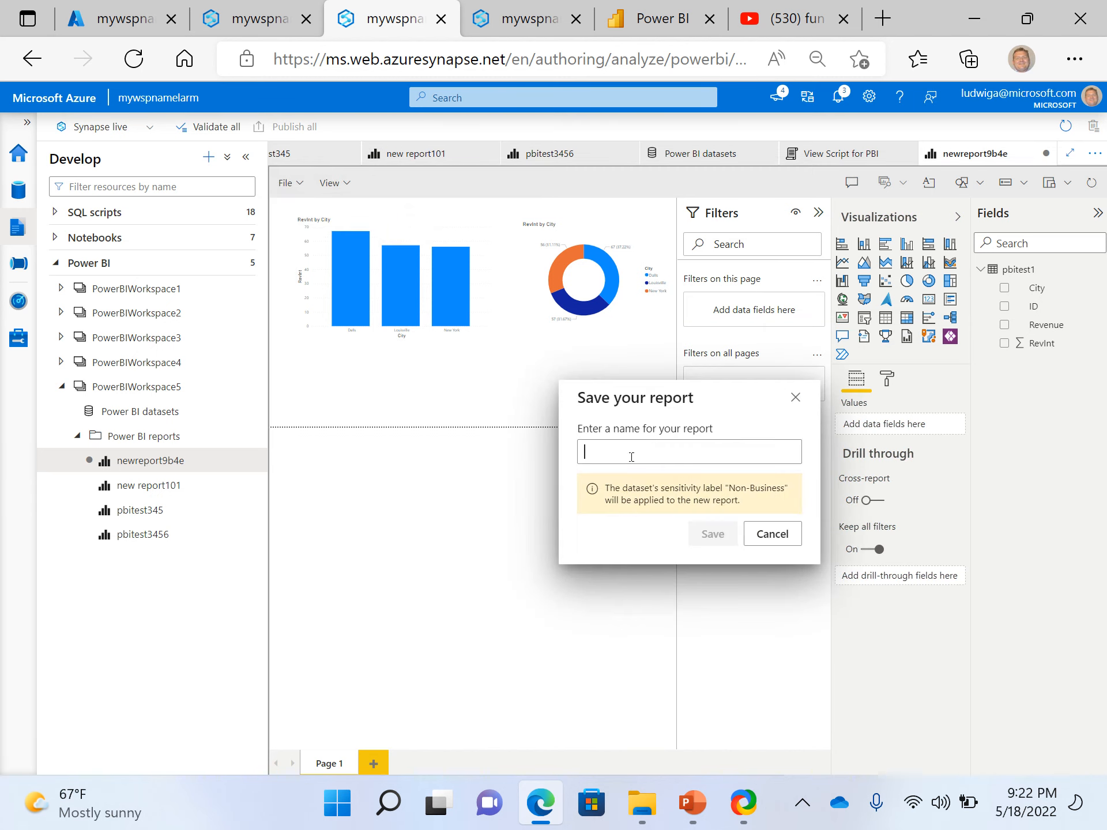
{"action": "type", "text": "myshinyreport"}
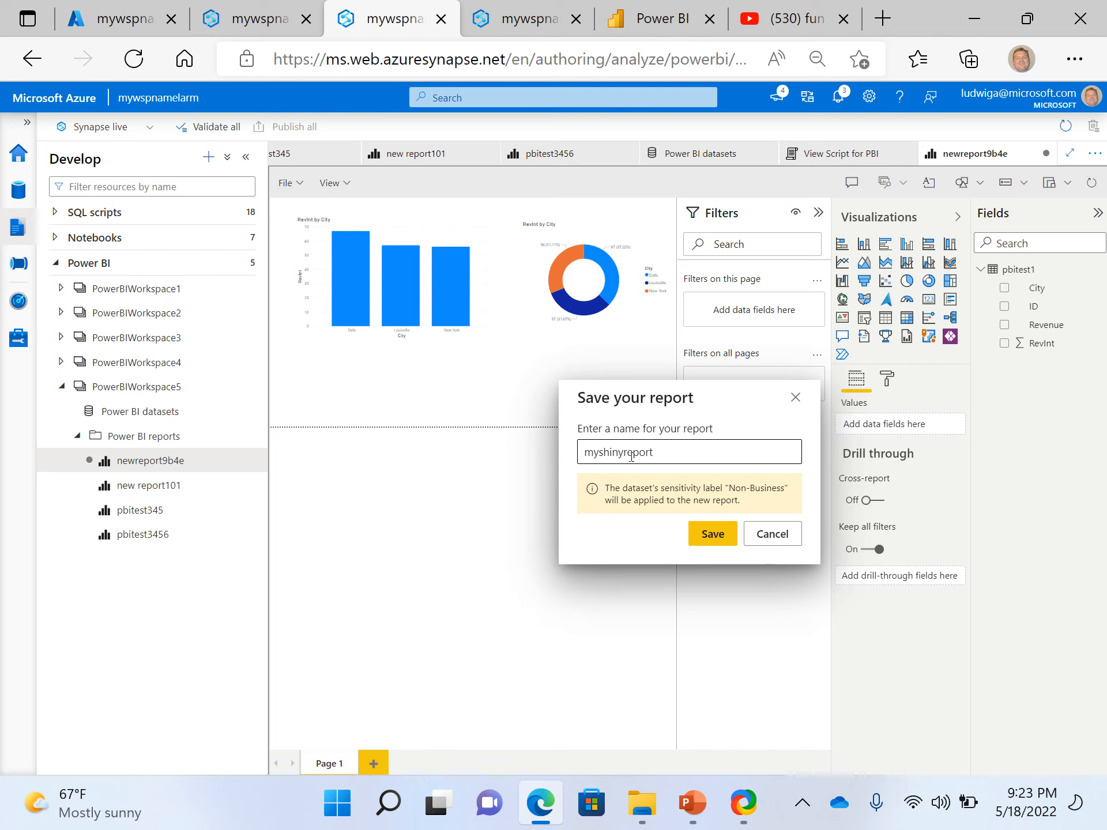
{"action": "left_click", "coordinate": [702, 535]}
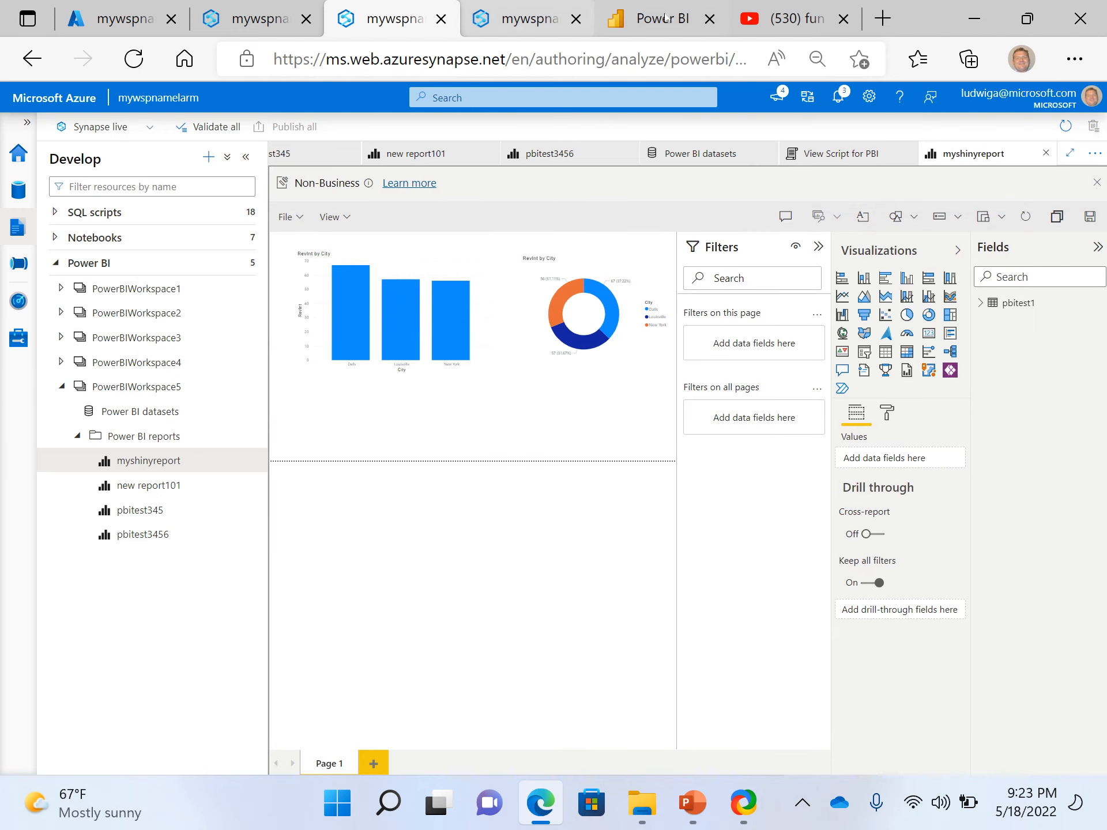
Switch to the Power BI service and open myshinyreport from the 05112022larm workspace
{"action": "left_click", "coordinate": [666, 18]}
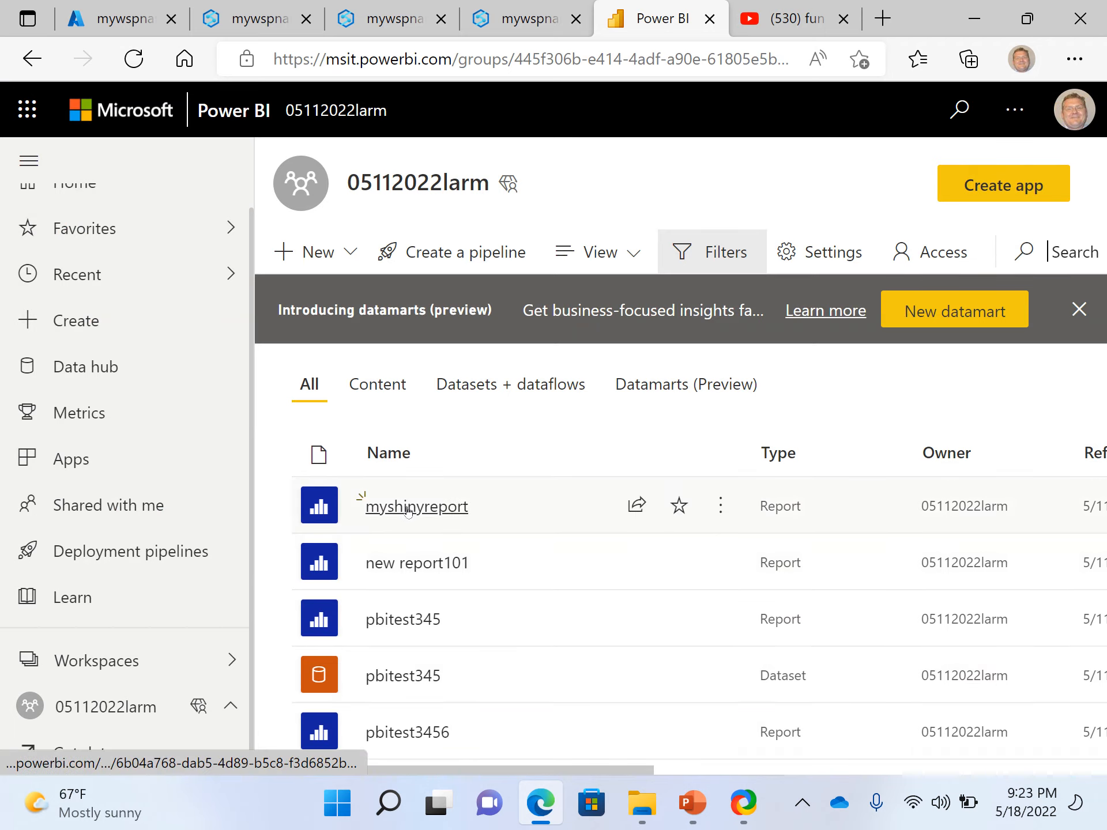
{"action": "left_click", "coordinate": [408, 509]}
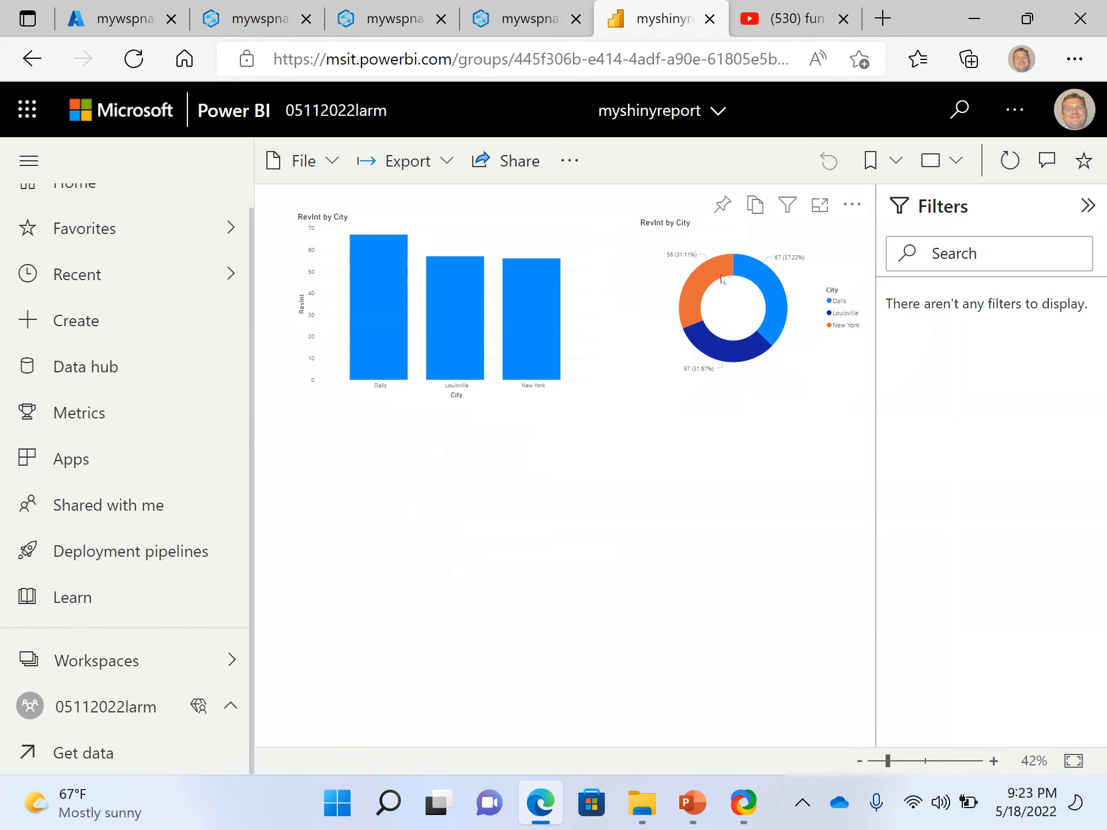
Test cross-highlighting in the published myshinyreport by selecting the donut chart's city segments, and clear the selection
{"action": "left_click", "coordinate": [702, 281]}
{"action": "left_click", "coordinate": [778, 305]}
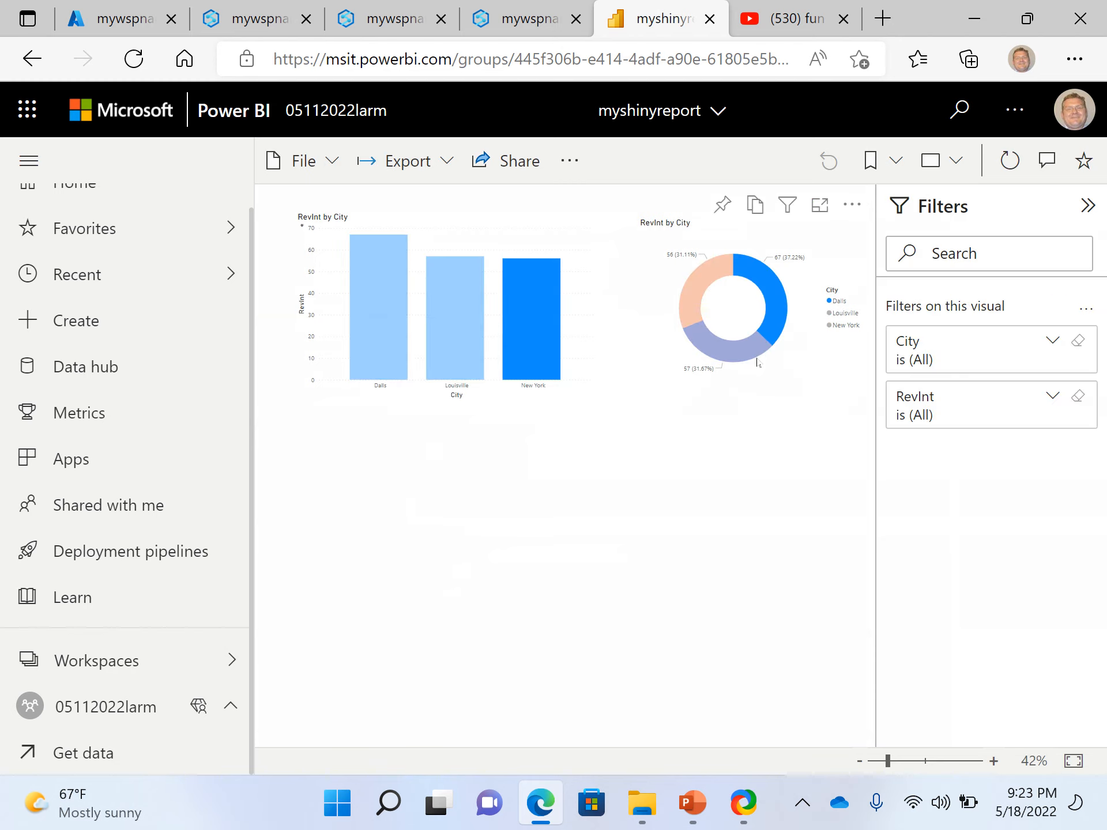
{"action": "left_click", "coordinate": [749, 351]}
{"action": "left_click", "coordinate": [690, 297]}
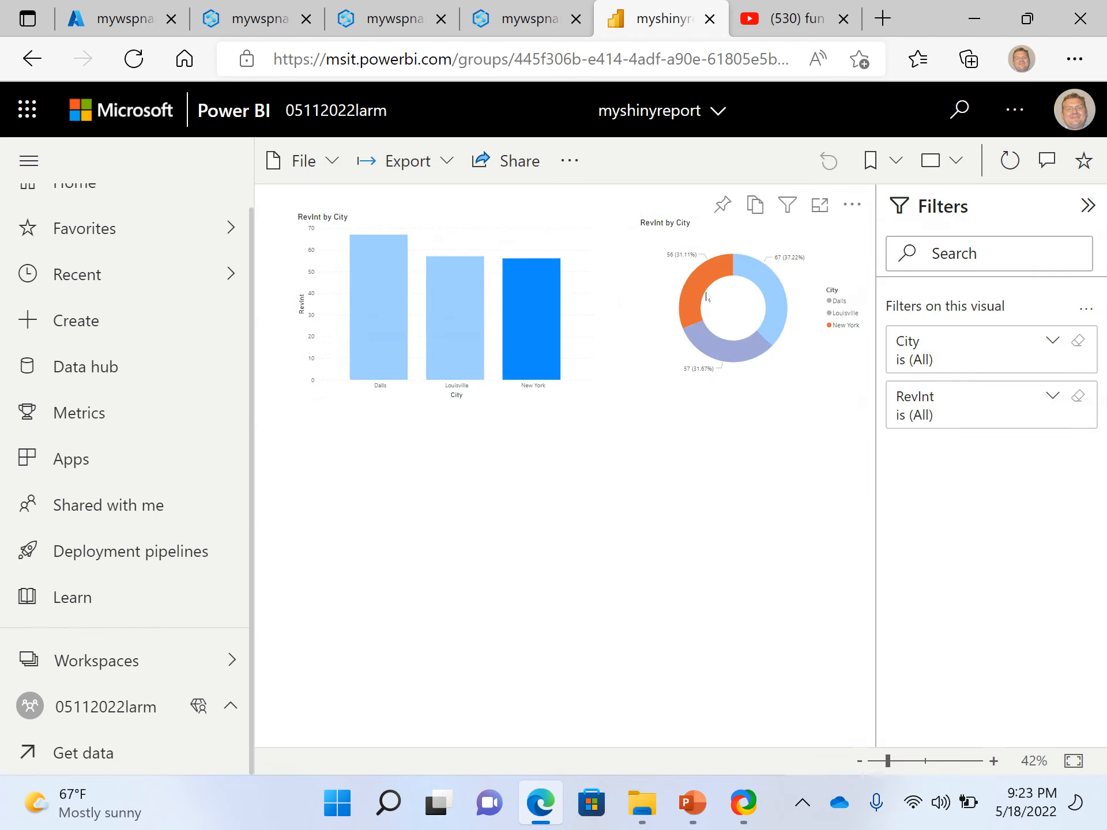
{"action": "left_click", "coordinate": [672, 417]}
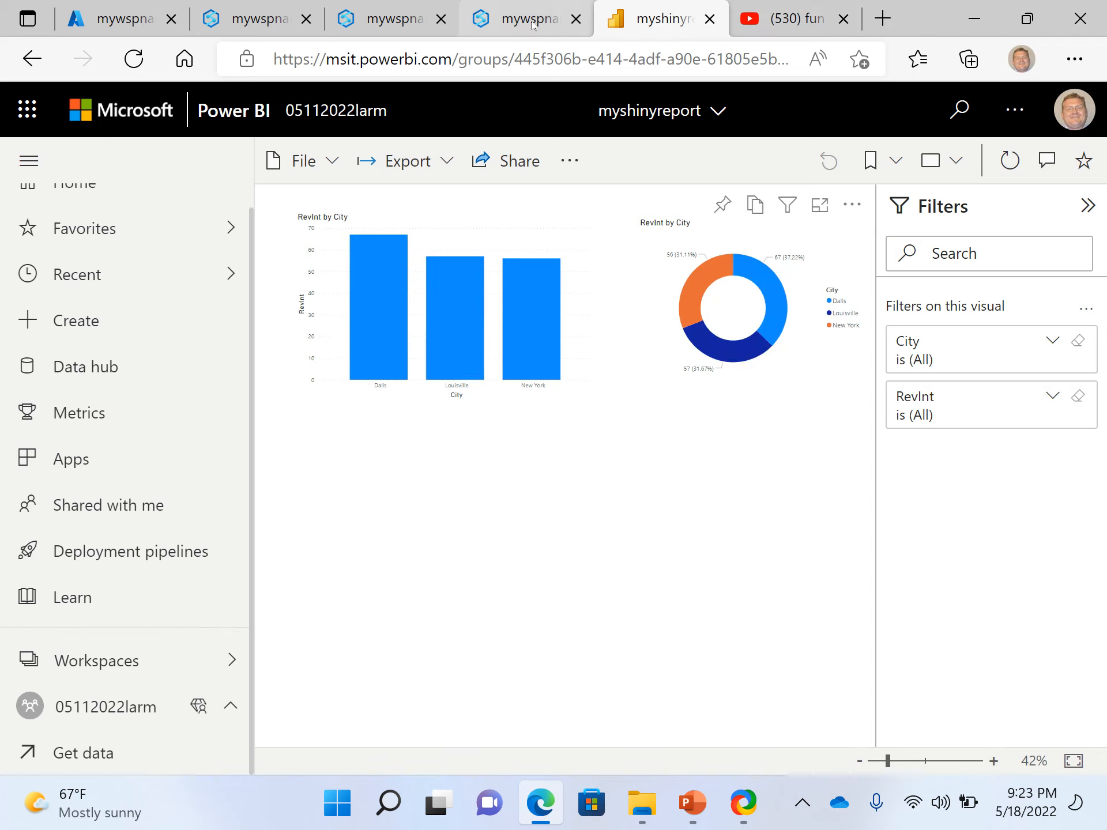
Switch back to Synapse Studio and examine the Serverlessforpbi101 database's external table and views, including the script options for dbo.pbitest
{"action": "left_click", "coordinate": [259, 20]}
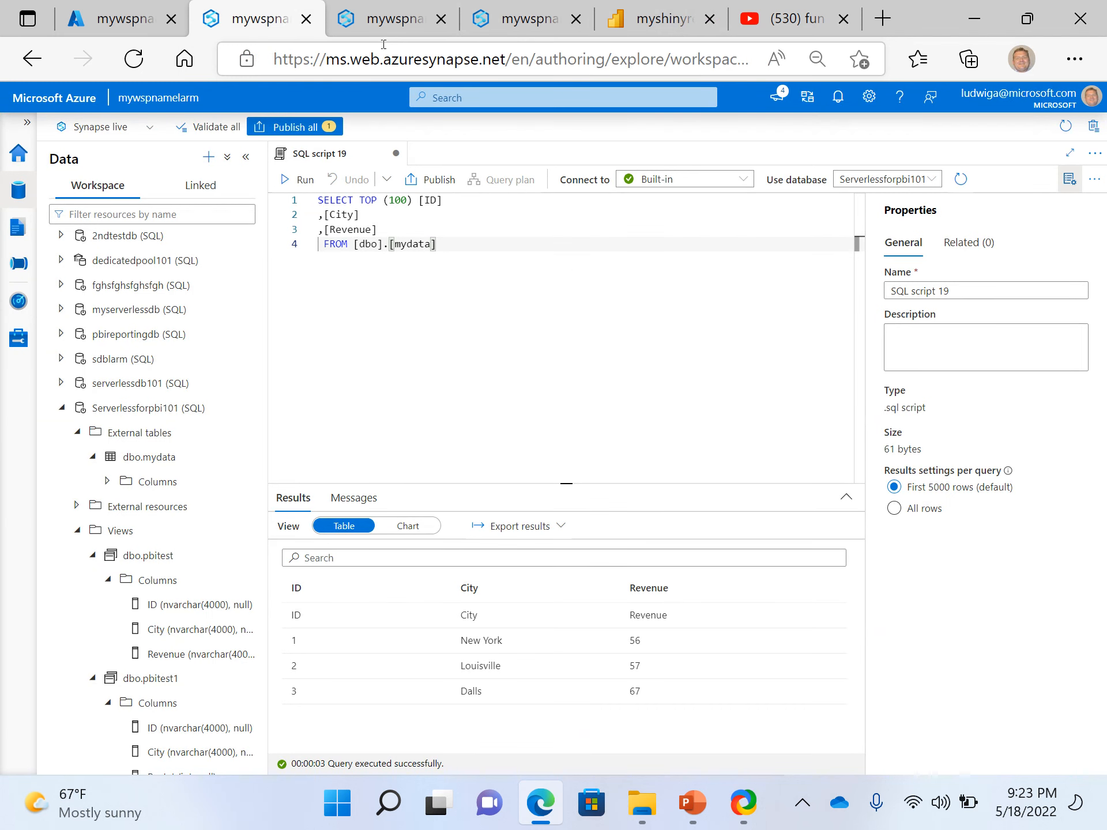
{"action": "left_click", "coordinate": [387, 23]}
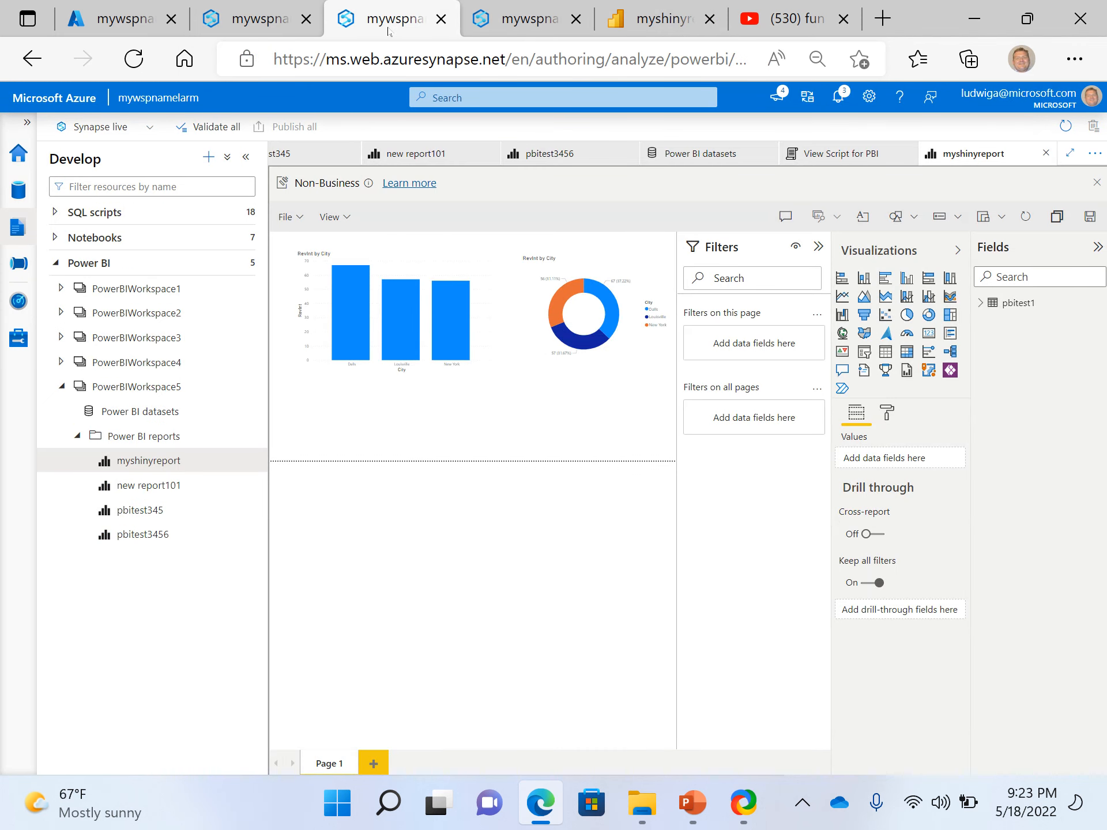
{"action": "left_click", "coordinate": [517, 26]}
{"action": "left_click", "coordinate": [283, 30]}
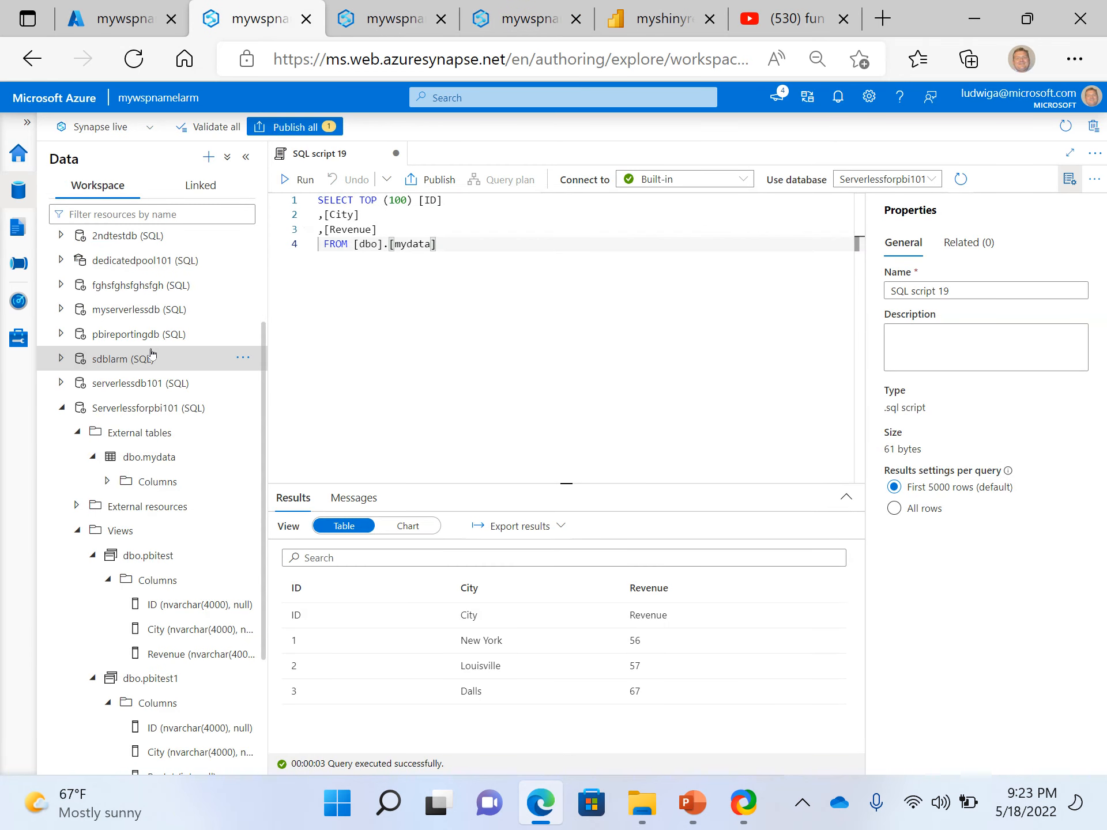
{"action": "scroll", "coordinate": [151, 363], "scroll_direction": "up", "scroll_amount": 3}
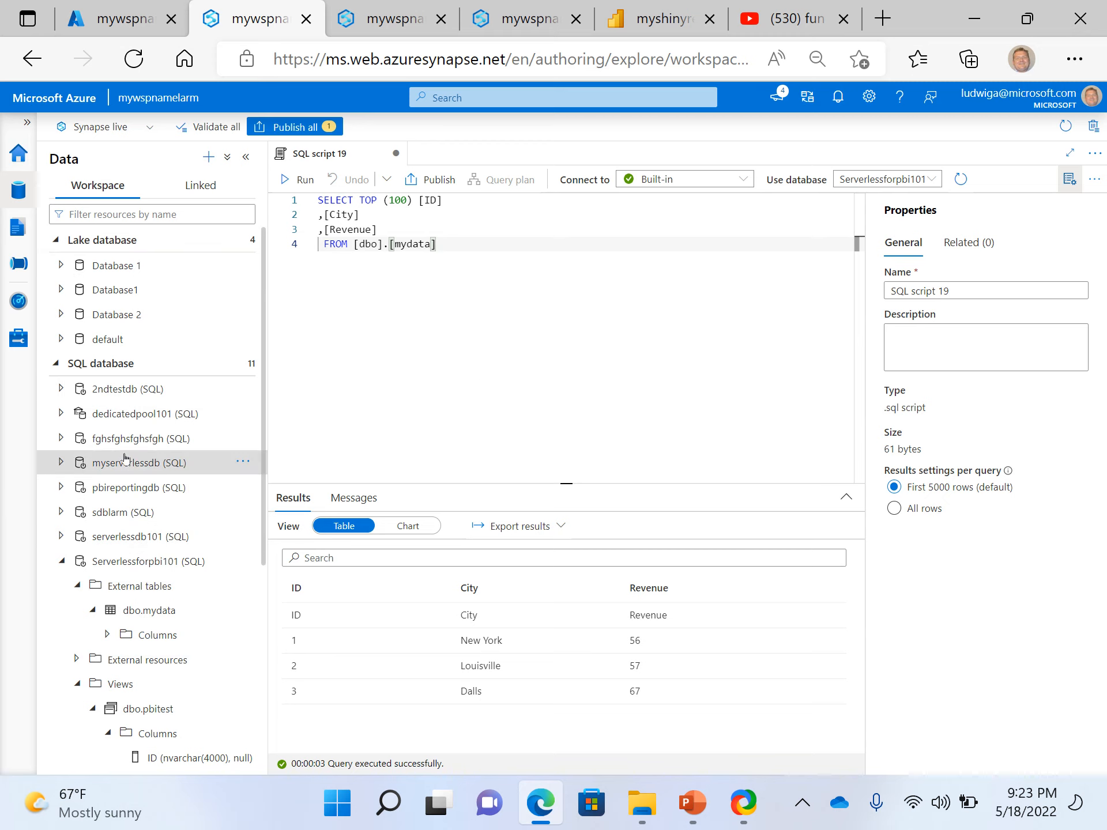
{"action": "scroll", "coordinate": [166, 572], "scroll_direction": "down", "scroll_amount": 5}
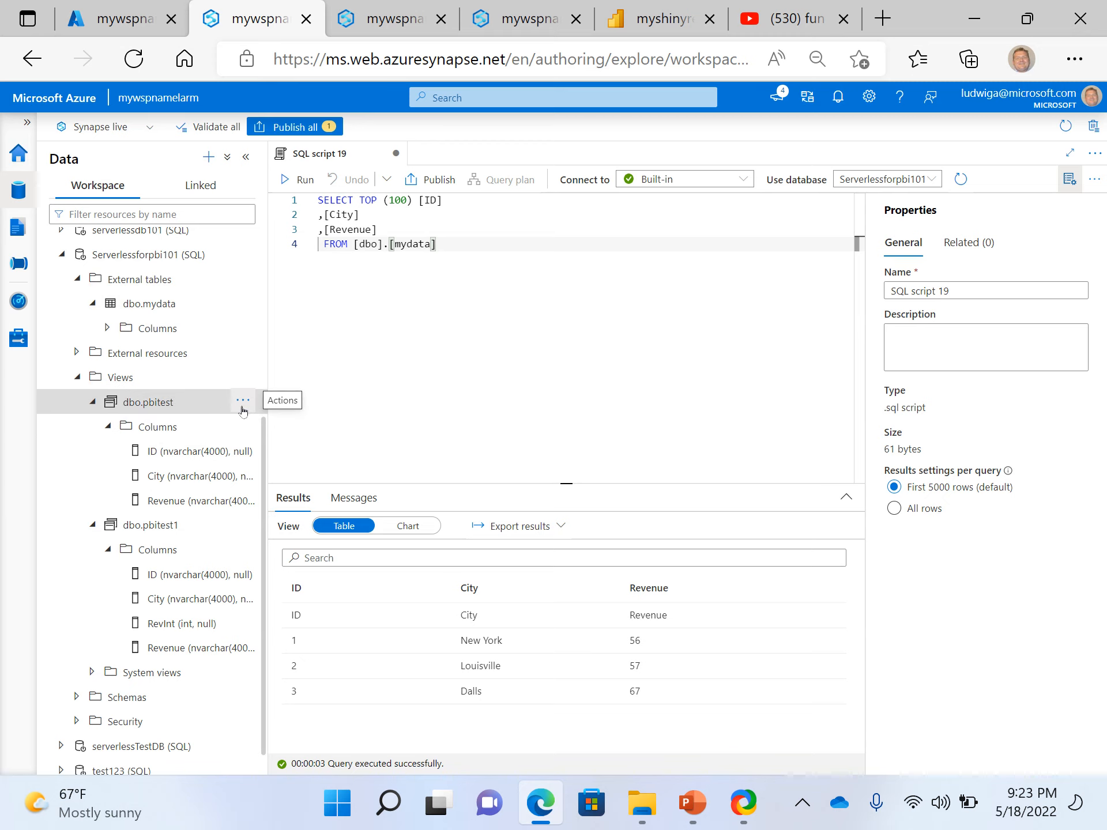
{"action": "left_click", "coordinate": [248, 406]}
{"action": "mouse_move", "coordinate": [301, 428]}
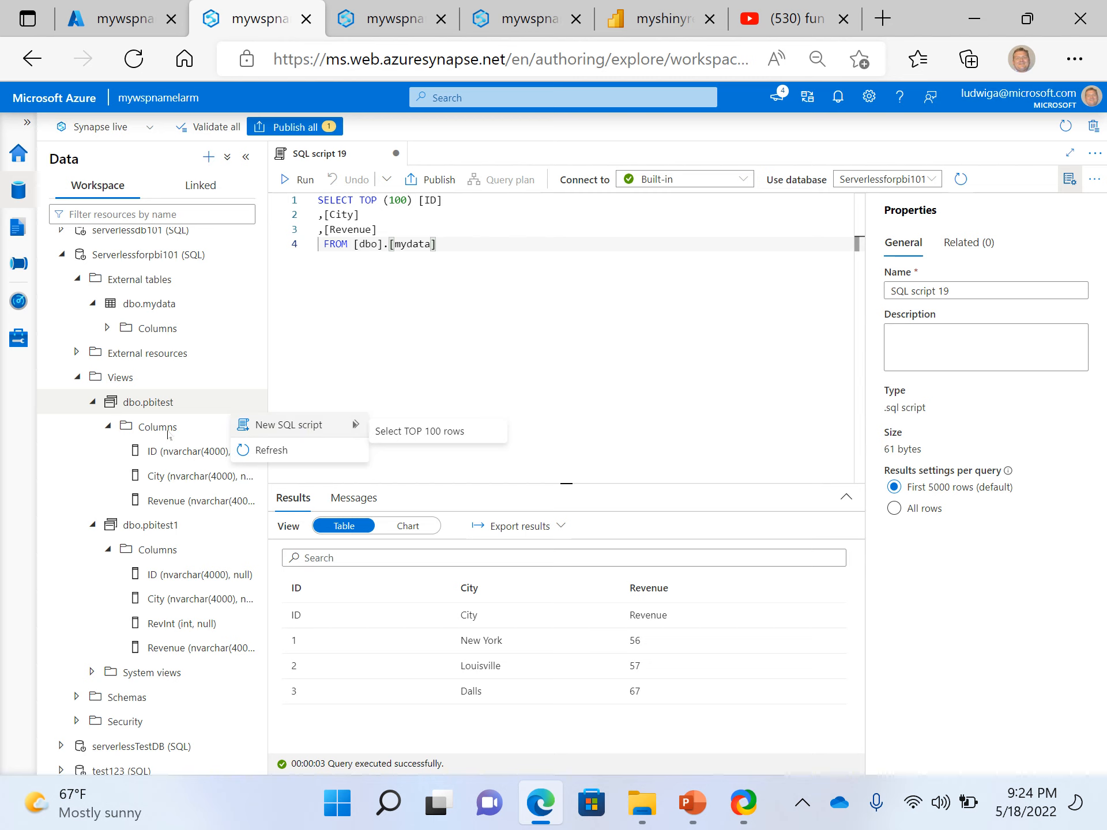
{"action": "left_click", "coordinate": [464, 345]}
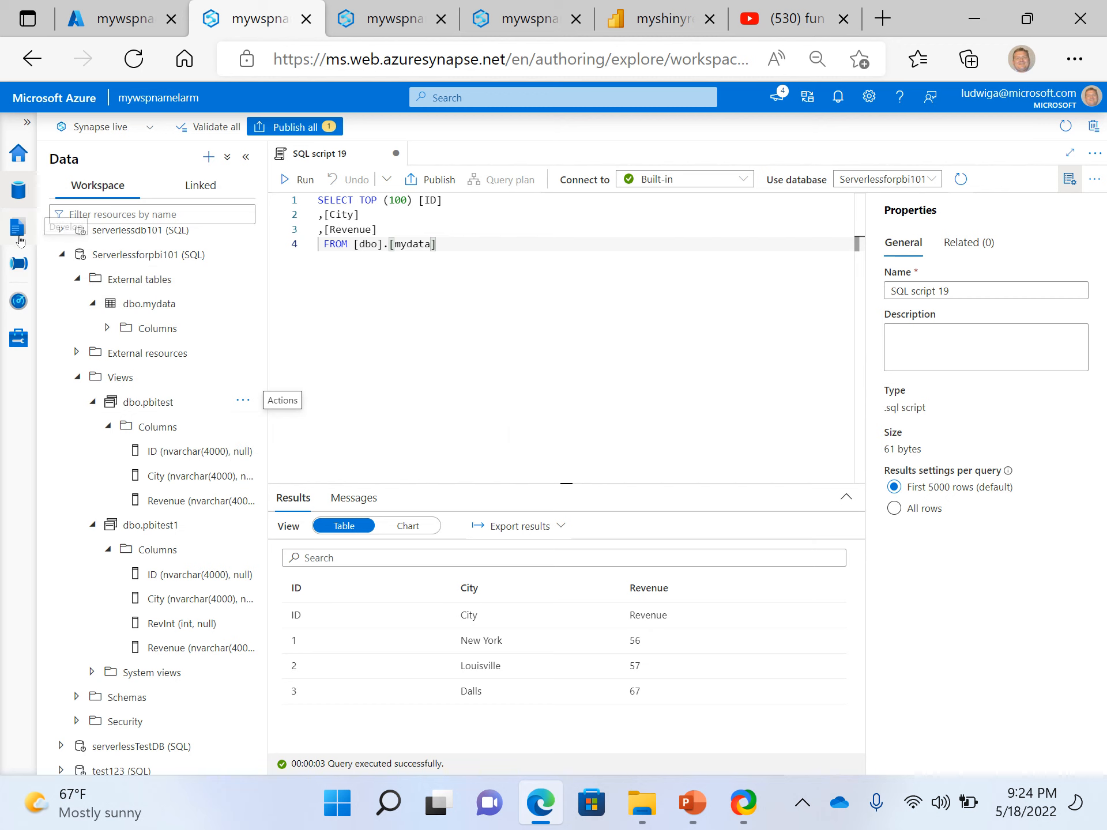
{"action": "scroll", "coordinate": [121, 306], "scroll_direction": "up", "scroll_amount": 5}
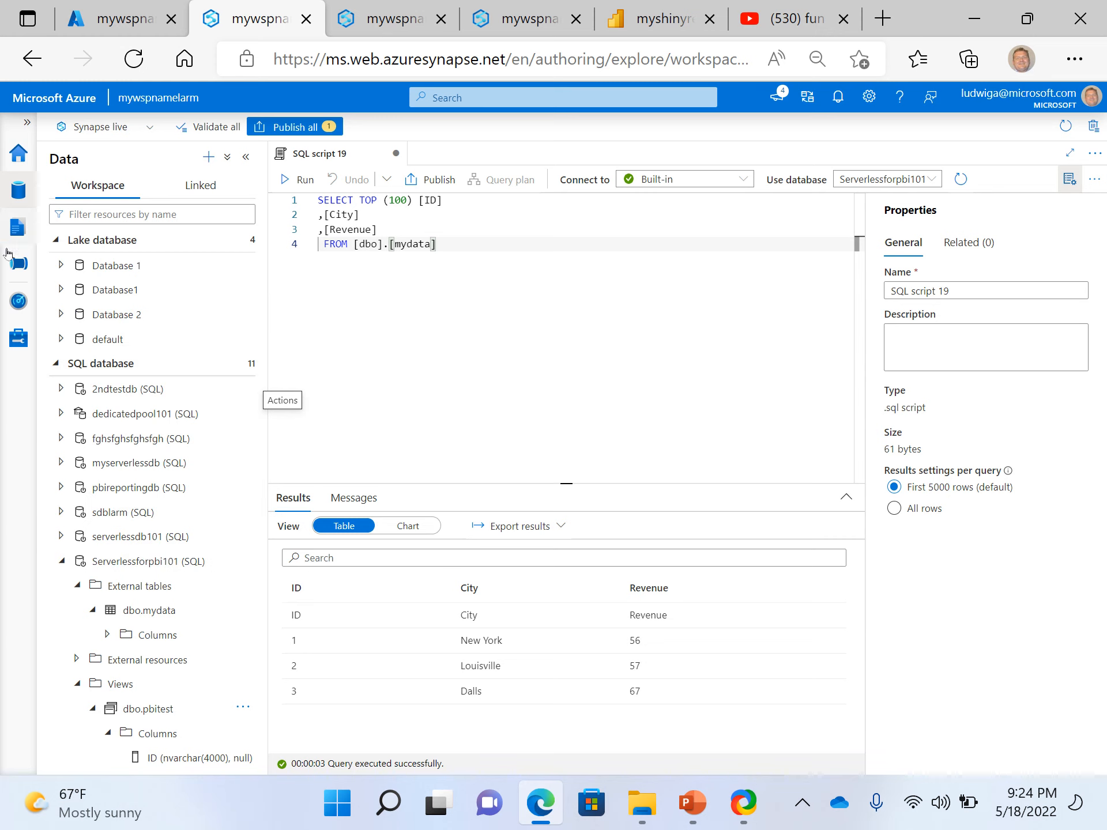
Open the saved SQL script View Script for PBI and review the SELECT statement that defines the pbitest1 view
{"action": "left_click", "coordinate": [17, 229]}
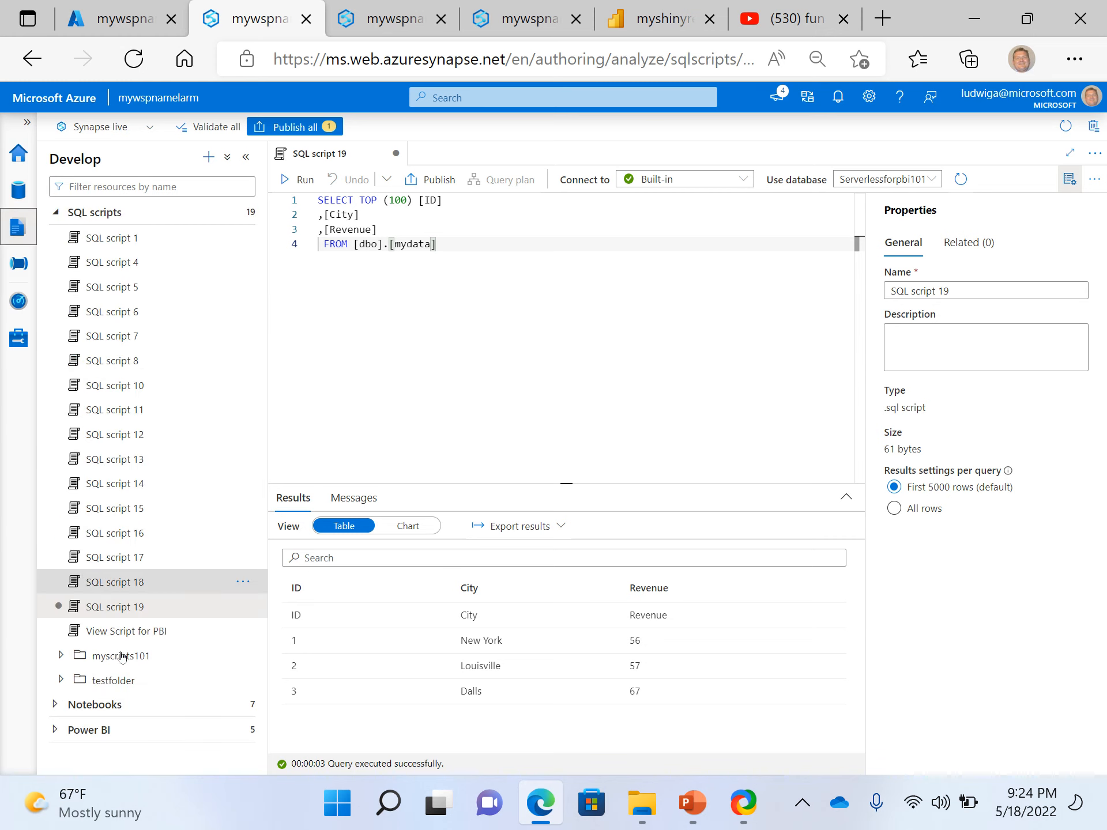
{"action": "left_click", "coordinate": [130, 632]}
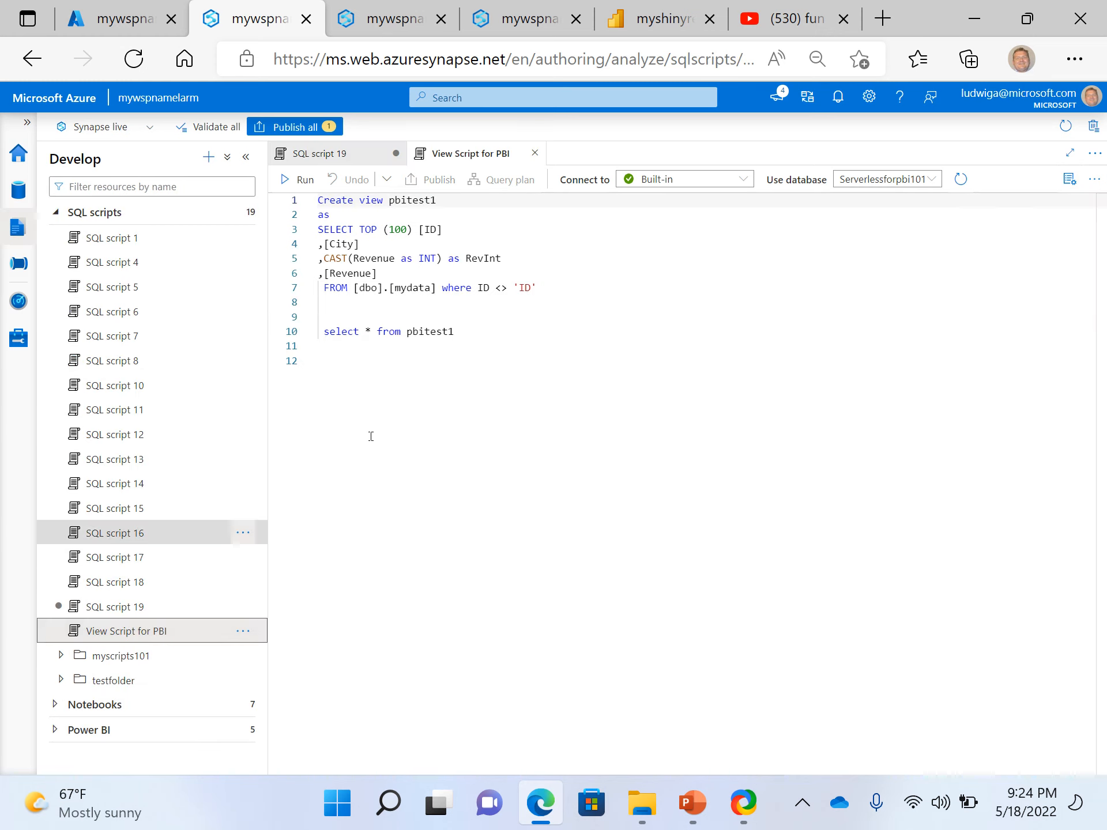
{"action": "left_click", "coordinate": [405, 309]}
{"action": "left_click_drag", "start_coordinate": [505, 299], "coordinate": [315, 234]}
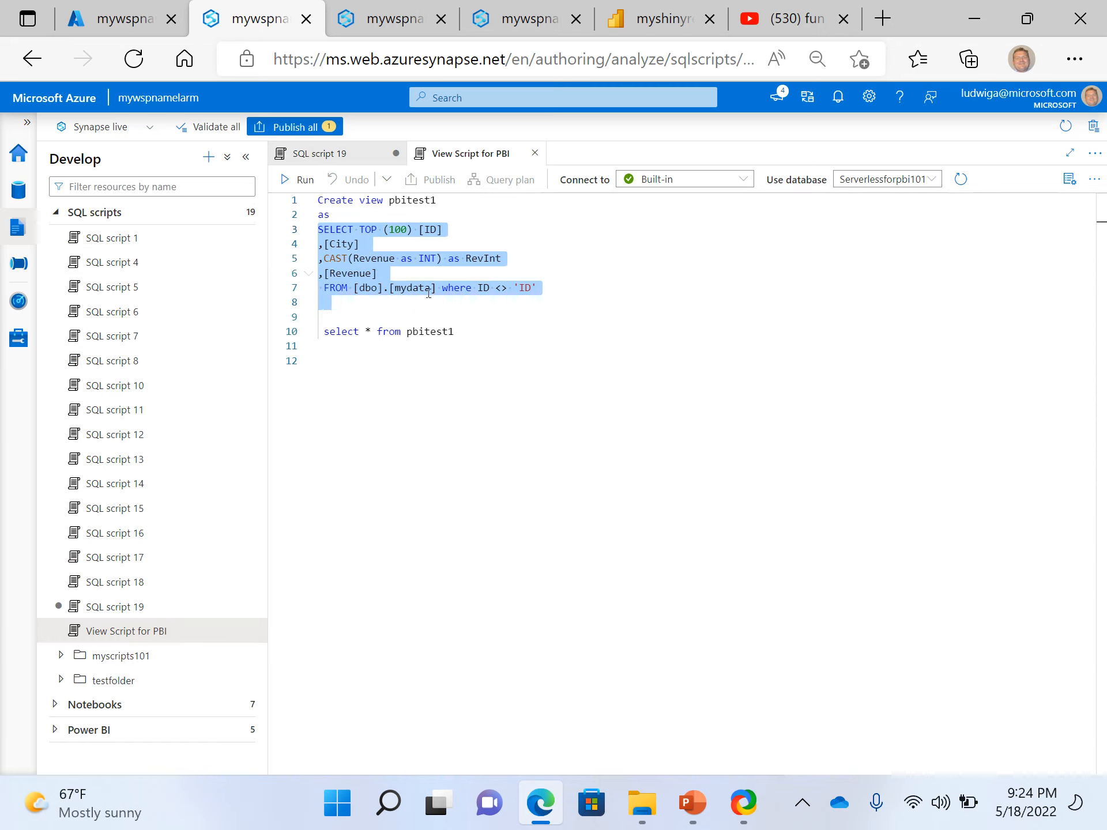
{"action": "left_click", "coordinate": [495, 203]}
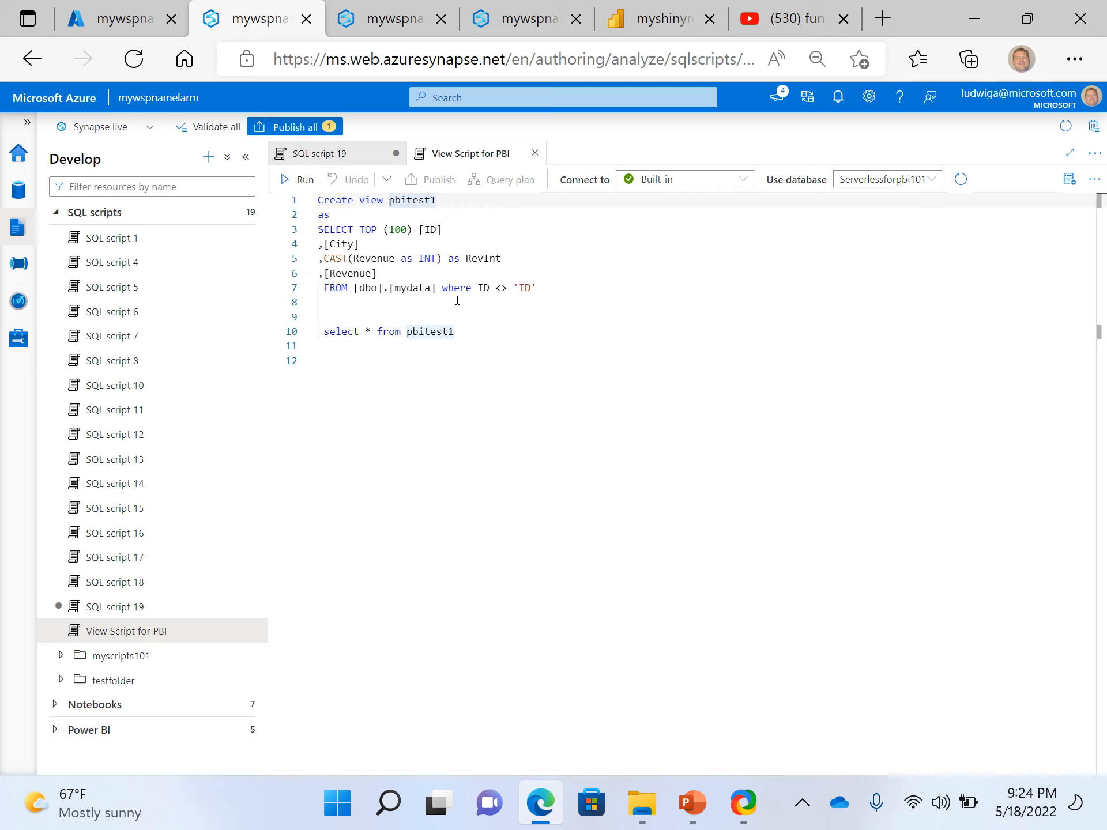
{"action": "left_click", "coordinate": [377, 299]}
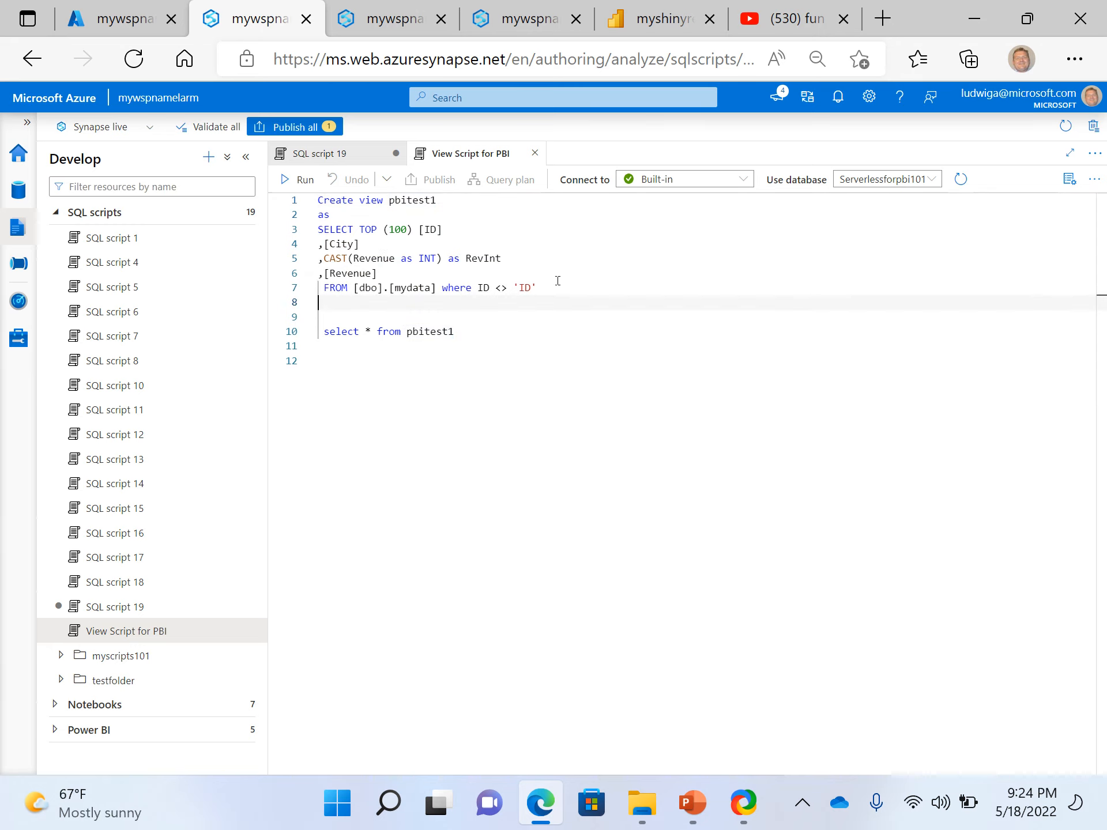
{"action": "left_click_drag", "start_coordinate": [396, 301], "coordinate": [306, 229]}
Run only the statement select * from pbitest1 in the script, and clear the text selection
{"action": "left_click_drag", "start_coordinate": [503, 334], "coordinate": [288, 332]}
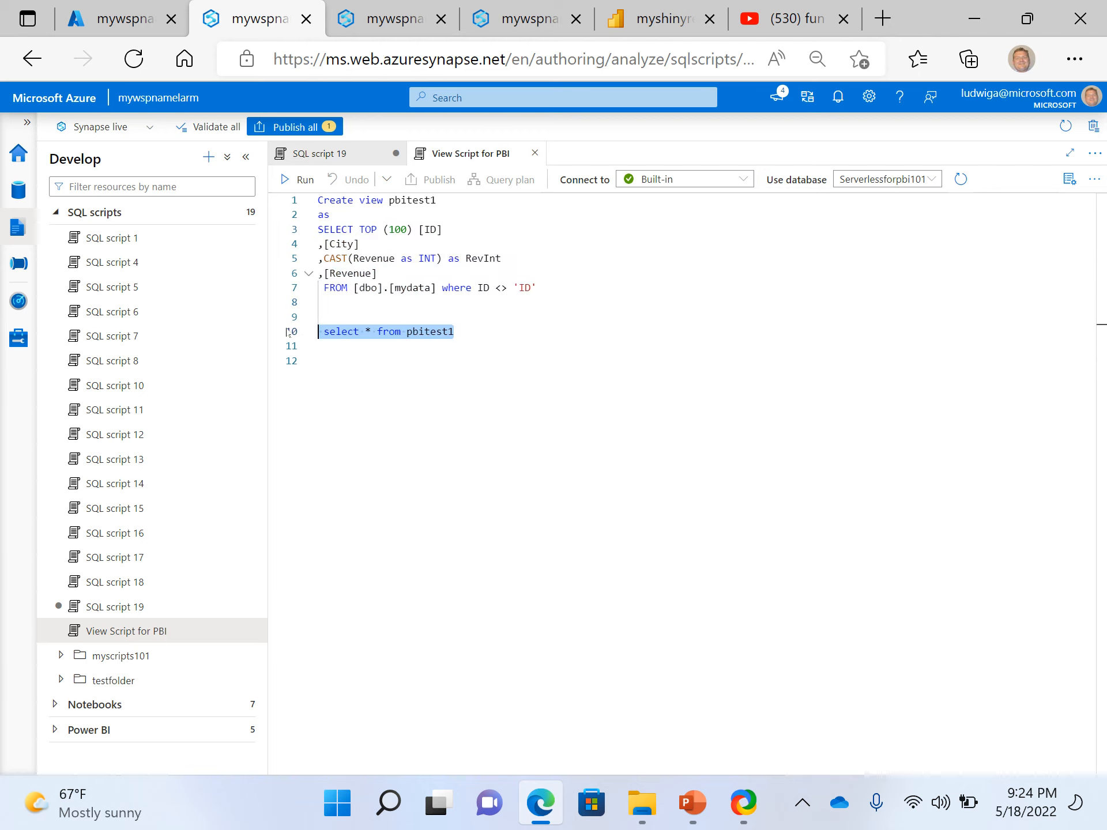
{"action": "left_click", "coordinate": [298, 179]}
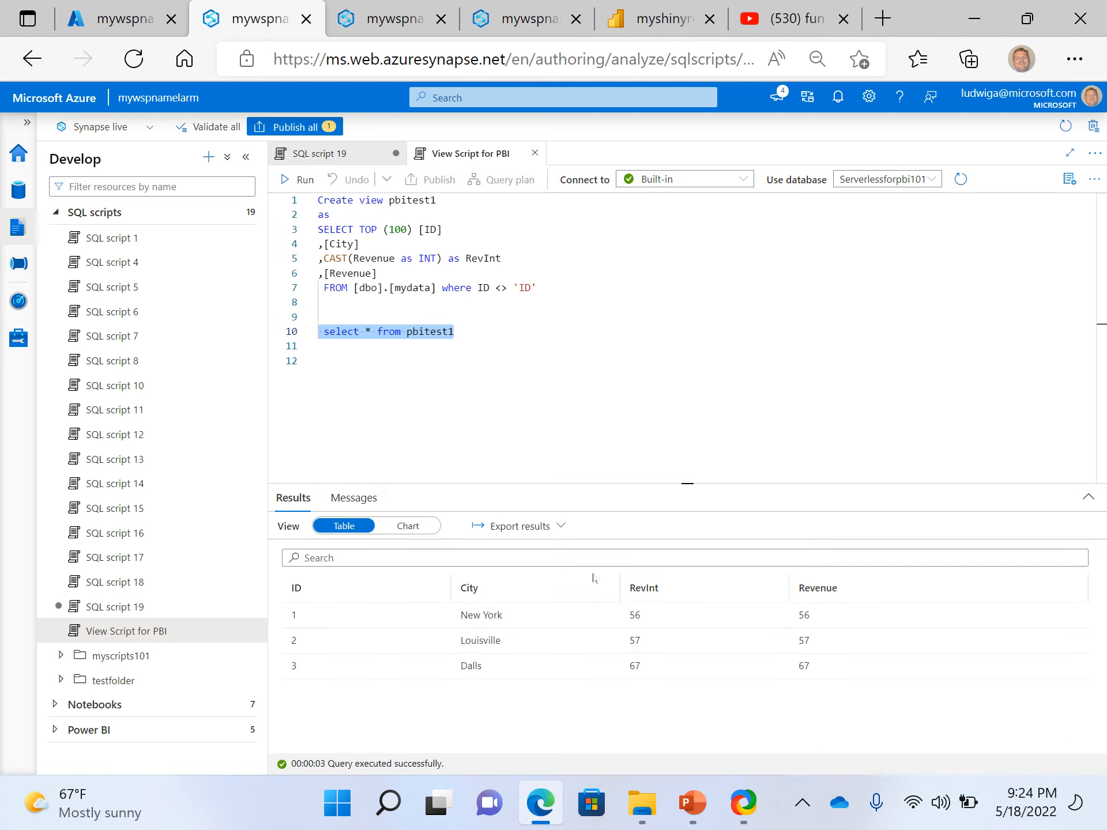
{"action": "left_click", "coordinate": [539, 363]}
{"action": "left_click", "coordinate": [409, 308]}
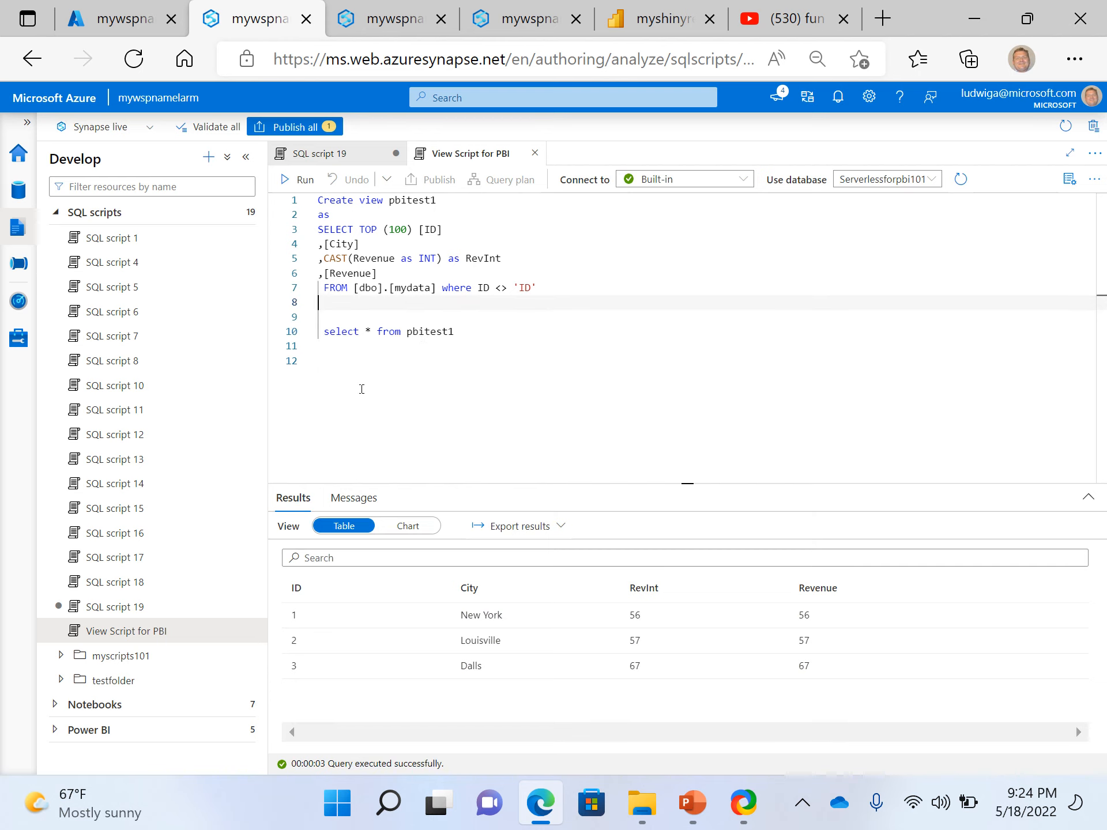
{"action": "left_click", "coordinate": [361, 389]}
Review the monitored SQL requests, widening the Request content column and viewing the full content of the most recent request
{"action": "left_click", "coordinate": [19, 301]}
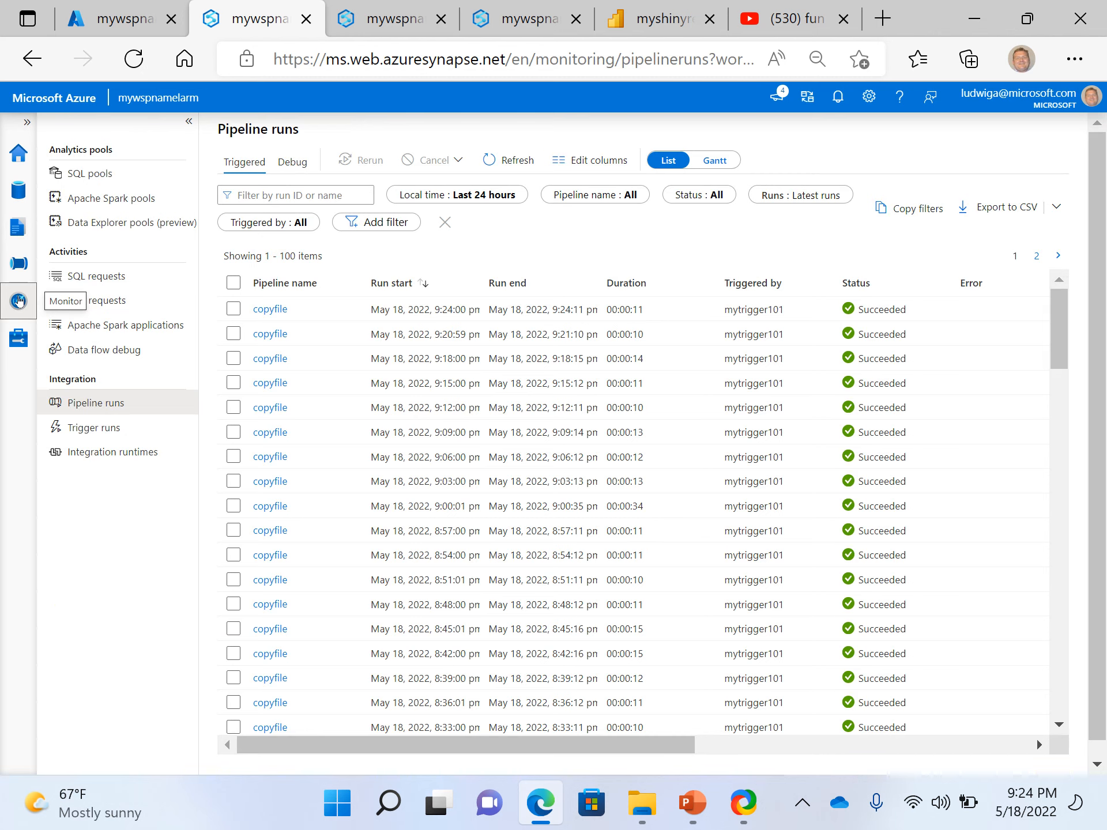
{"action": "left_click", "coordinate": [87, 277]}
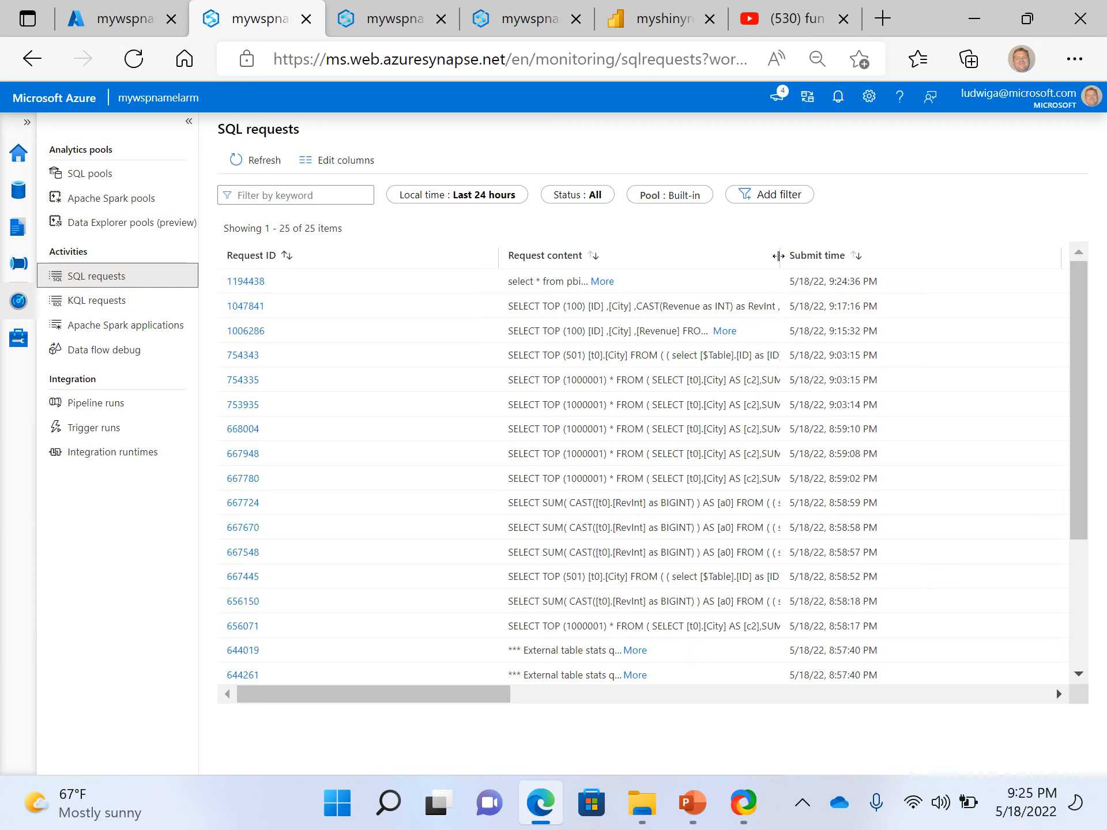
{"action": "left_click_drag", "start_coordinate": [780, 258], "coordinate": [847, 257]}
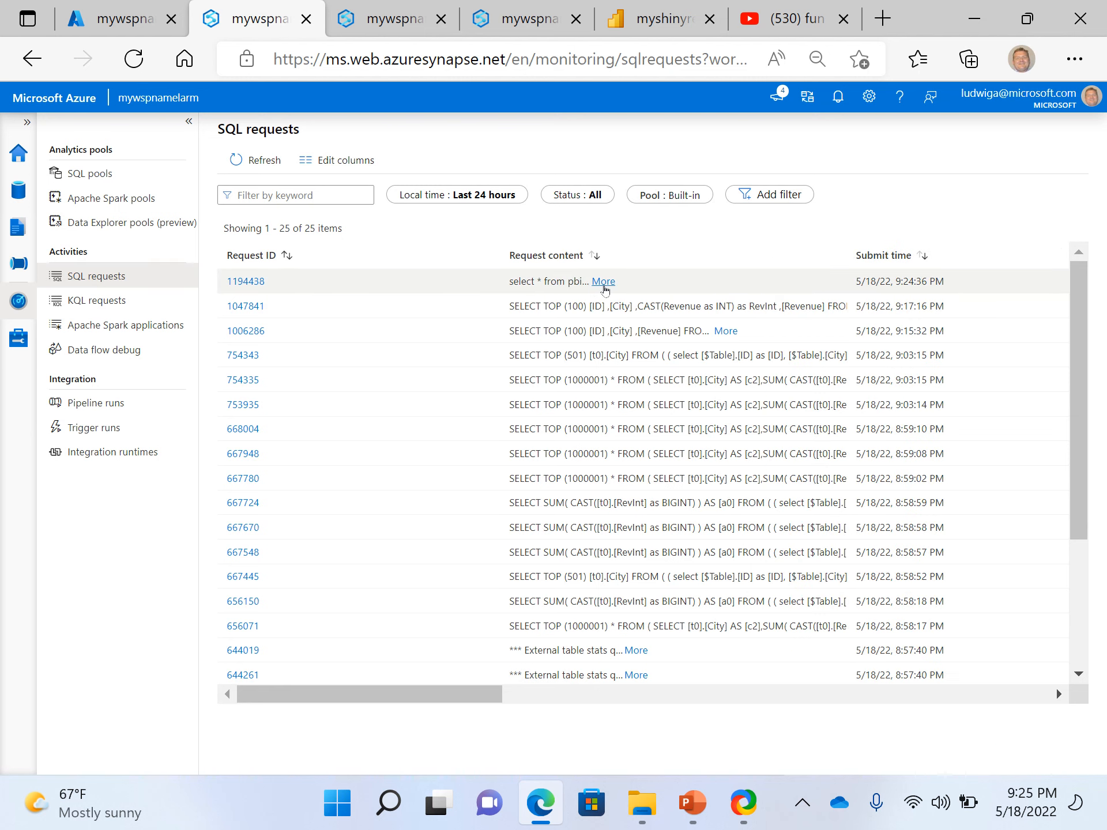
{"action": "left_click", "coordinate": [603, 282]}
{"action": "left_click", "coordinate": [843, 170]}
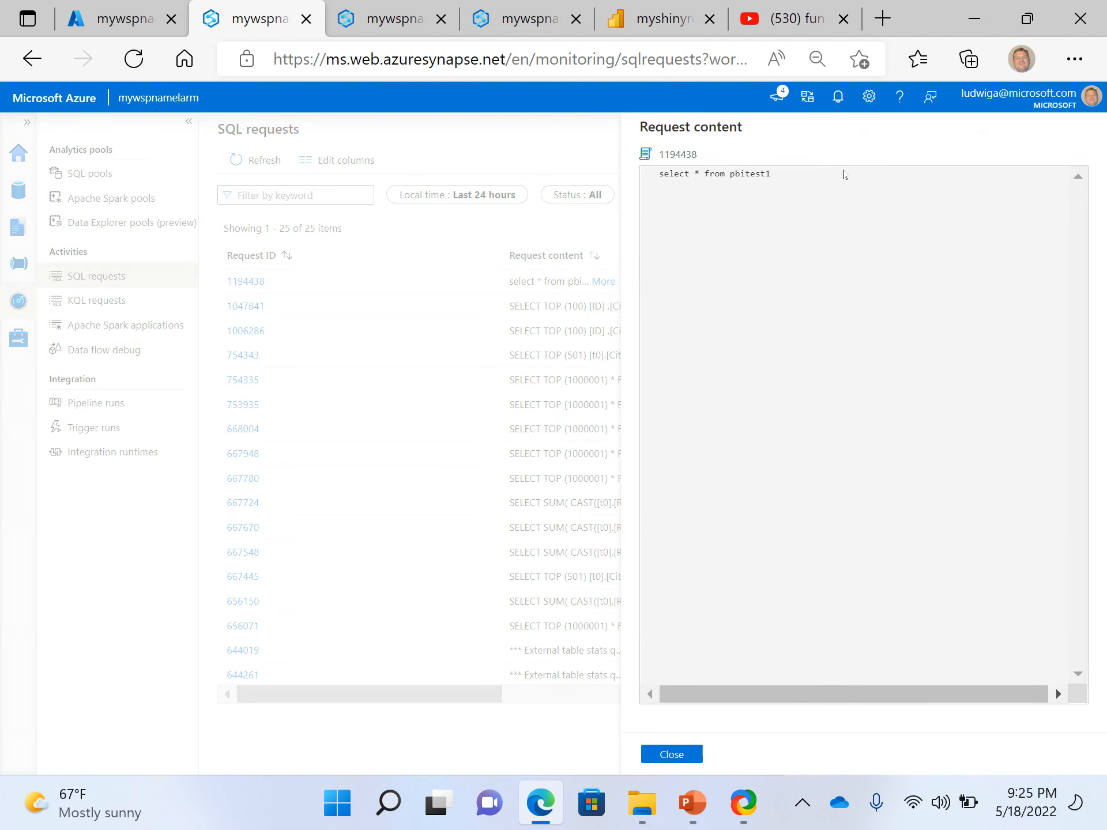
{"action": "left_click", "coordinate": [670, 755]}
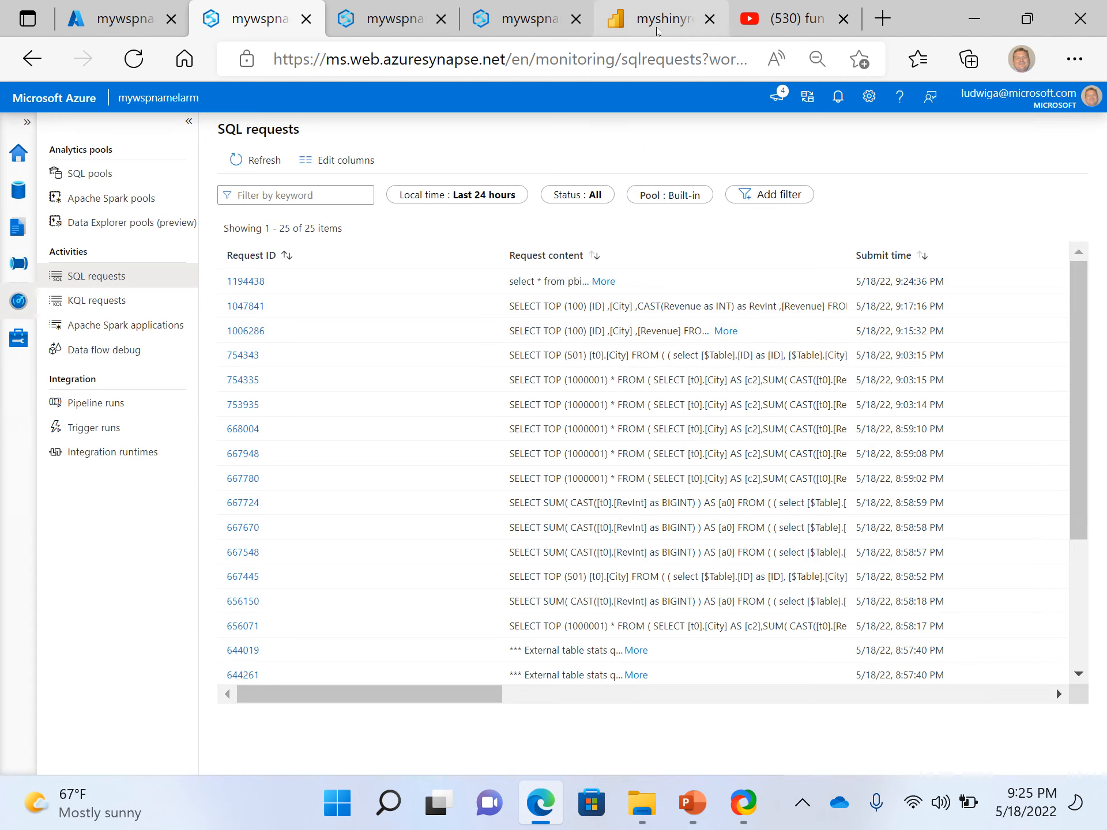
Go back to the Synapse Studio browser tab showing pbitest3456 and open the Power BI datasets list of PowerBIWorkspace5
{"action": "left_click", "coordinate": [663, 18]}
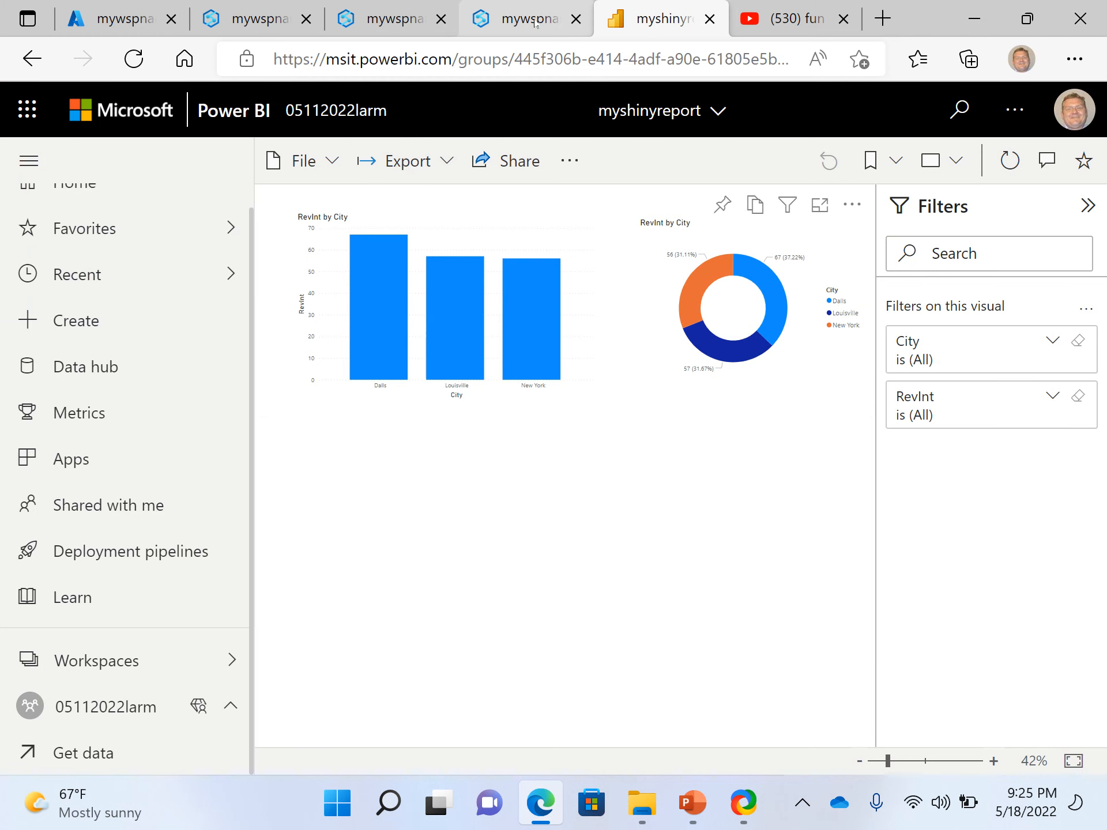
{"action": "left_click", "coordinate": [517, 17]}
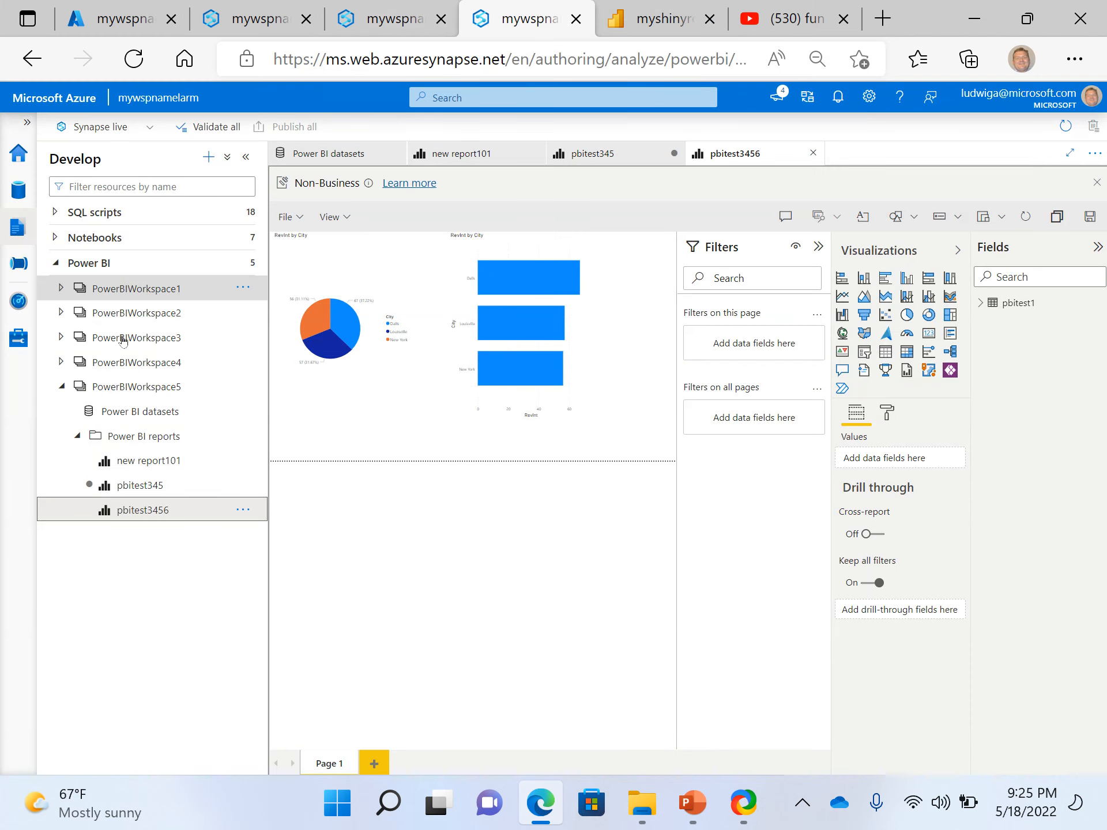
{"action": "left_click", "coordinate": [61, 387]}
{"action": "left_click", "coordinate": [61, 388]}
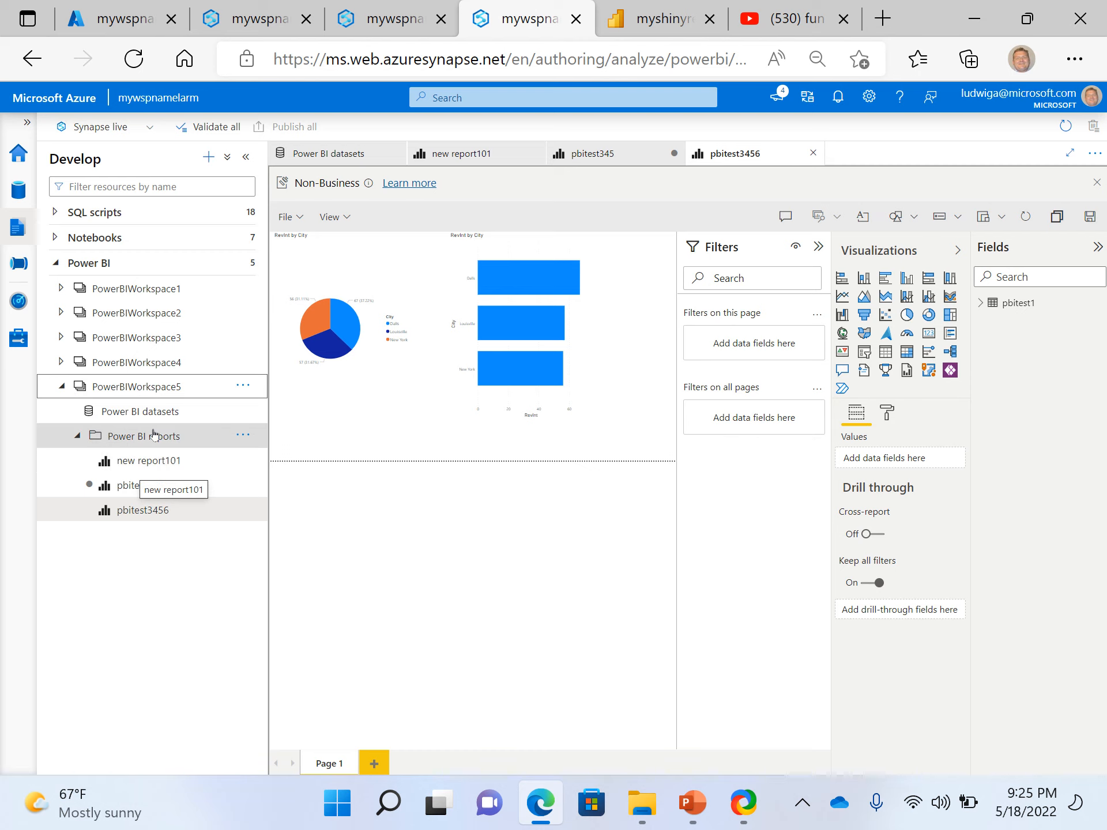
{"action": "left_click", "coordinate": [78, 436]}
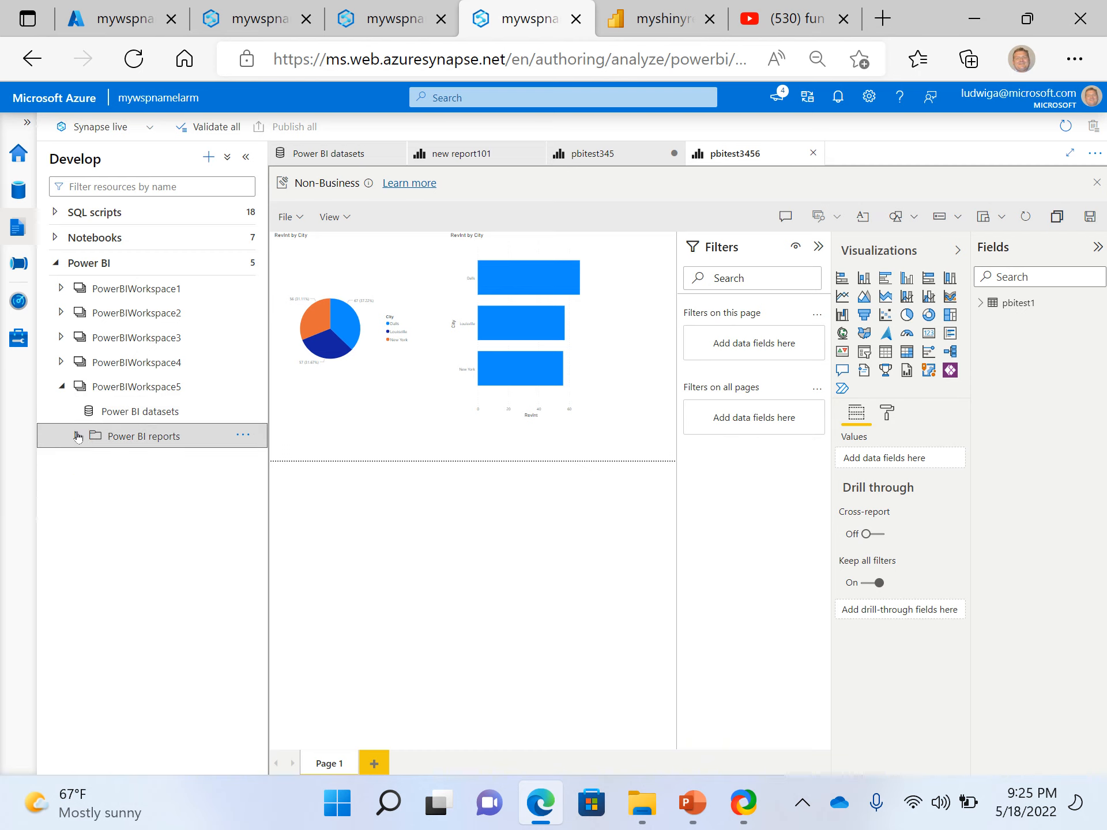
{"action": "left_click", "coordinate": [130, 412]}
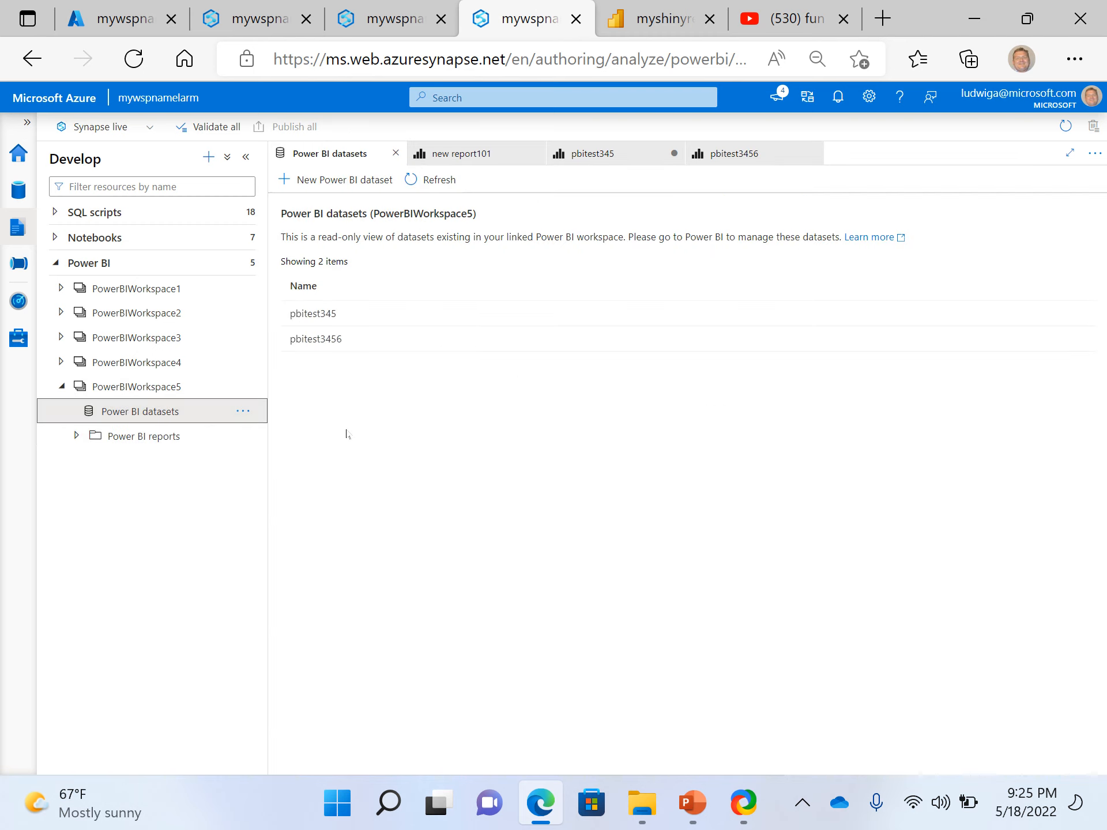
Start a new Power BI dataset and download the .pbids file for the Serverlessforpbi101 database
{"action": "left_click", "coordinate": [328, 187]}
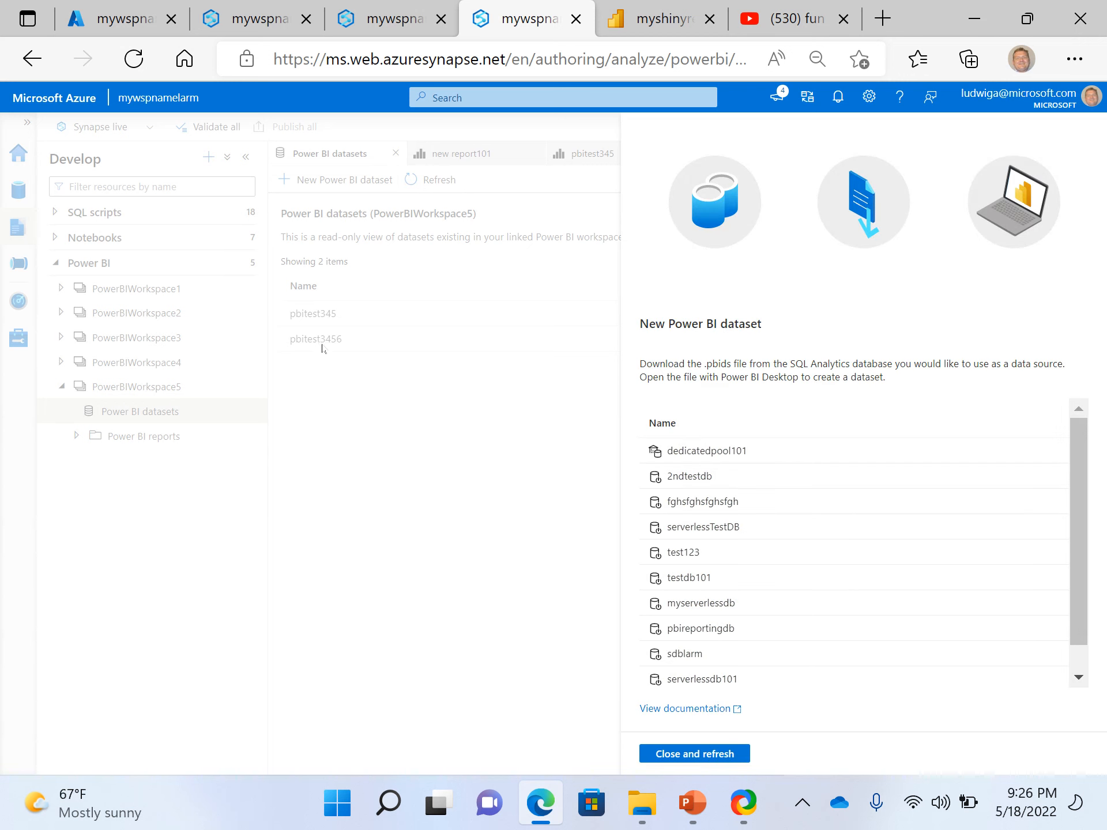
{"action": "scroll", "coordinate": [691, 551], "scroll_direction": "down", "scroll_amount": 1}
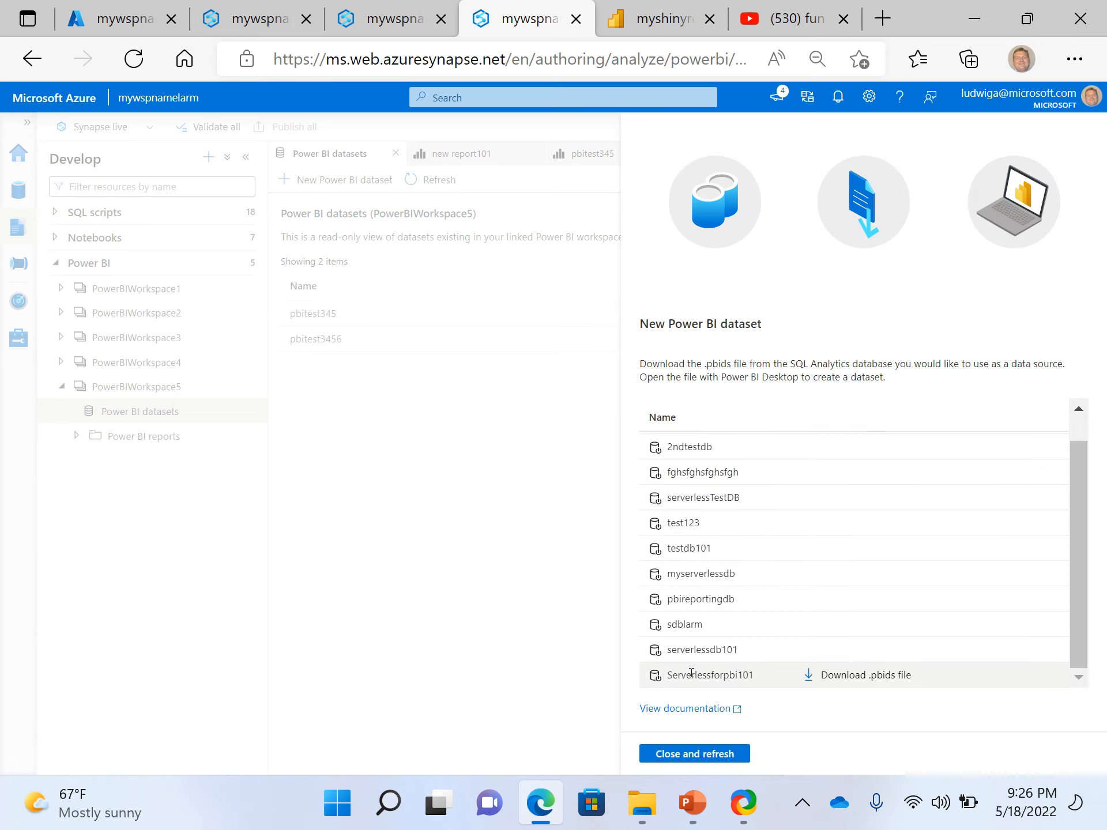
{"action": "left_click", "coordinate": [842, 680]}
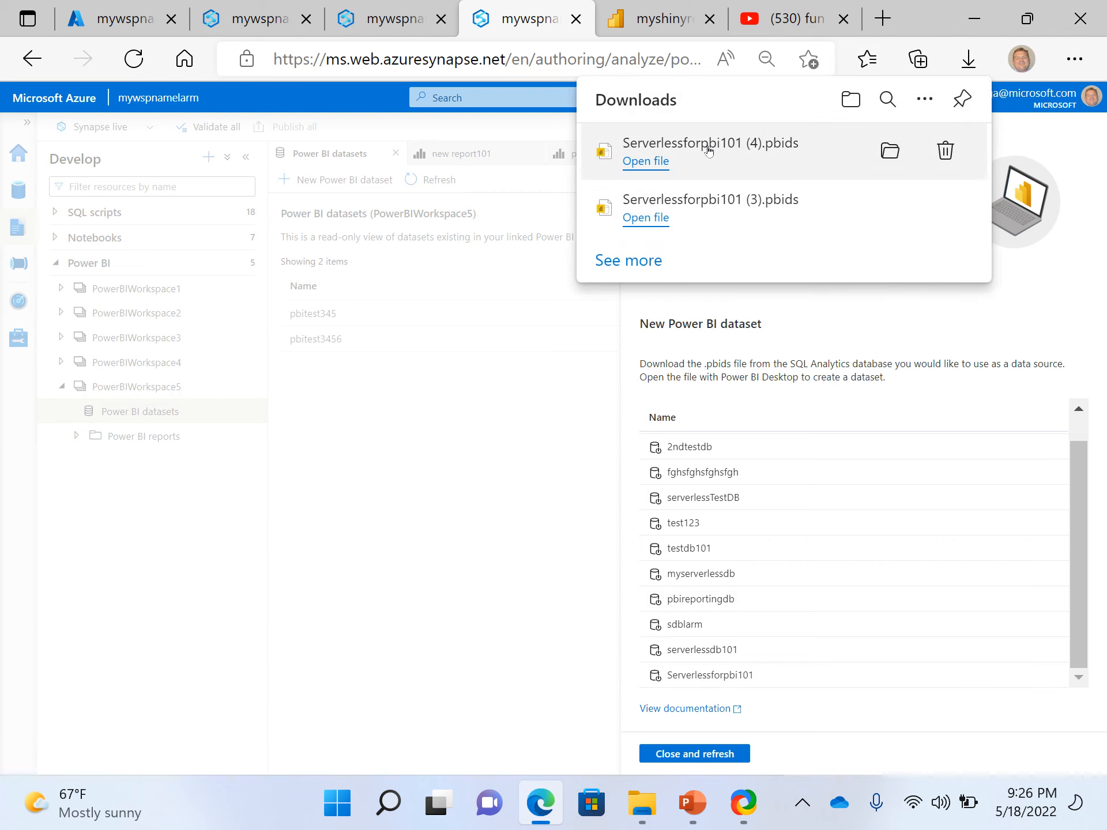
Open the newest downloaded Serverlessforpbi101 .pbids file in Power BI Desktop and load the pbitest1 view from the serverless endpoint
{"action": "left_click", "coordinate": [665, 162]}
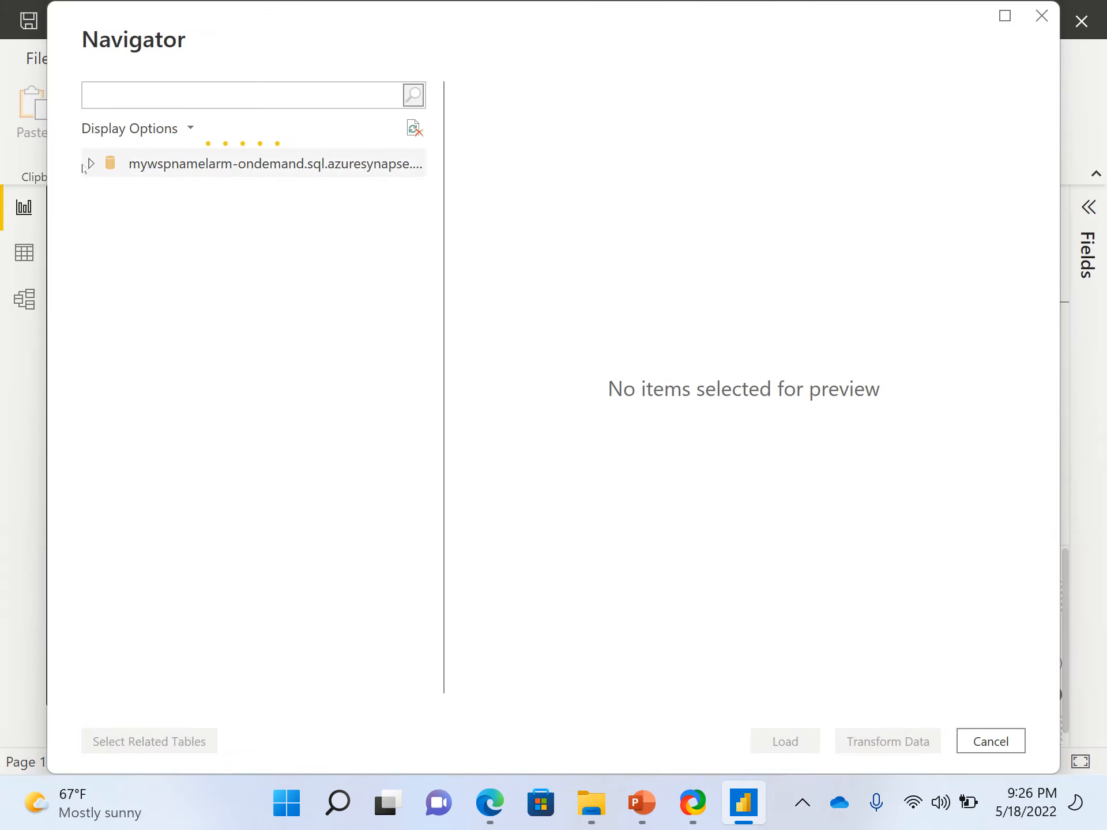
{"action": "left_click", "coordinate": [86, 166]}
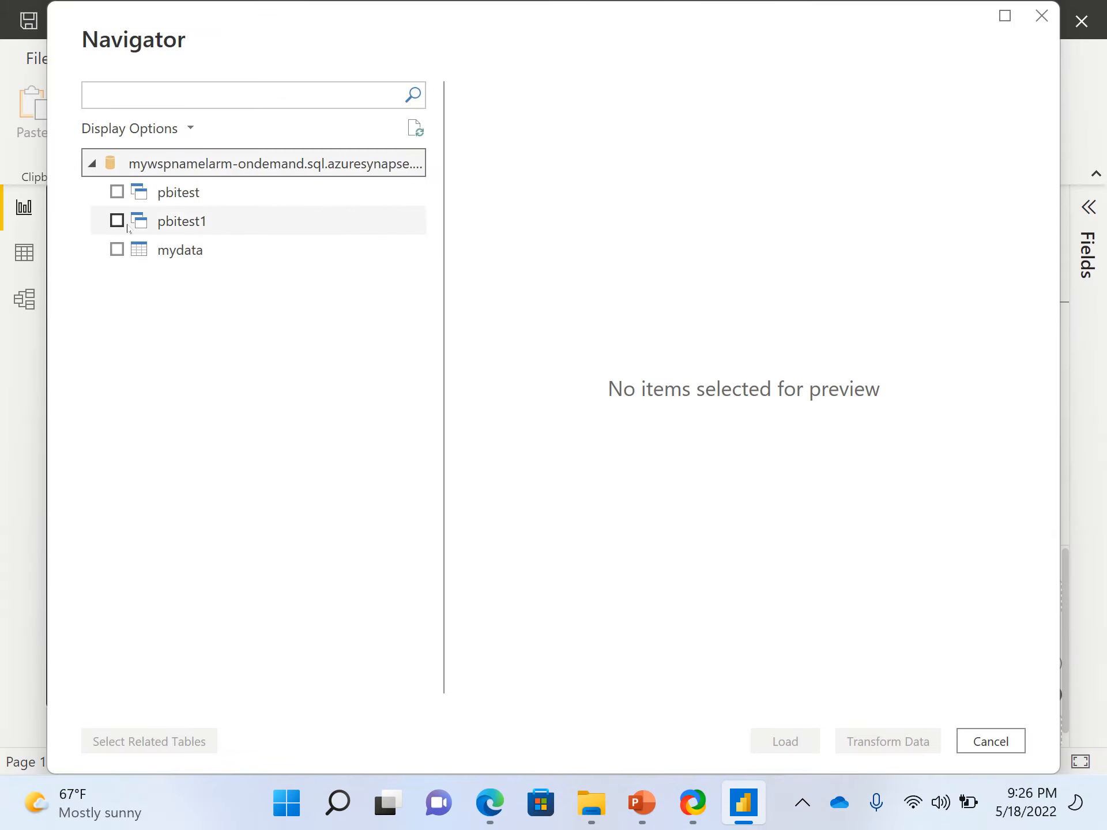
{"action": "left_click", "coordinate": [121, 230]}
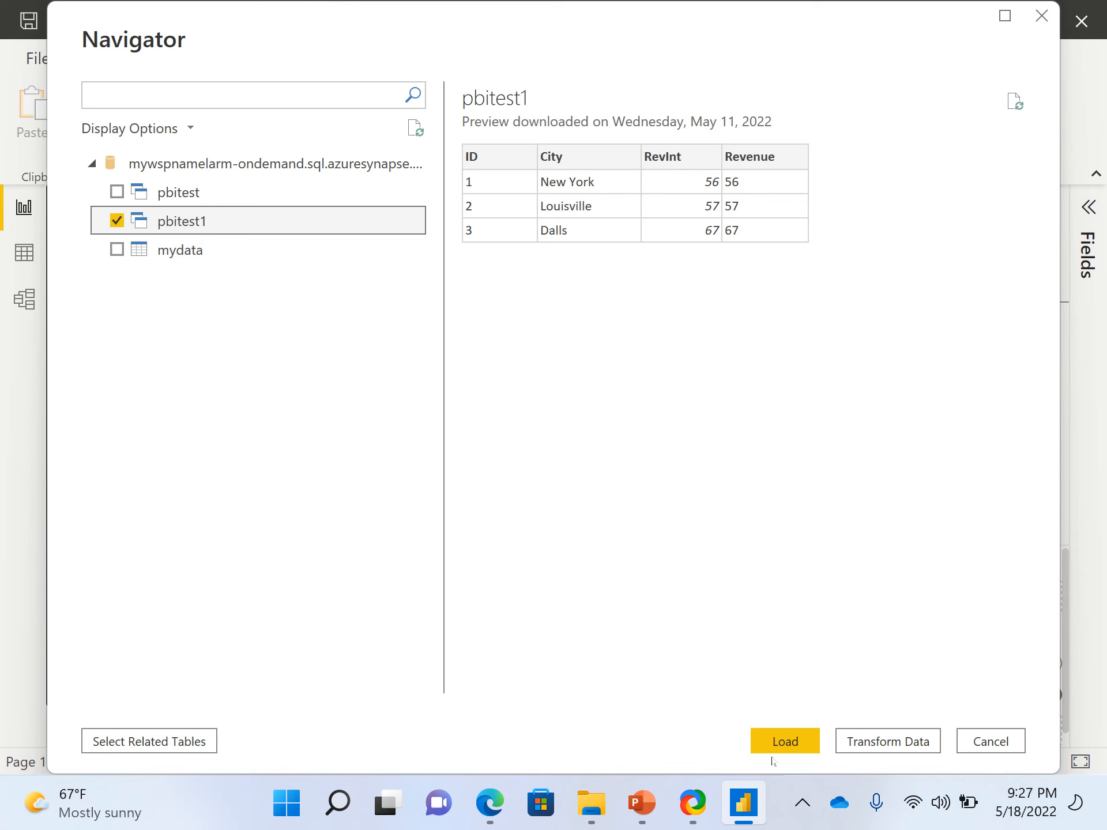
{"action": "left_click", "coordinate": [787, 741]}
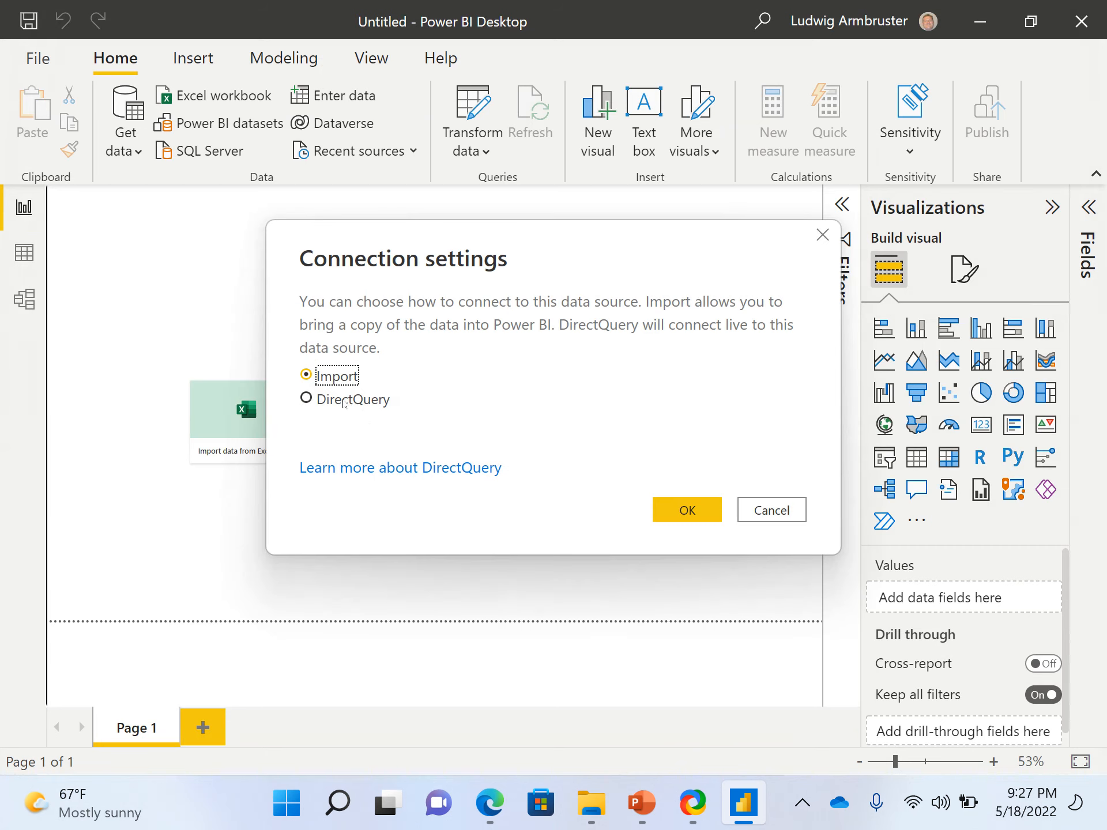
Set the data source connection to DirectQuery and confirm the connection settings
{"action": "left_click", "coordinate": [306, 397]}
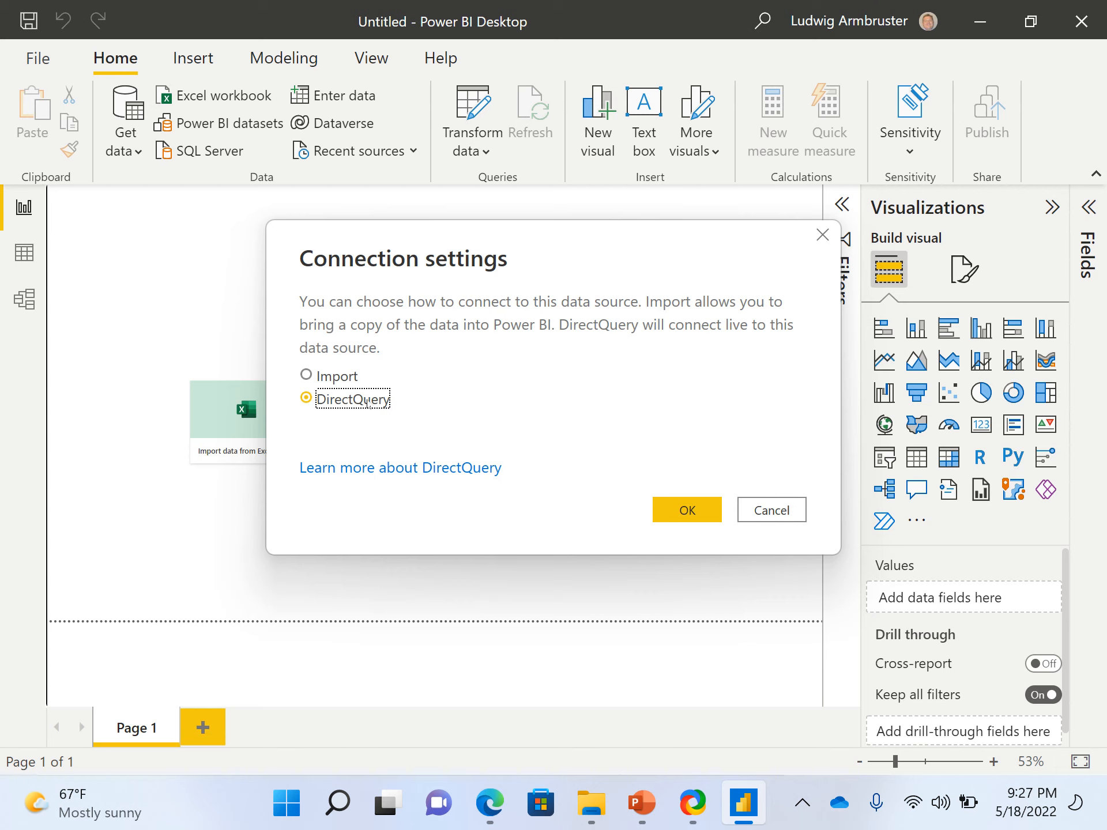
{"action": "mouse_move", "coordinate": [485, 805]}
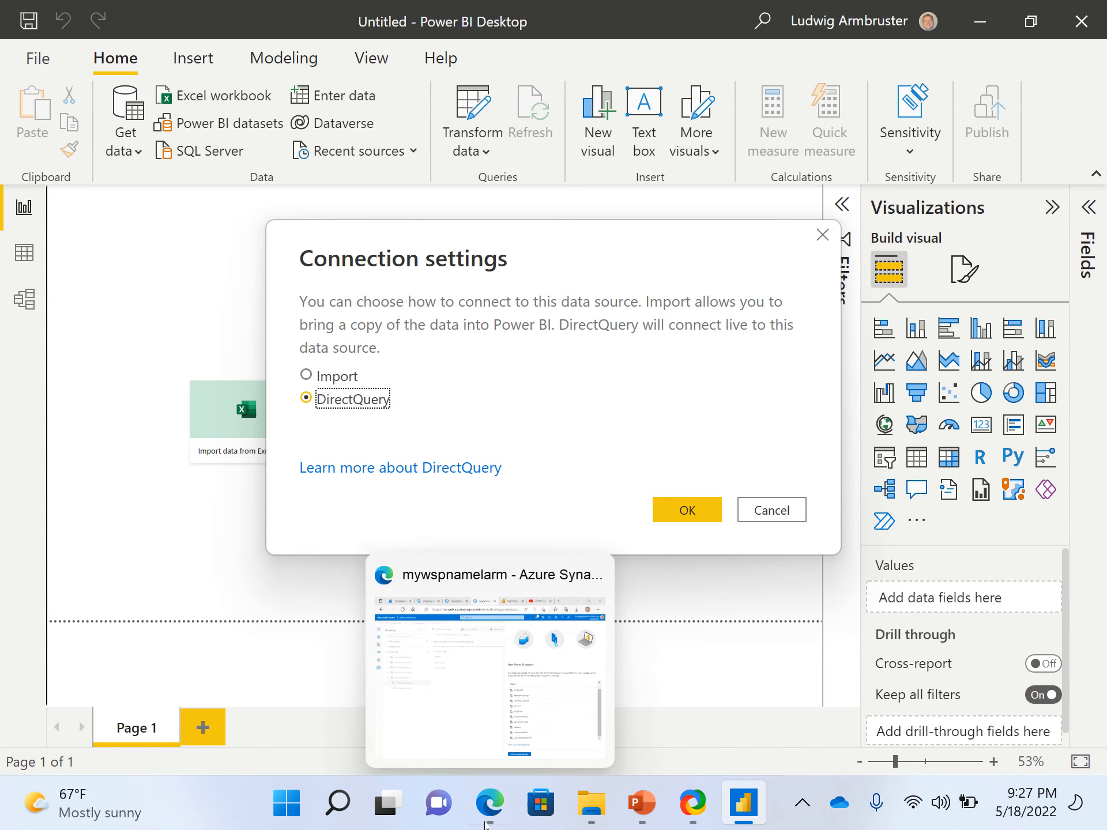
{"action": "left_click", "coordinate": [488, 650]}
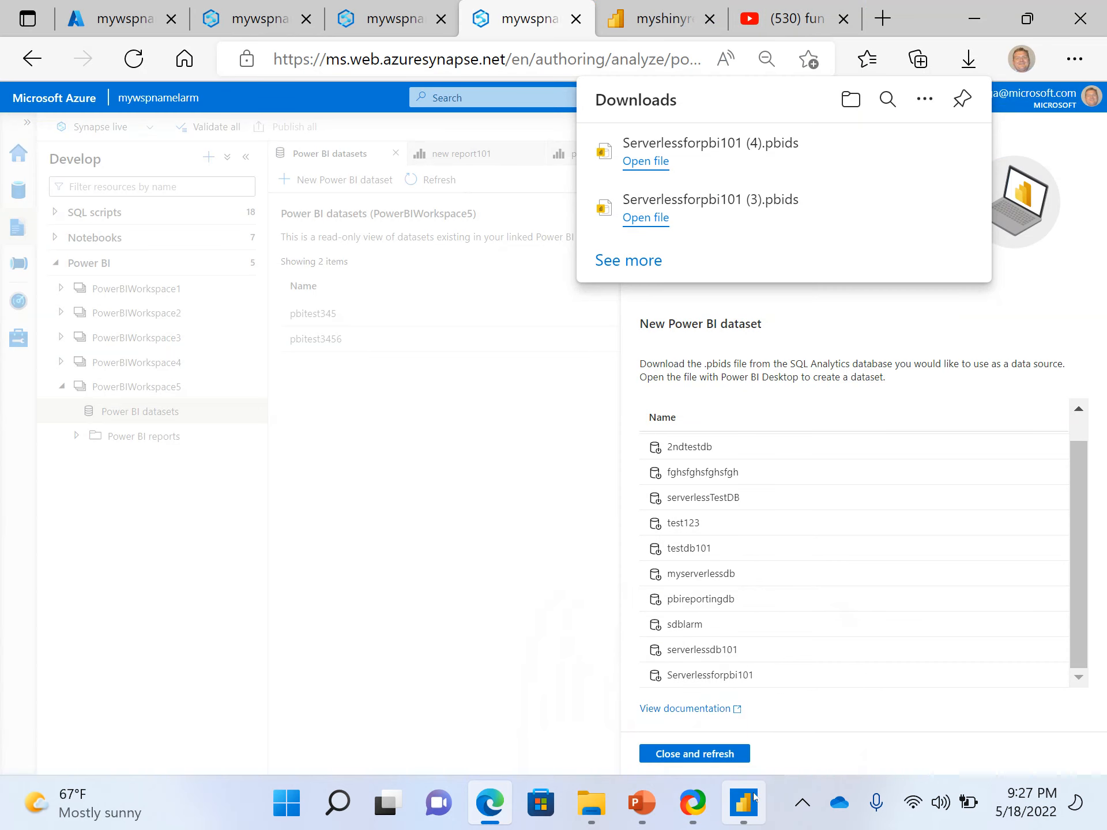
{"action": "left_click", "coordinate": [767, 679]}
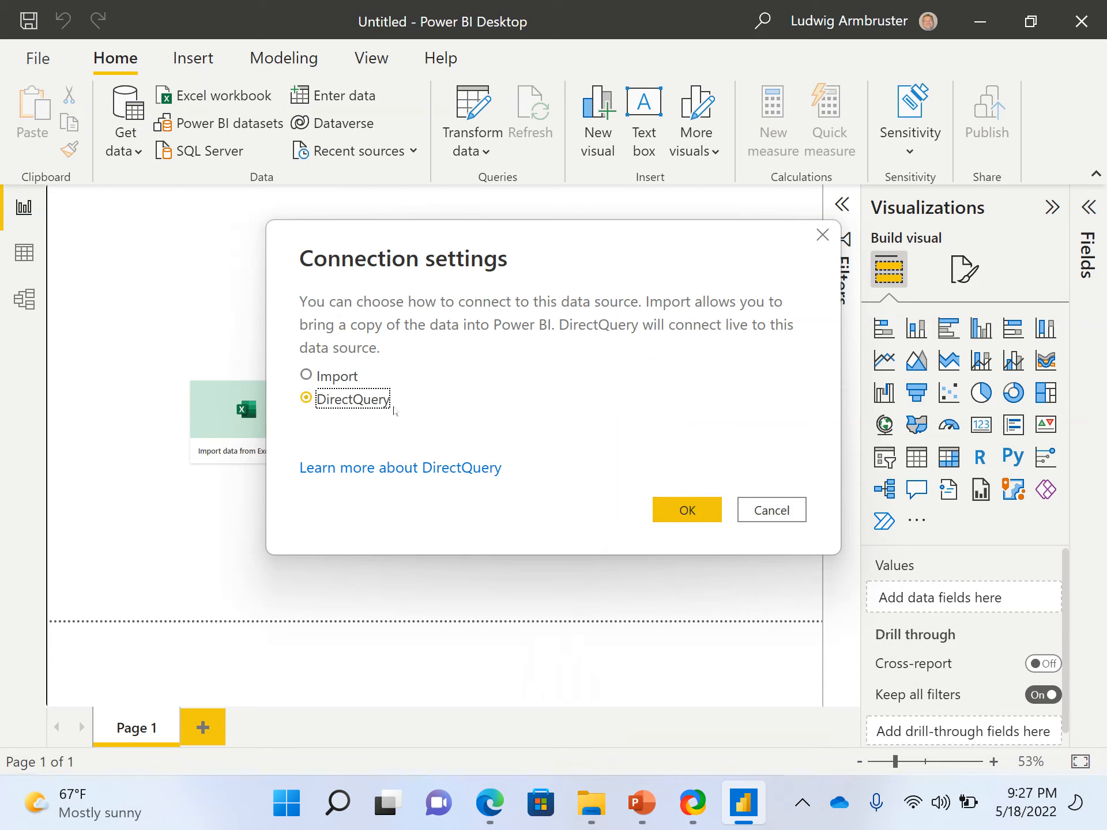
{"action": "left_click", "coordinate": [683, 510]}
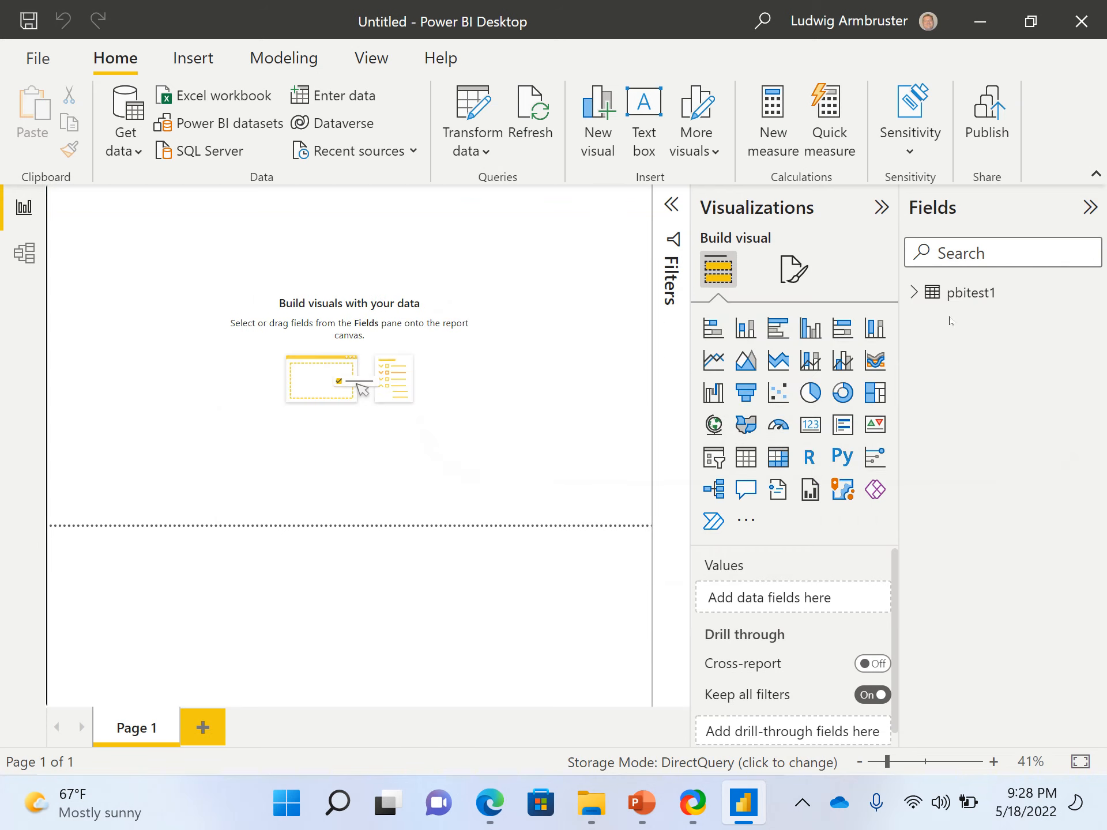
Build a clustered column chart of RevInt by City from pbitest1, and resize it near the page's upper-left corner
{"action": "left_click", "coordinate": [916, 292]}
{"action": "left_click_drag", "start_coordinate": [973, 407], "coordinate": [424, 366]}
{"action": "left_click", "coordinate": [977, 319]}
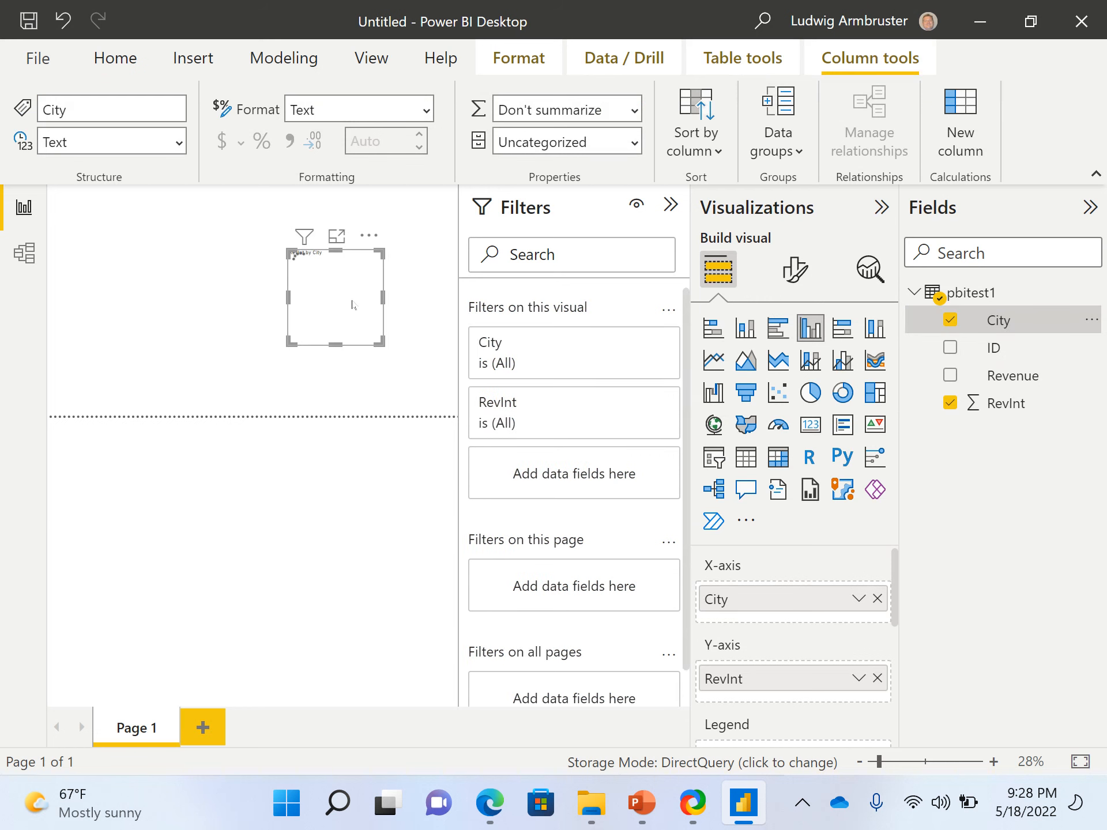
{"action": "left_click_drag", "start_coordinate": [286, 294], "coordinate": [121, 293]}
{"action": "left_click_drag", "start_coordinate": [224, 255], "coordinate": [172, 227]}
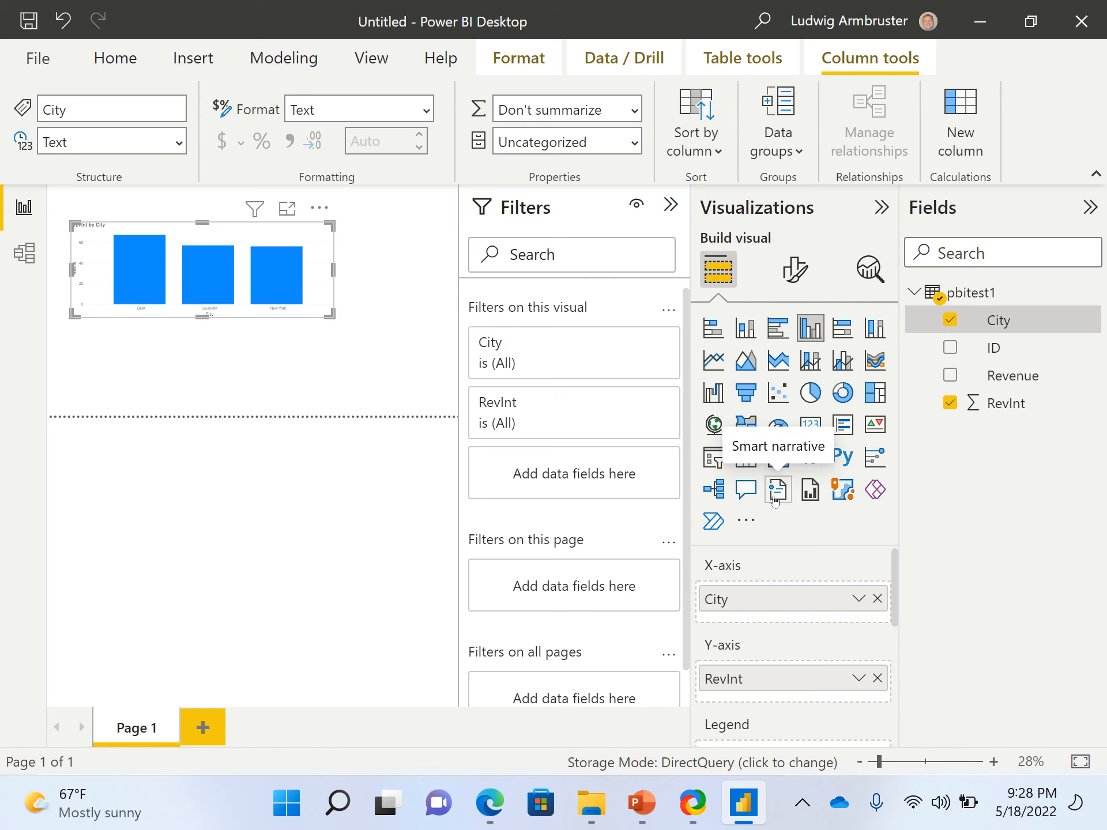
{"action": "left_click", "coordinate": [744, 520]}
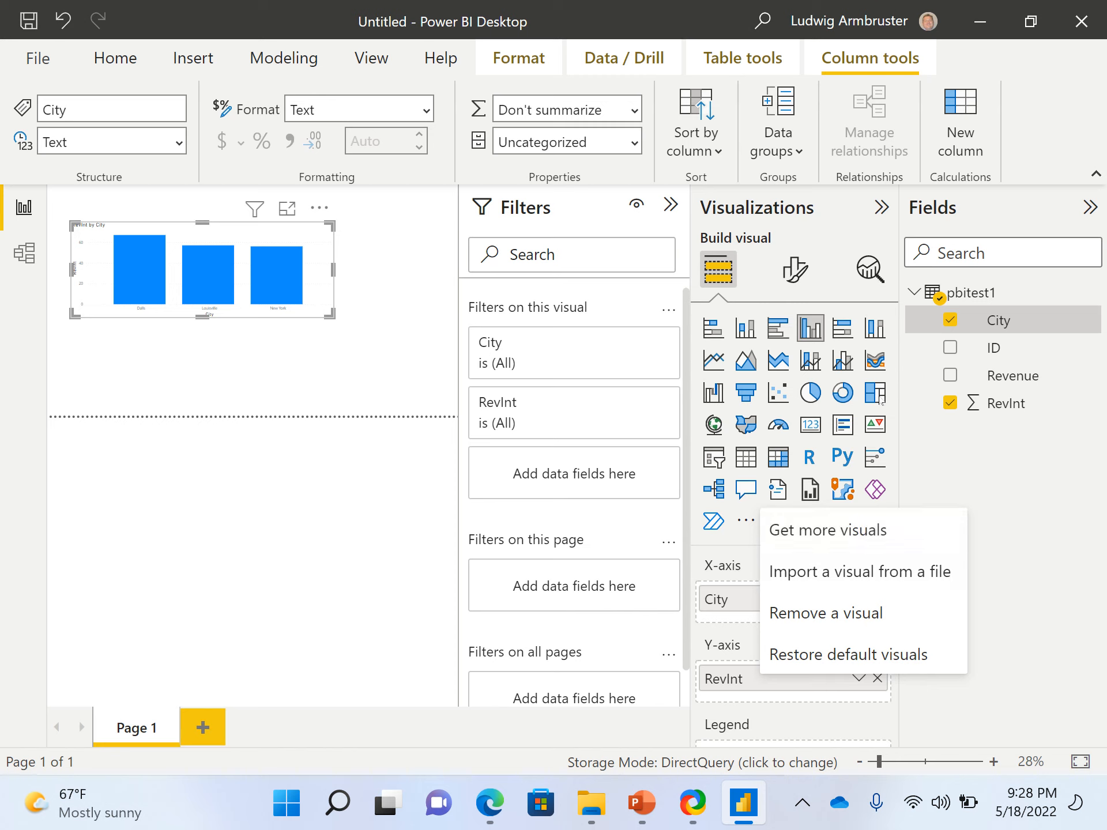
{"action": "left_click", "coordinate": [989, 485]}
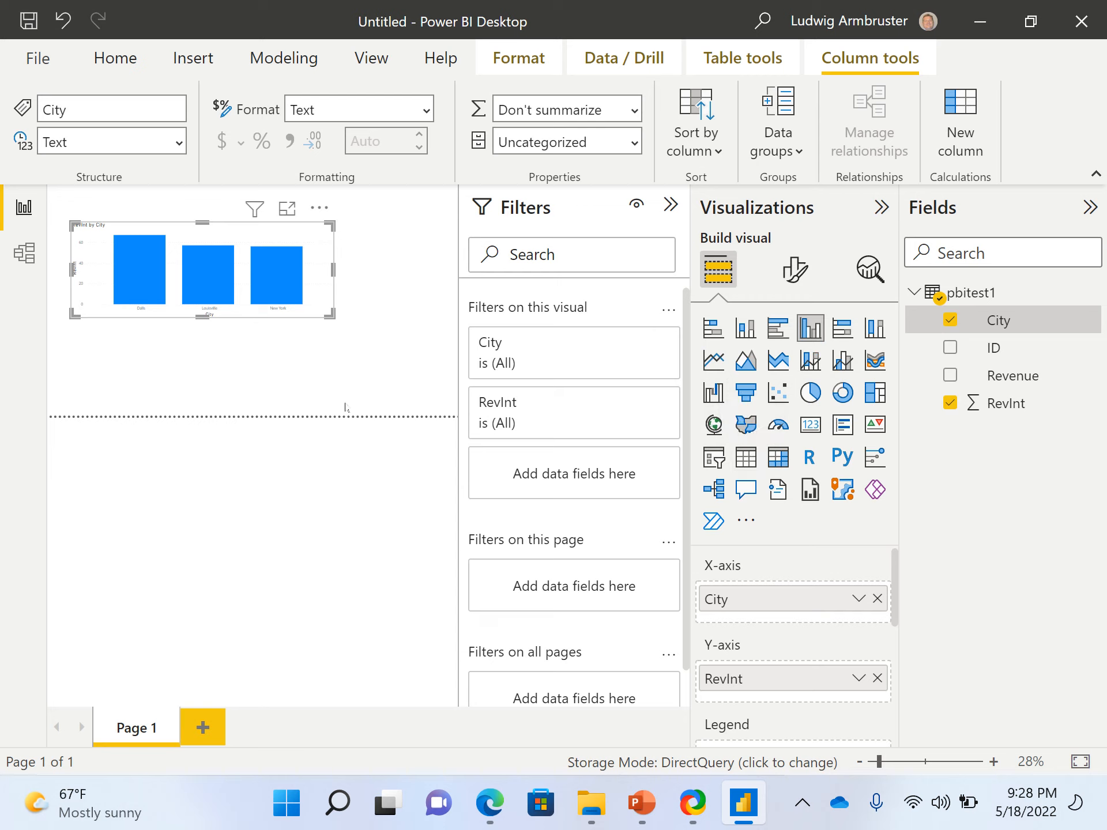
{"action": "left_click_drag", "start_coordinate": [326, 315], "coordinate": [252, 307]}
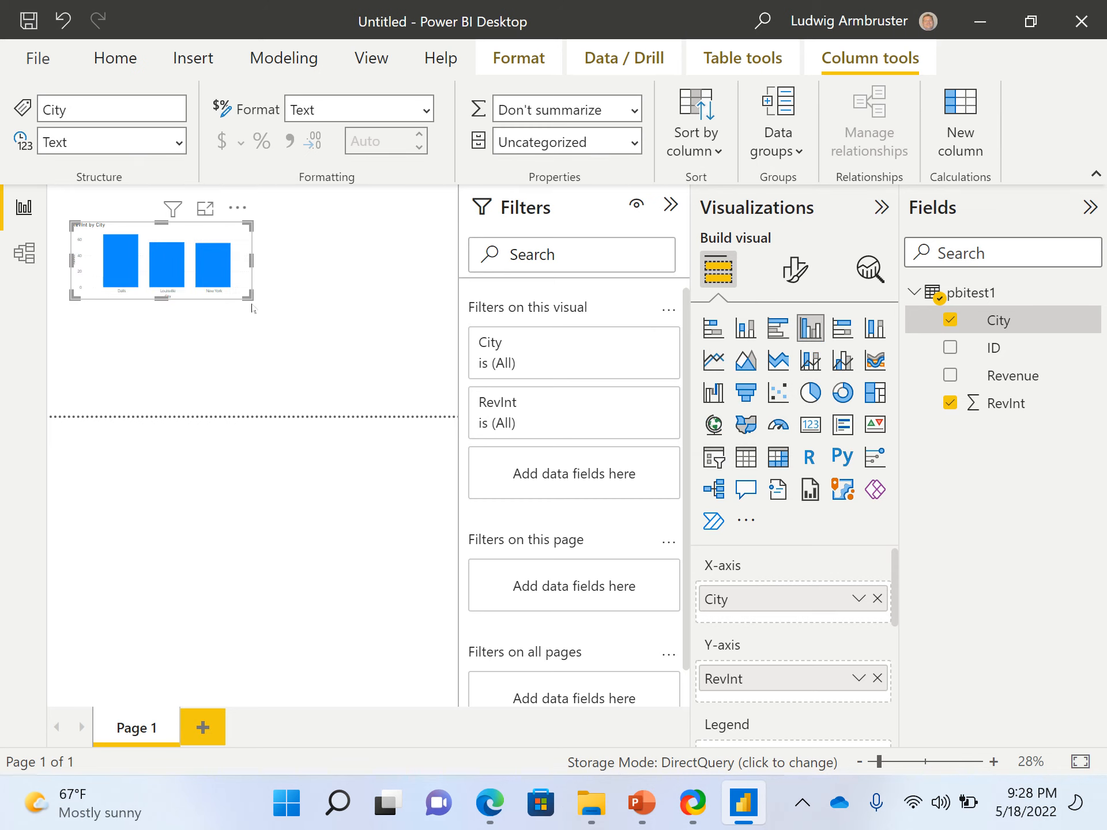
Duplicate the column chart, place the copy to the right of the original and convert it to a slicer
{"action": "left_click", "coordinate": [245, 316]}
{"action": "key", "text": "ctrl+v"}
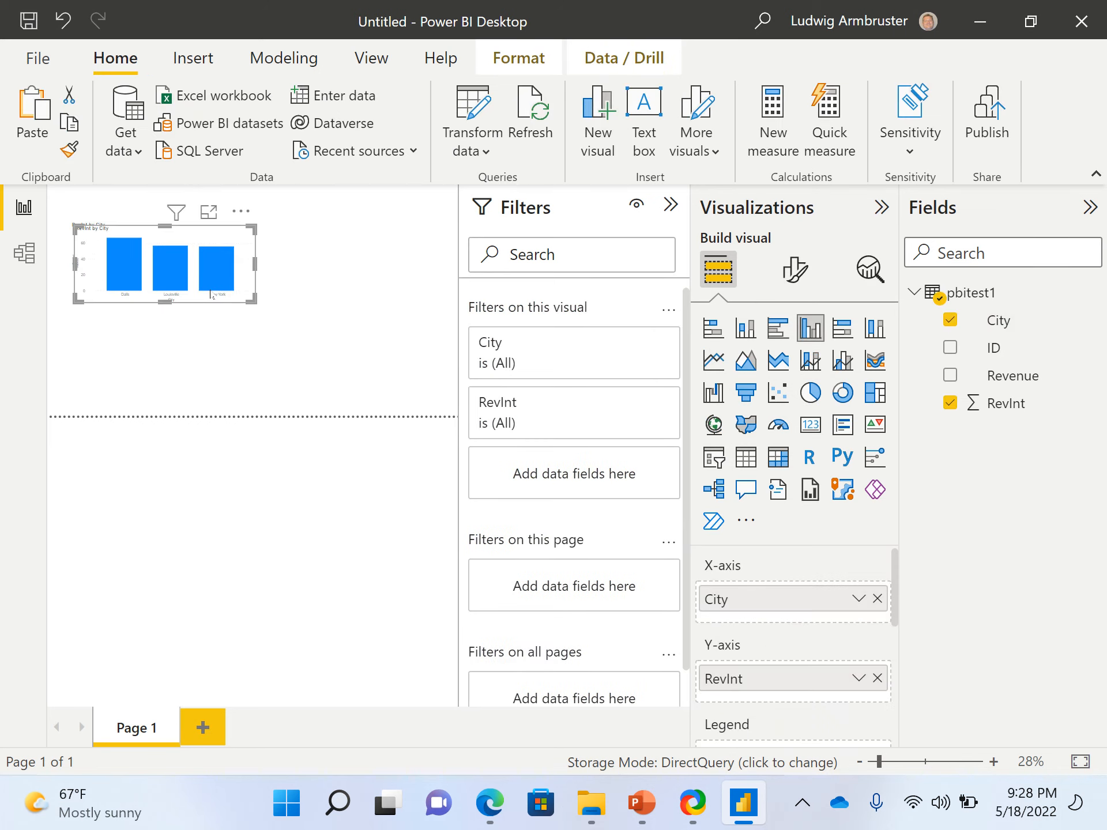
{"action": "left_click_drag", "start_coordinate": [236, 290], "coordinate": [429, 290]}
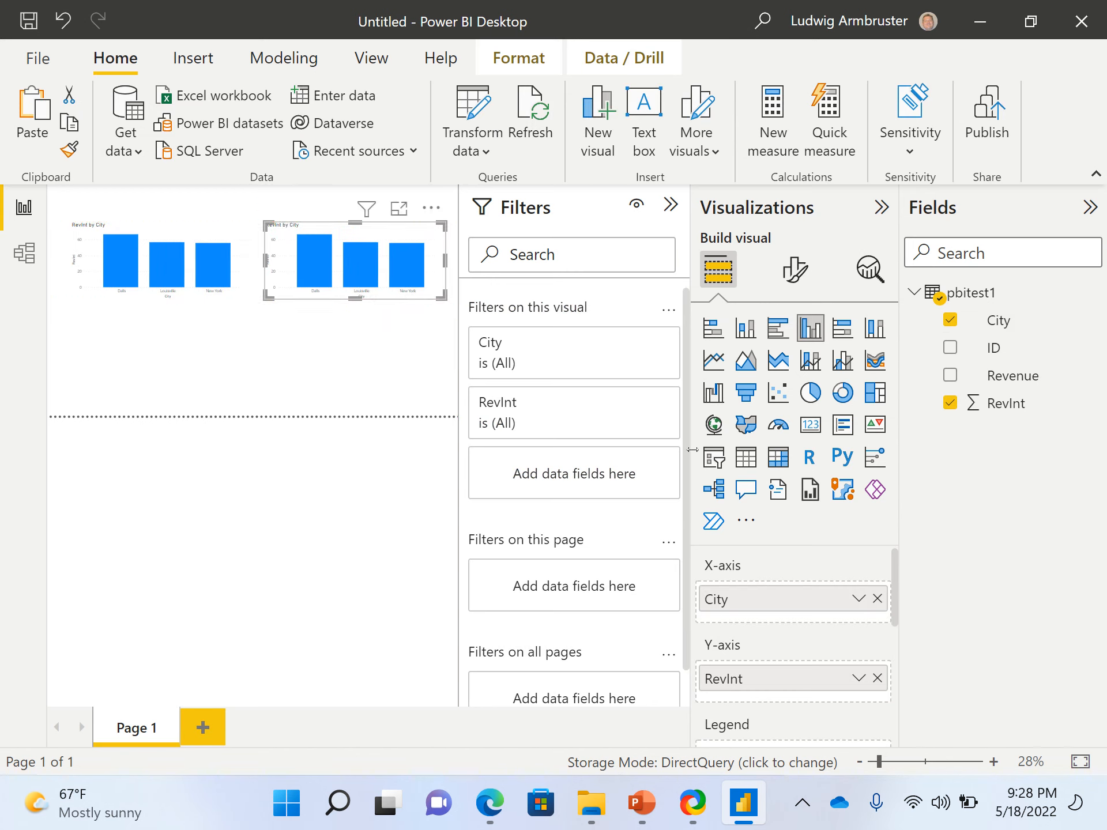
{"action": "left_click", "coordinate": [714, 457]}
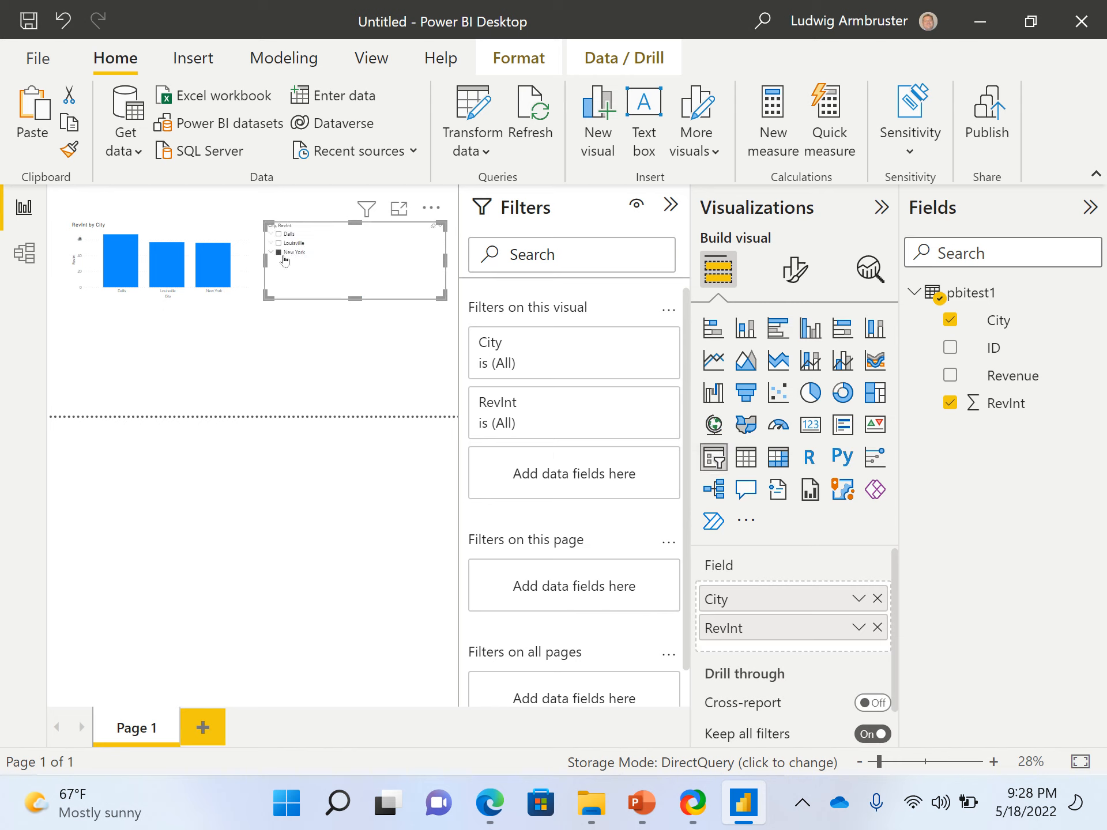
Try the slicer with New York and Louisville, clear its selection and narrow the slicer from its left edge
{"action": "left_click", "coordinate": [279, 243]}
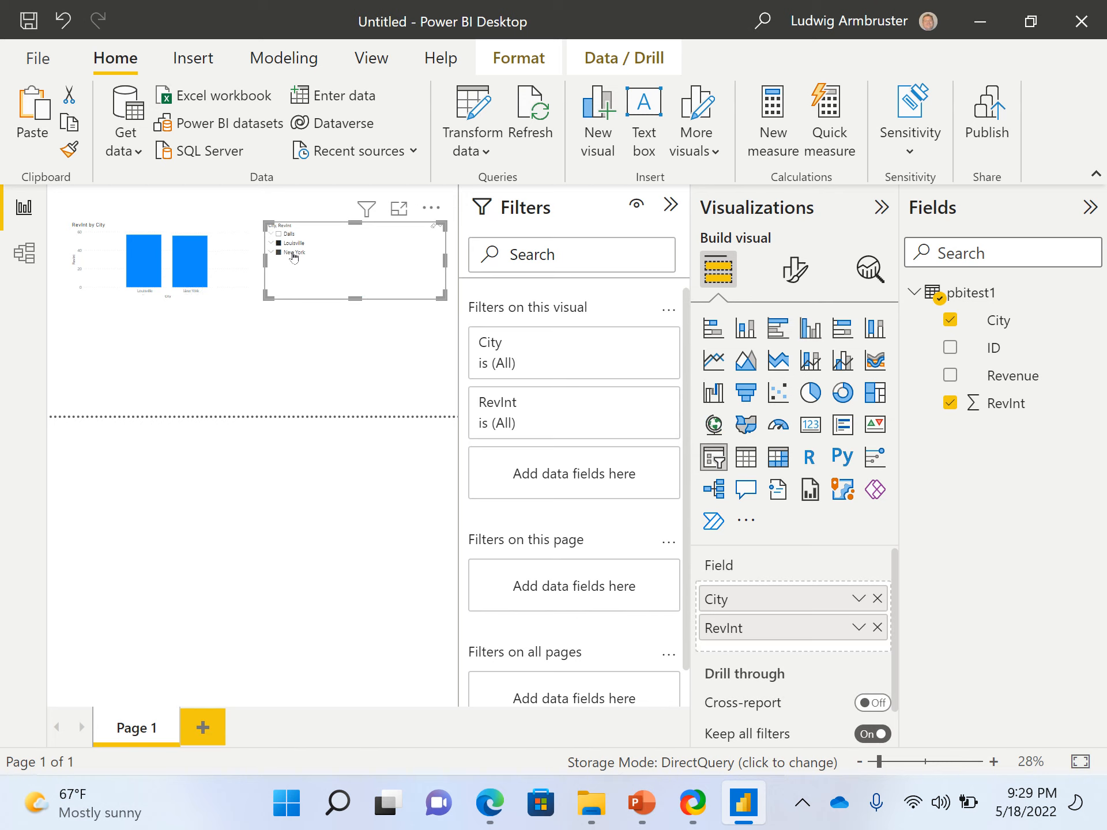
{"action": "left_click", "coordinate": [294, 253]}
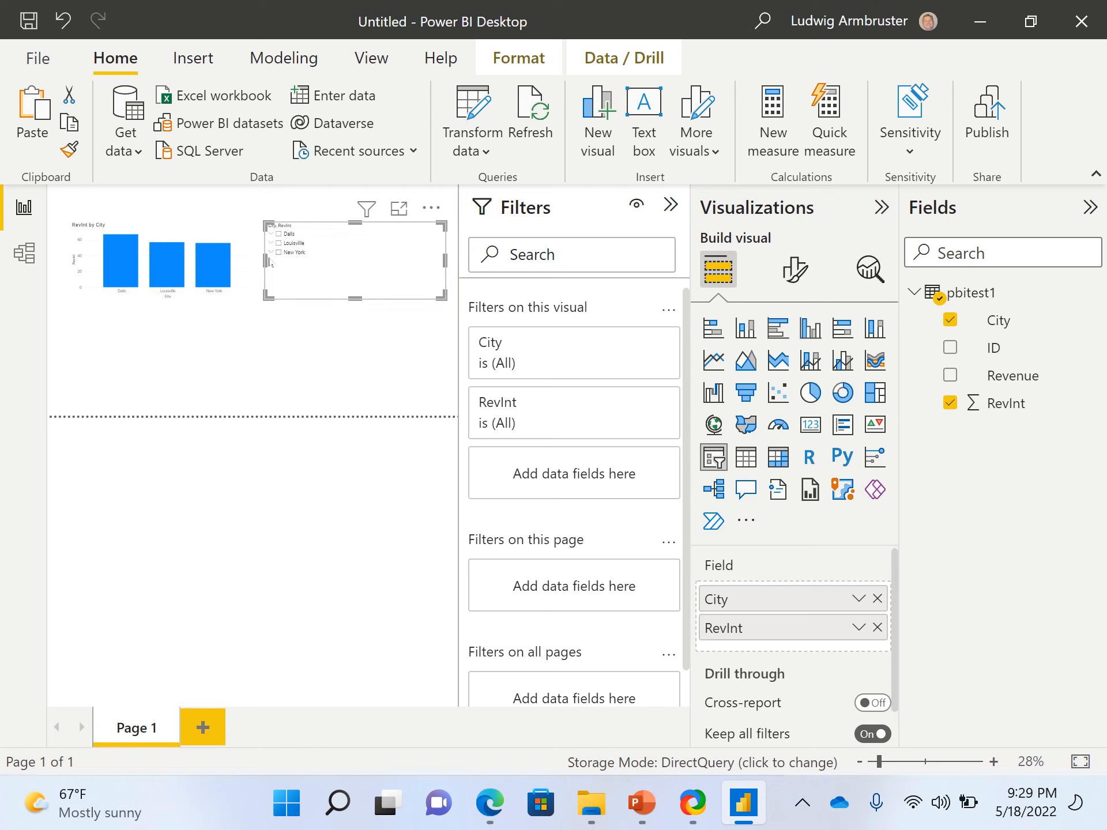
{"action": "left_click_drag", "start_coordinate": [264, 260], "coordinate": [395, 283]}
{"action": "left_click", "coordinate": [370, 337]}
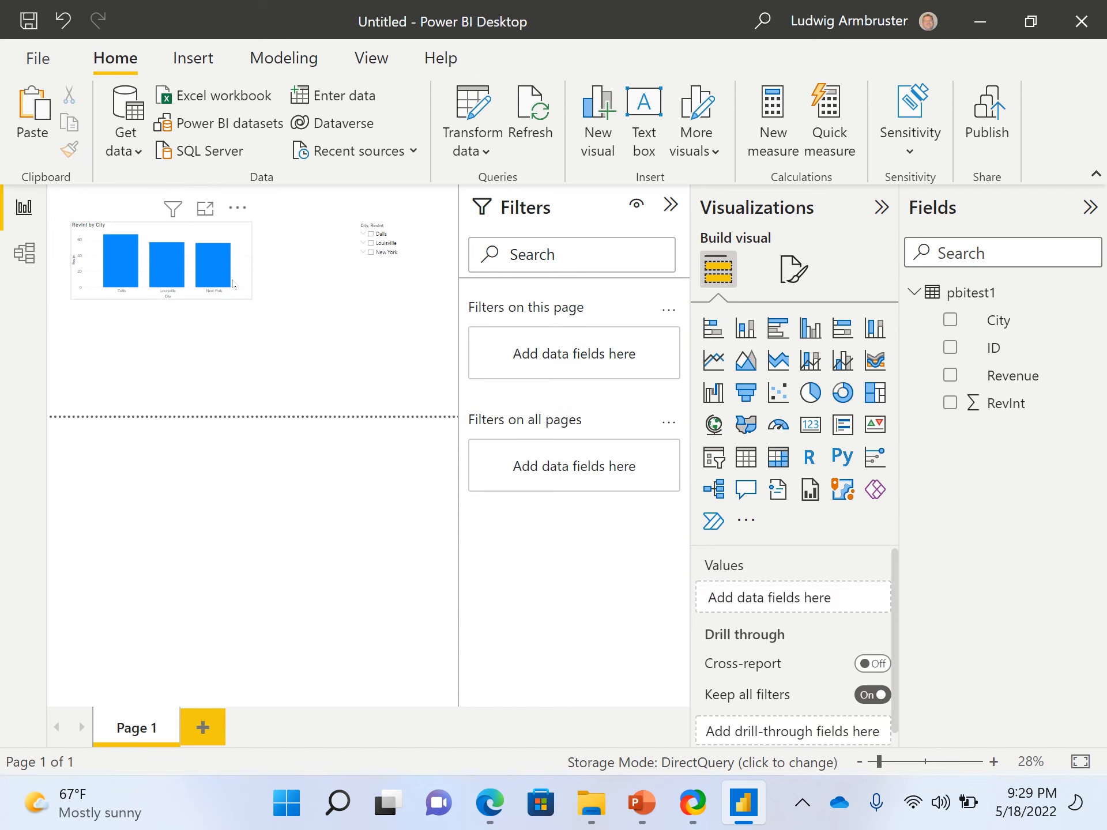
Duplicate the column chart again, place the copy below the slicer and original chart, and convert it to a pie chart
{"action": "left_click", "coordinate": [233, 280]}
{"action": "left_click", "coordinate": [329, 341]}
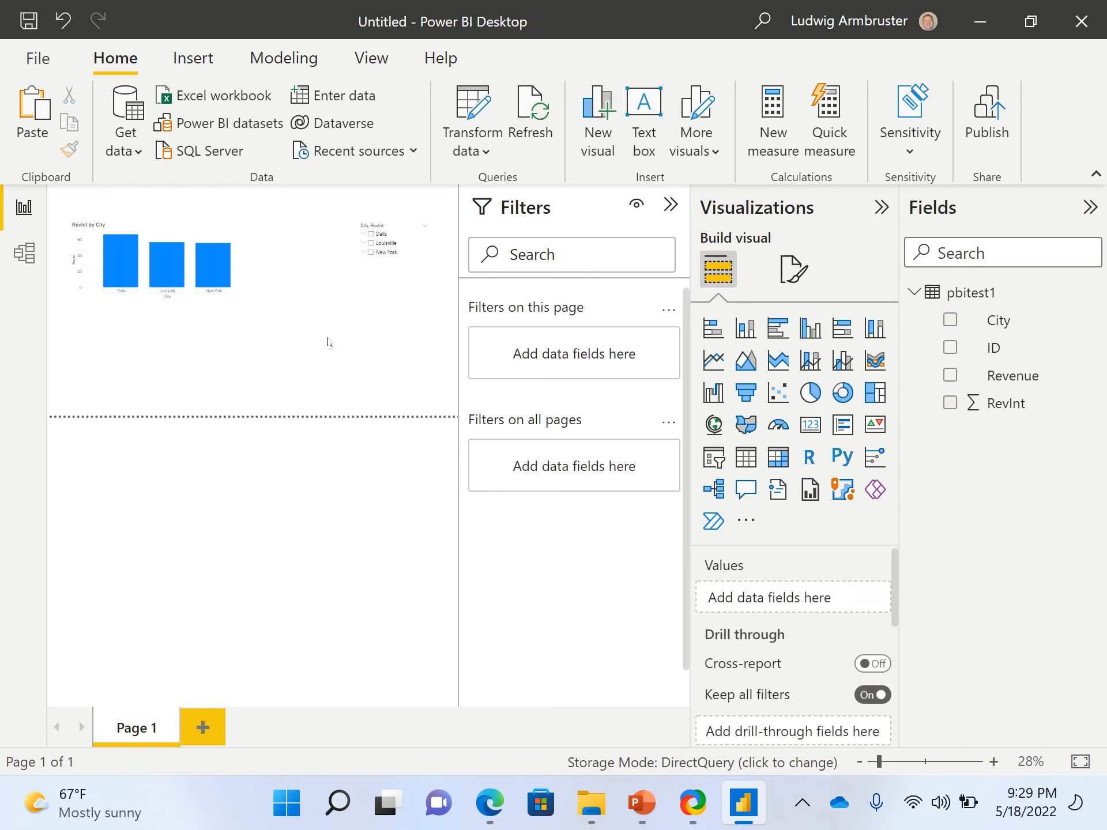
{"action": "key", "text": "ctrl+v"}
{"action": "left_click_drag", "start_coordinate": [232, 290], "coordinate": [363, 378]}
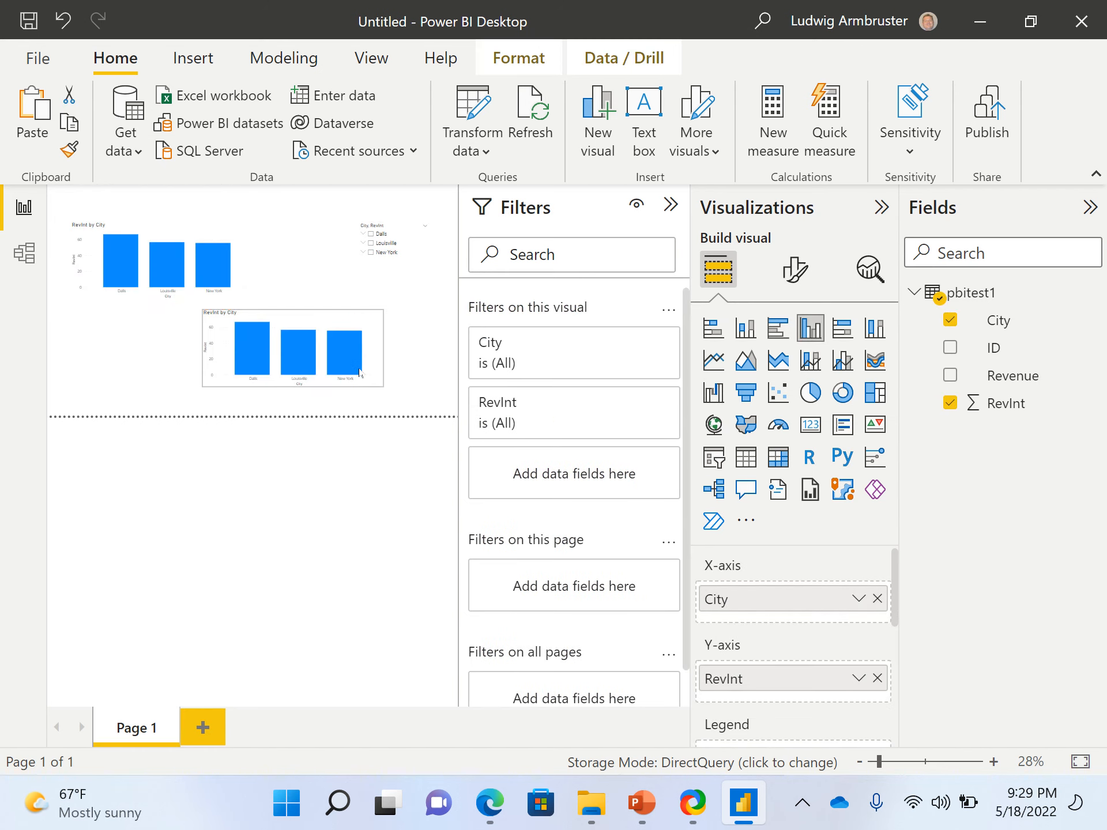
{"action": "mouse_move", "coordinate": [299, 344]}
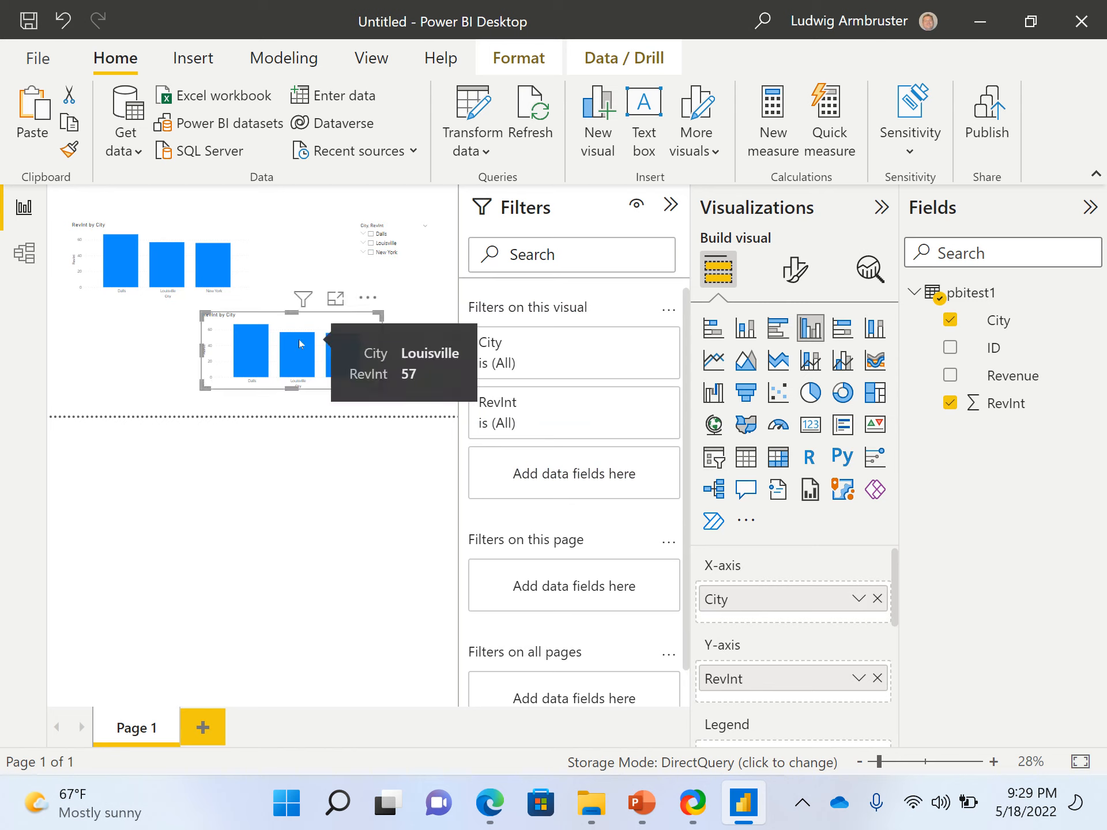
{"action": "left_click", "coordinate": [810, 393]}
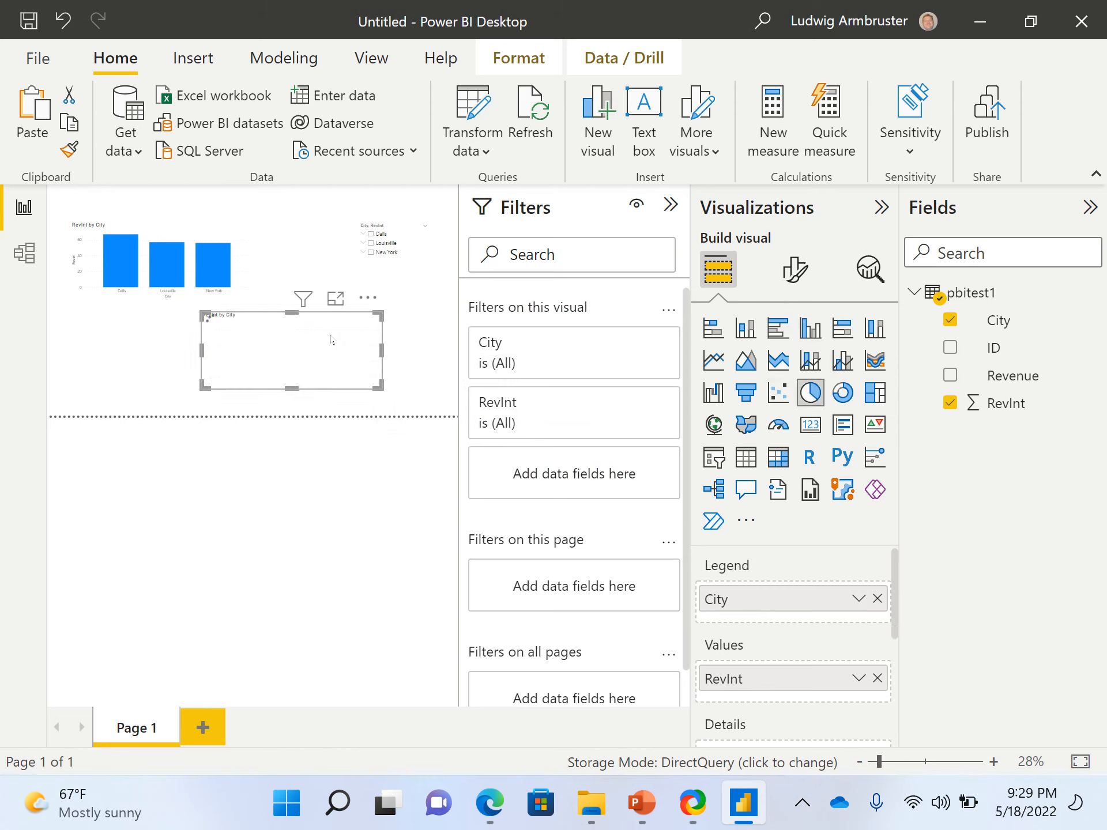
{"action": "left_click", "coordinate": [320, 219]}
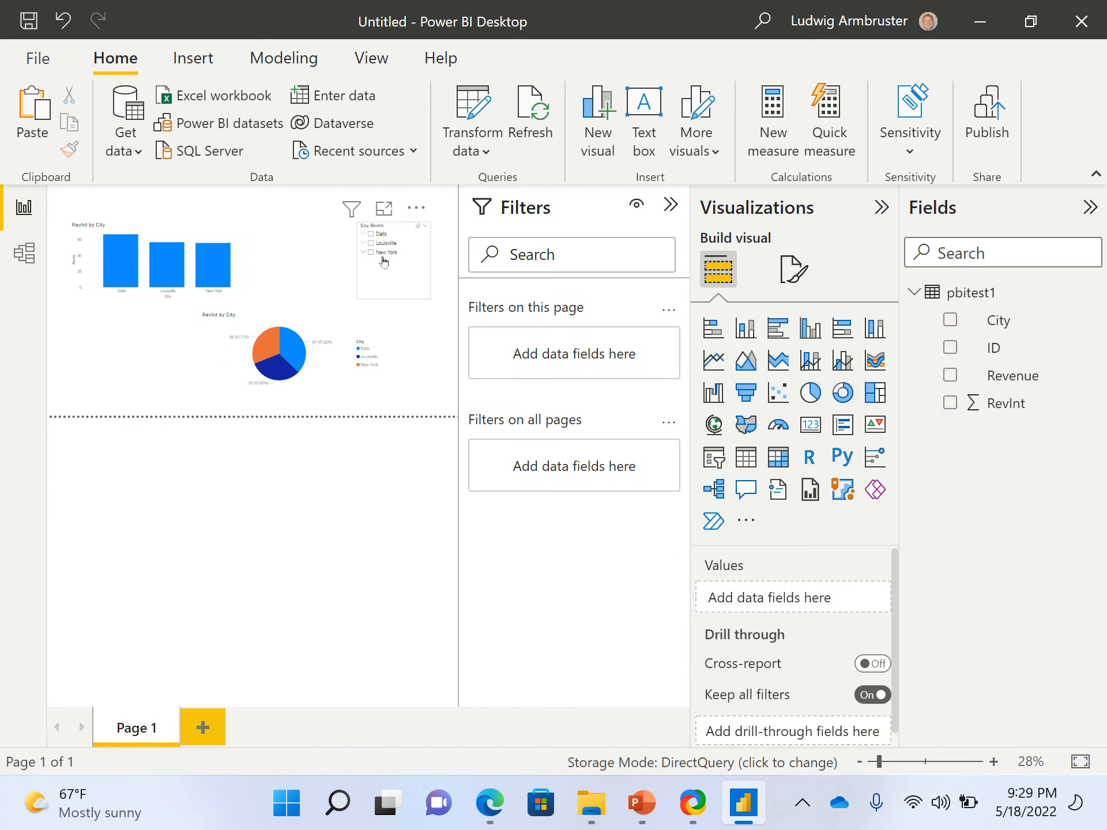
Filter both charts to New York and Louisville with the slicer
{"action": "left_click", "coordinate": [383, 252]}
{"action": "left_click", "coordinate": [386, 244], "text": "ctrl"}
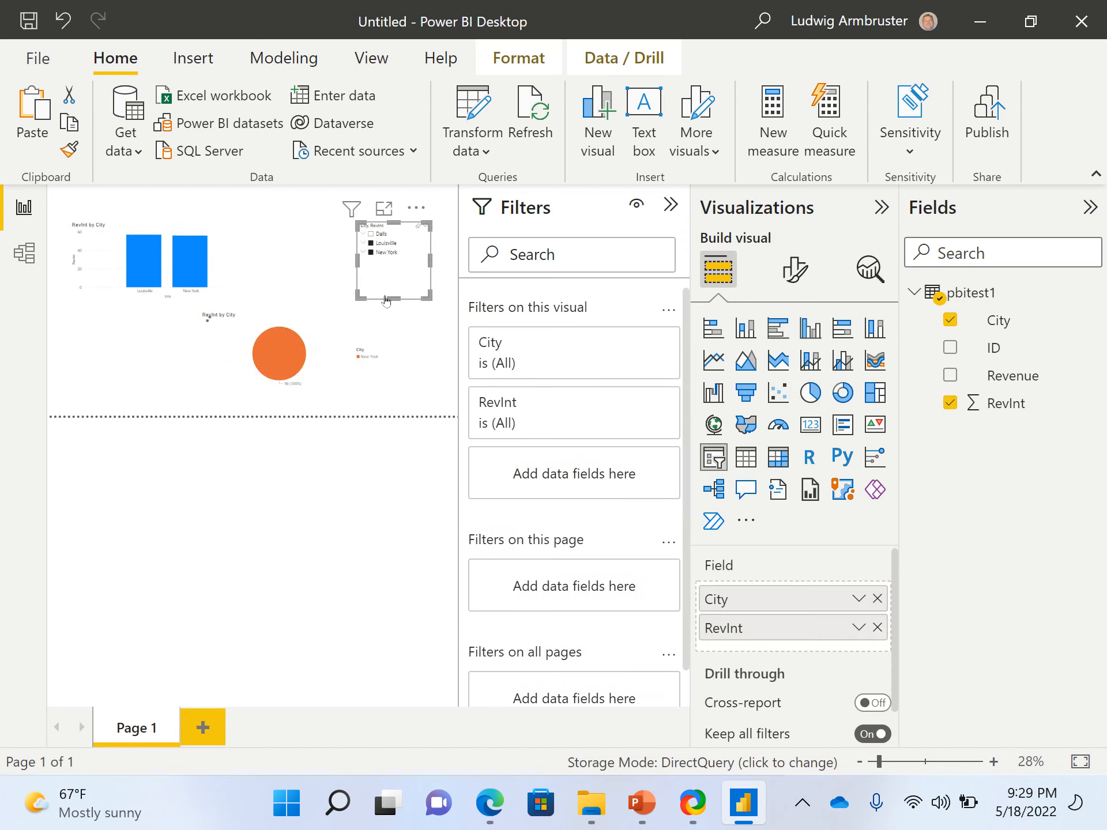
{"action": "left_click", "coordinate": [172, 361]}
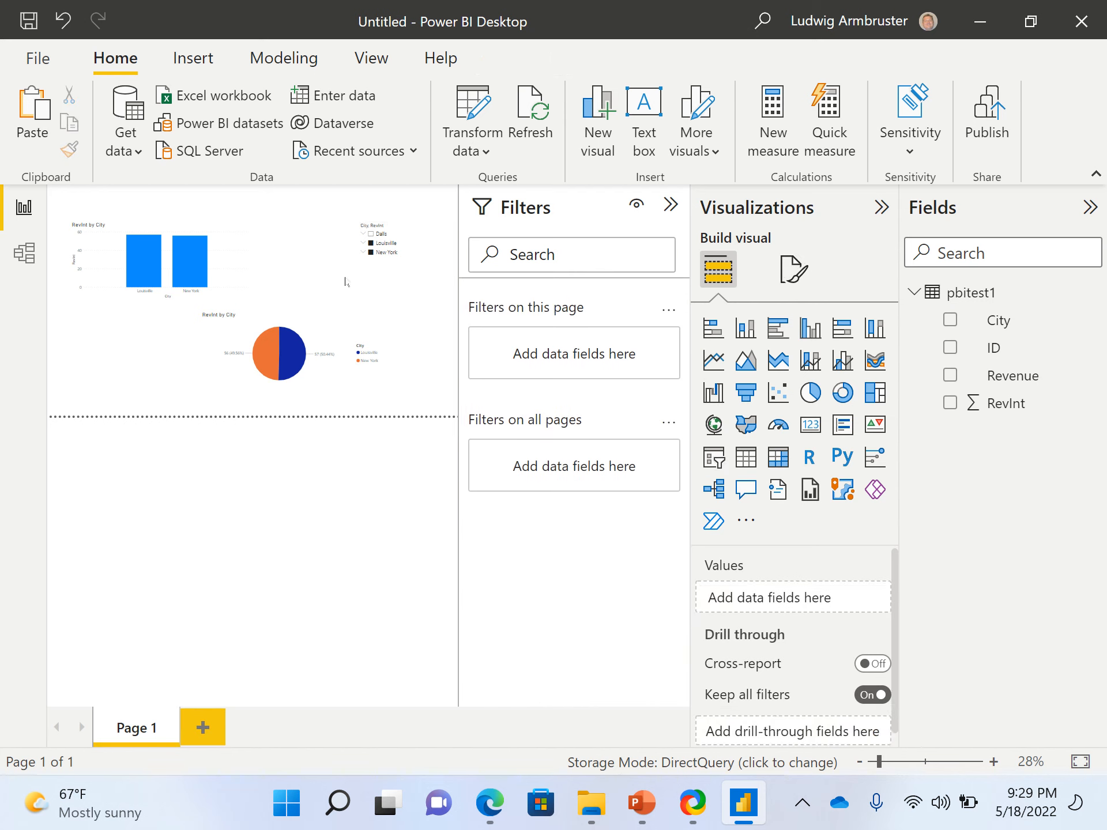
Clear the slicer selection and filter both charts to Louisville and Dalls
{"action": "left_click", "coordinate": [381, 253]}
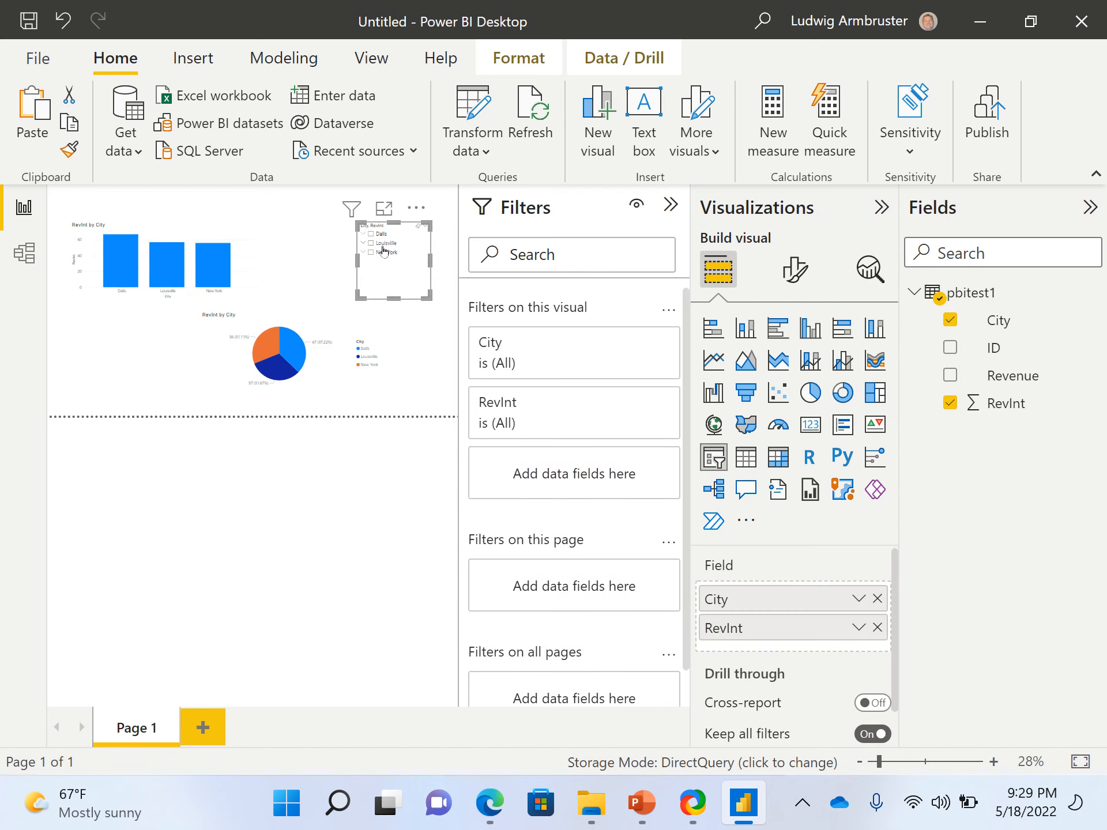
{"action": "left_click", "coordinate": [382, 244]}
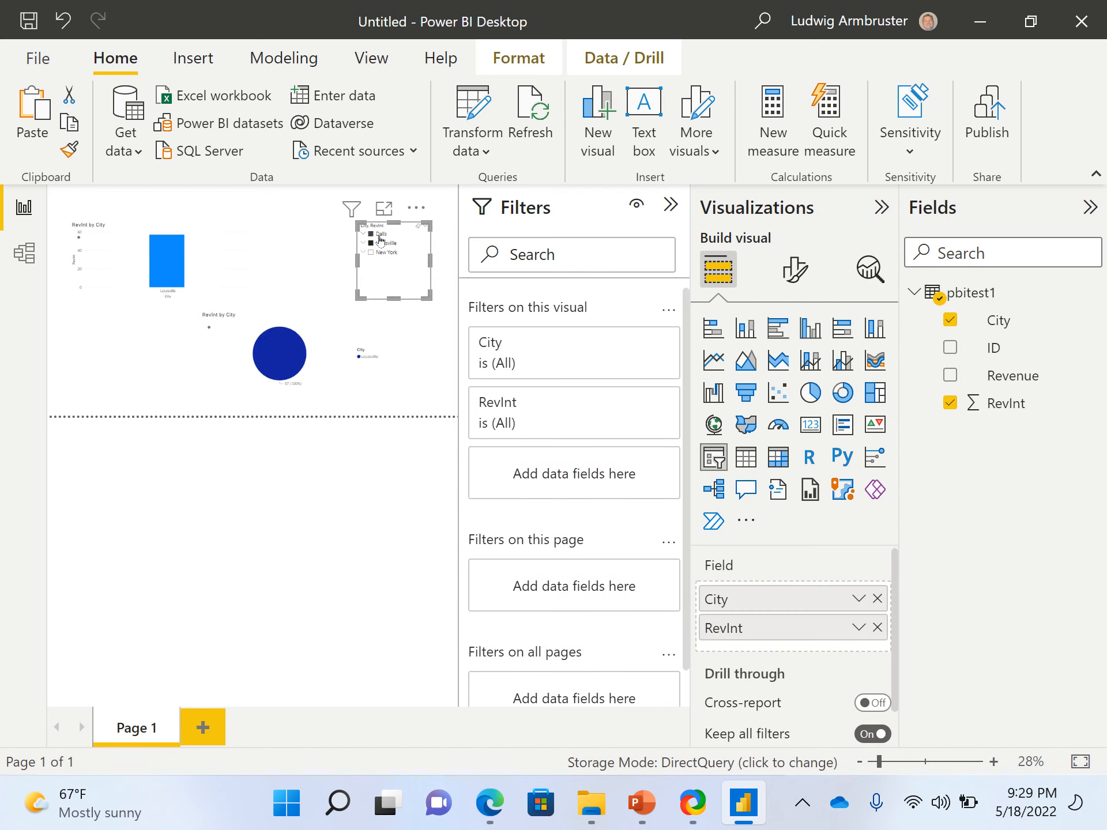
{"action": "left_click", "coordinate": [380, 237], "text": "ctrl"}
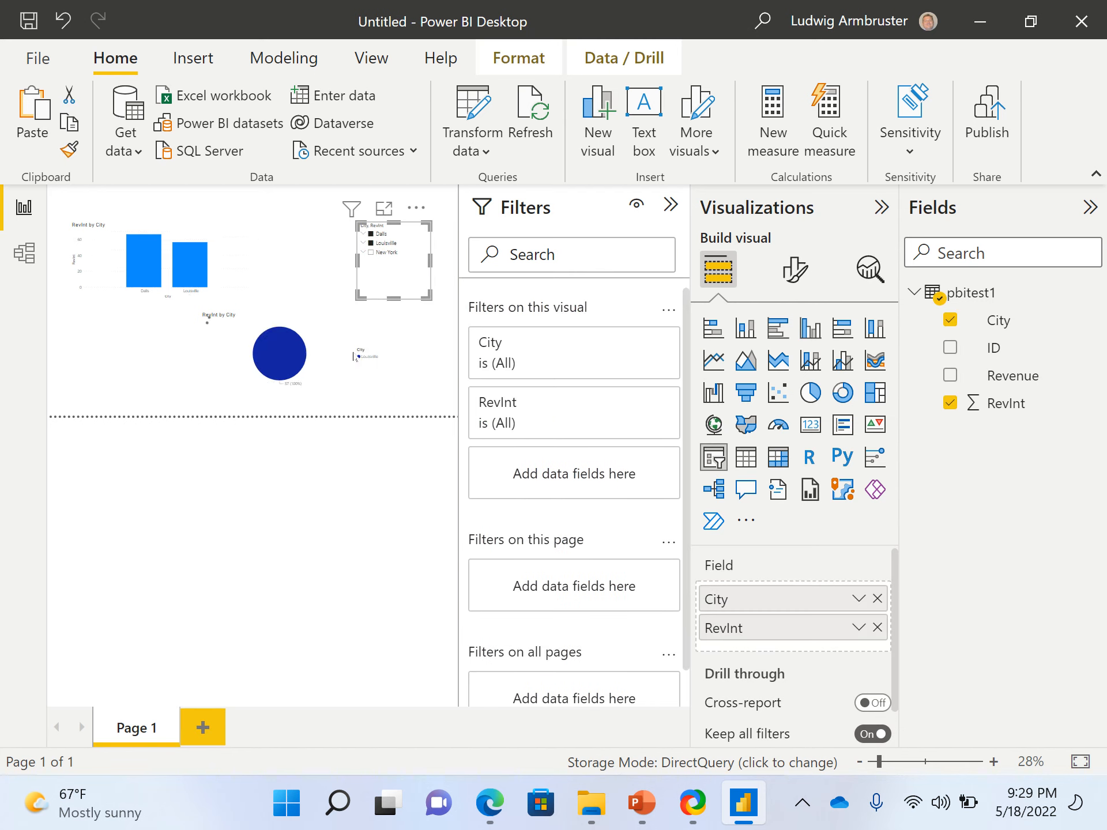
{"action": "left_click", "coordinate": [273, 231]}
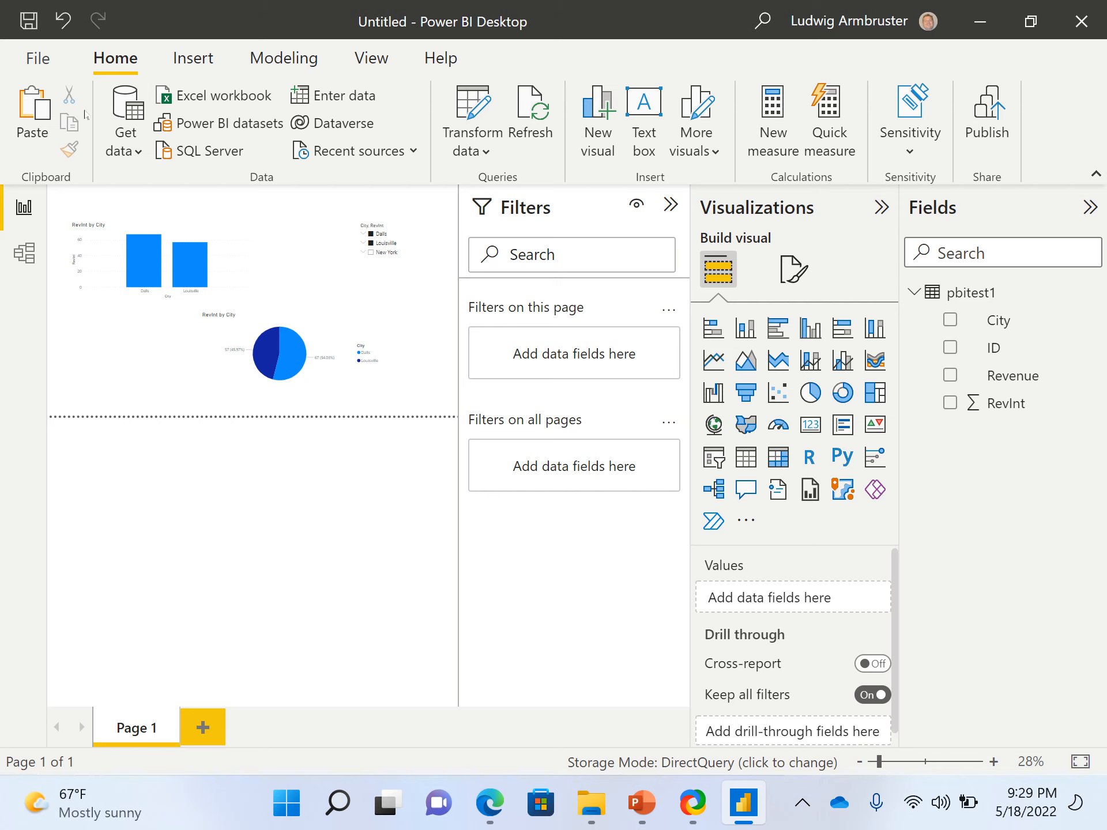
Try to publish the report to Power BI, agreeing to save the changes
{"action": "left_click", "coordinate": [45, 59]}
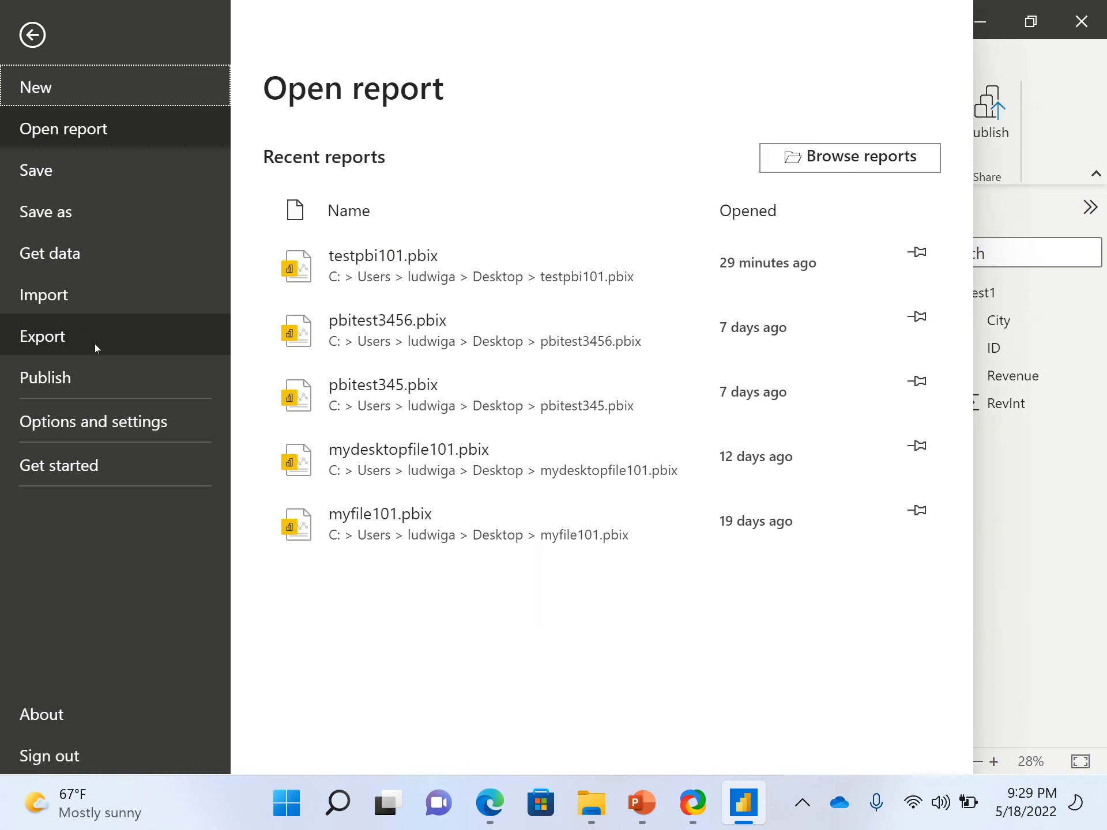
{"action": "left_click", "coordinate": [80, 377]}
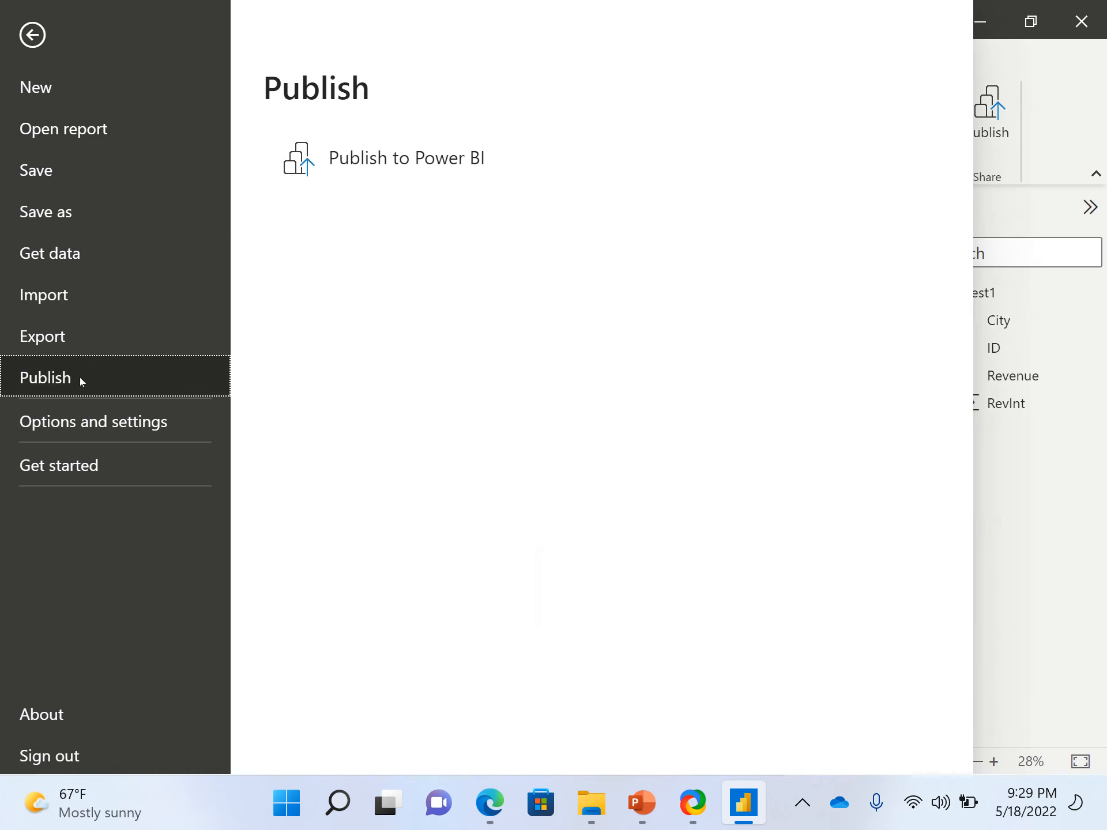
{"action": "left_click", "coordinate": [346, 168]}
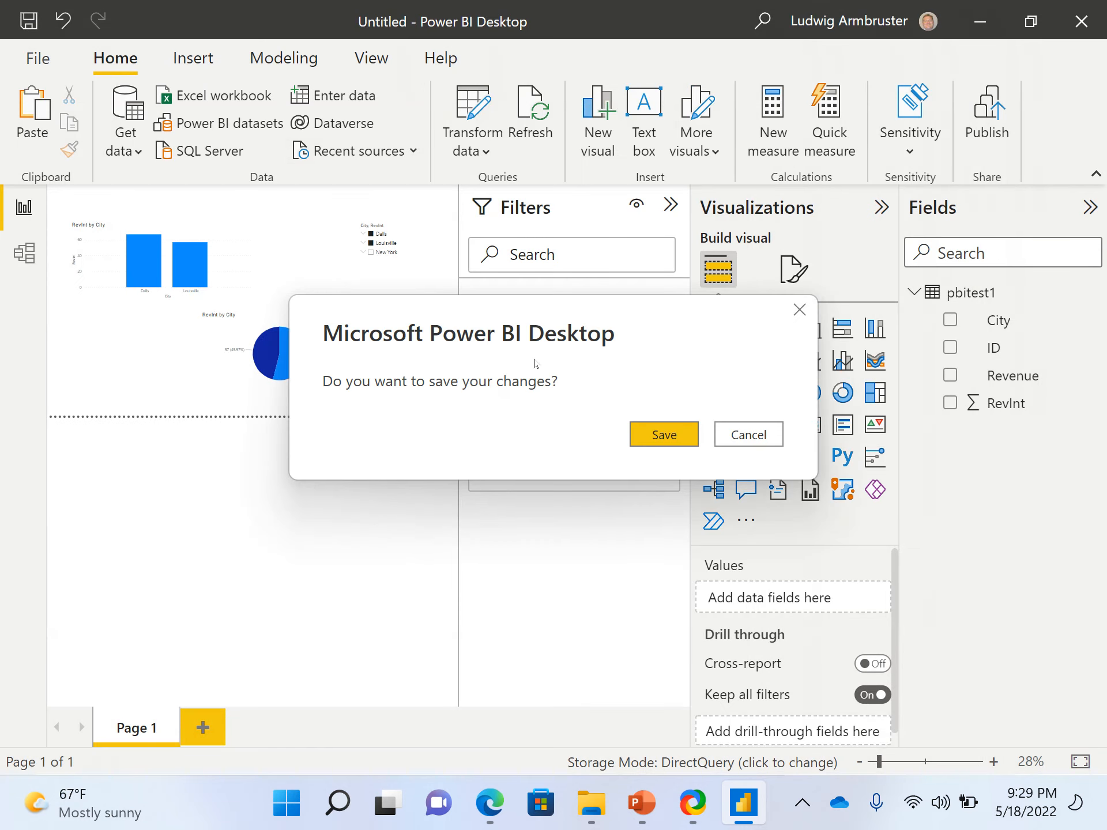
{"action": "left_click", "coordinate": [663, 430]}
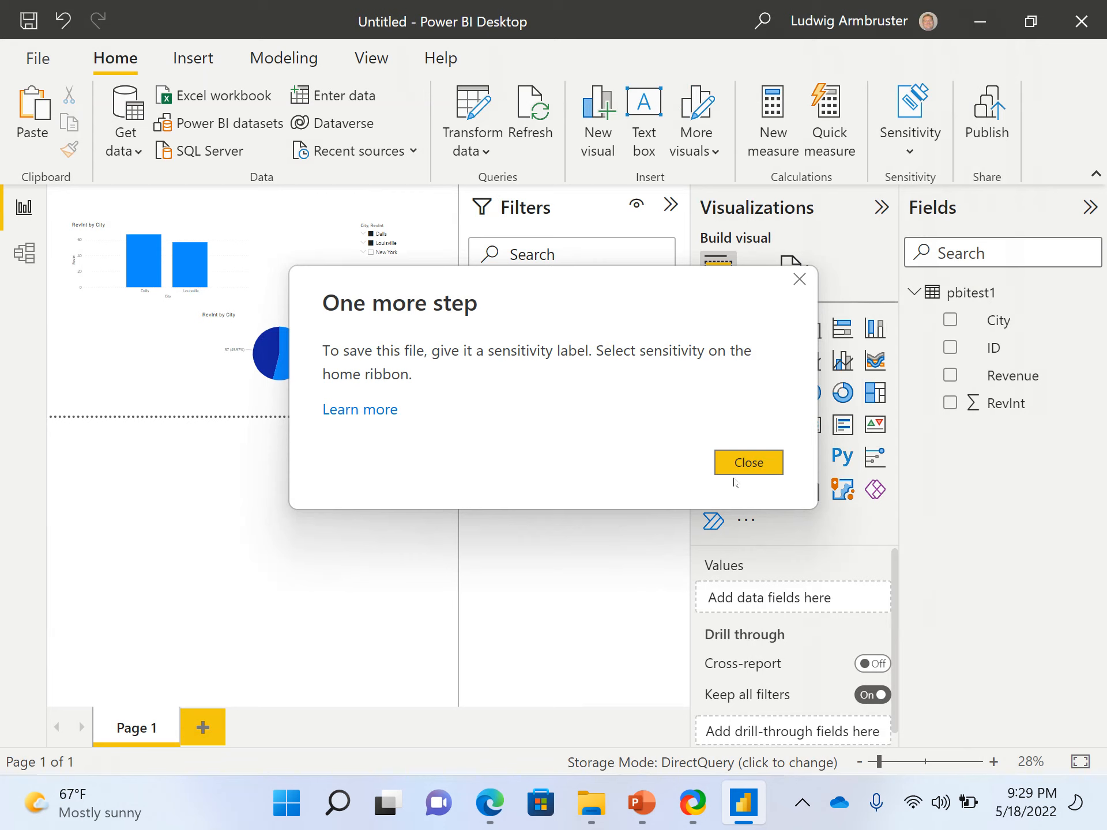
{"action": "left_click", "coordinate": [748, 462]}
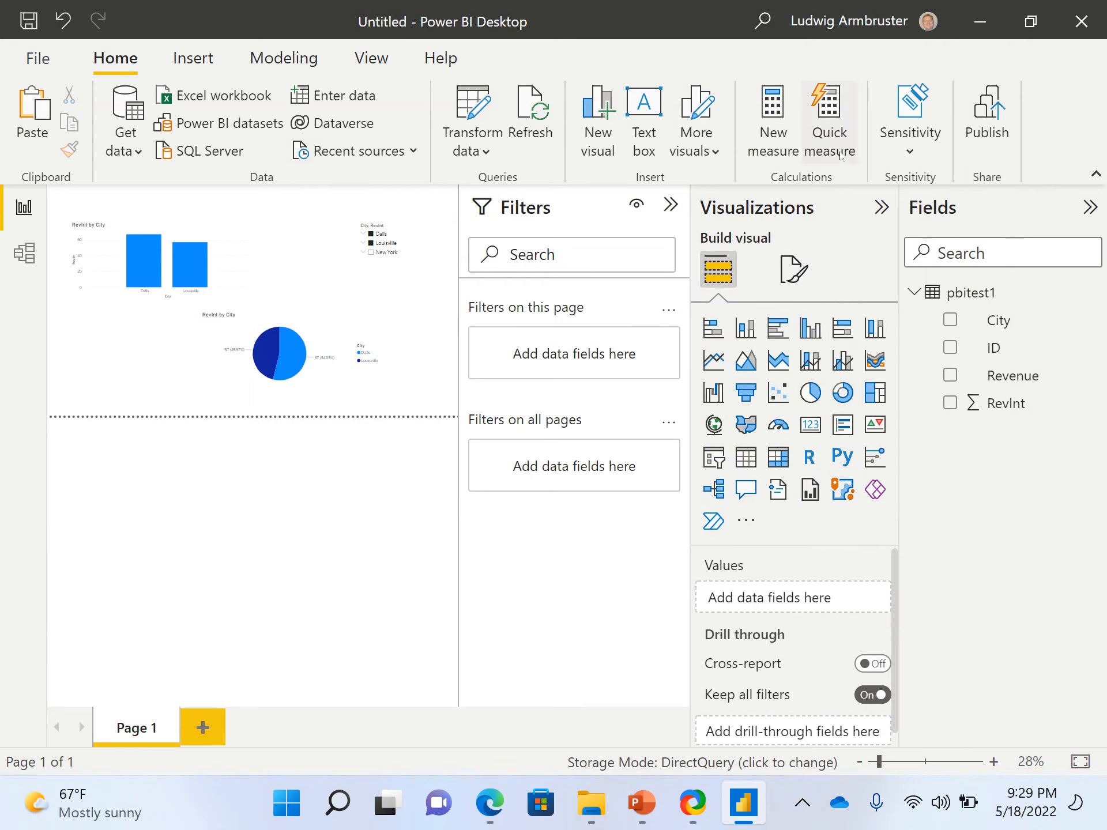
Set the report's sensitivity label to Public
{"action": "left_click", "coordinate": [897, 146]}
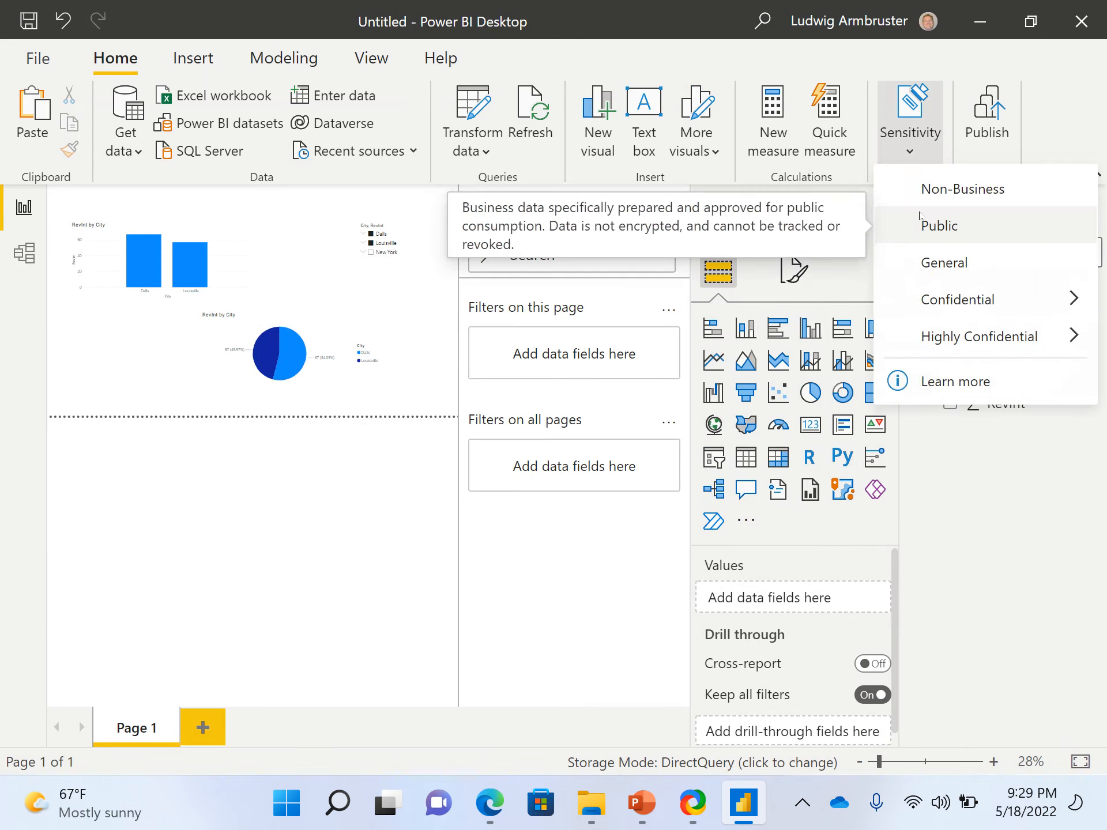
{"action": "left_click", "coordinate": [918, 241]}
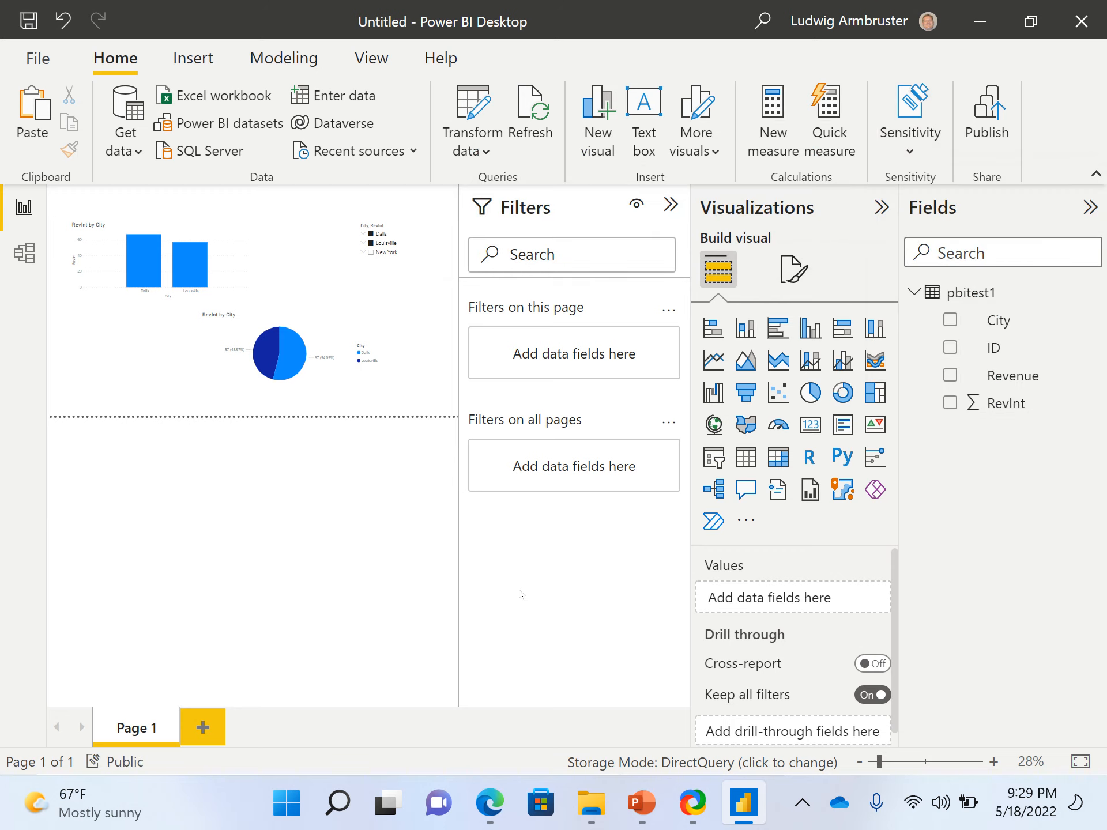
Start publishing the report to Power BI and save it on the Desktop as testbbp102
{"action": "left_click", "coordinate": [38, 59]}
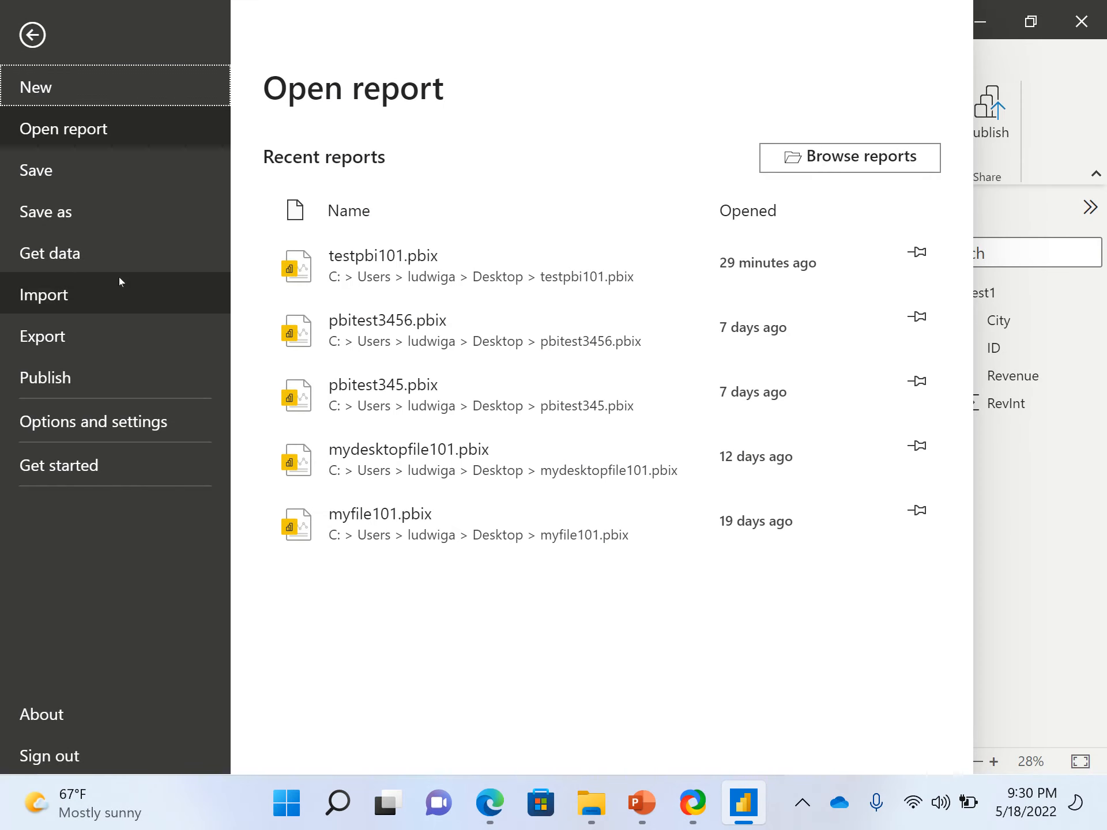
{"action": "left_click", "coordinate": [69, 375]}
{"action": "left_click", "coordinate": [337, 173]}
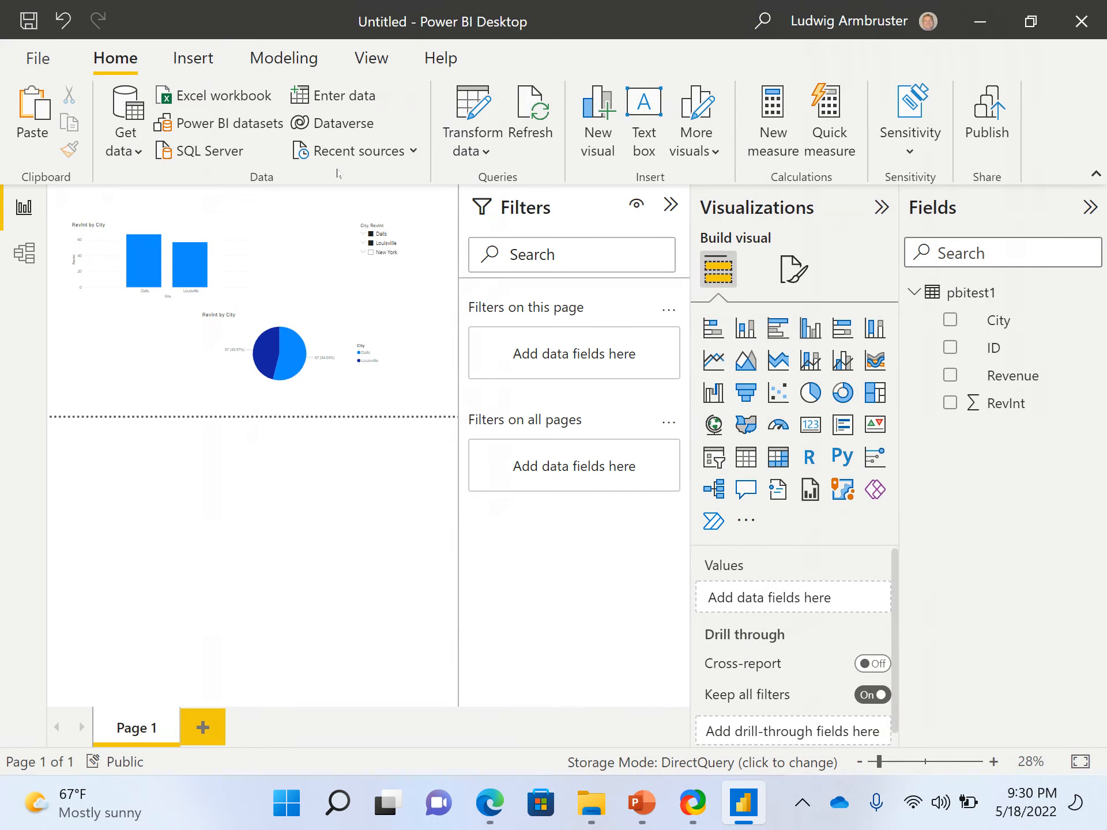
{"action": "left_click", "coordinate": [651, 444]}
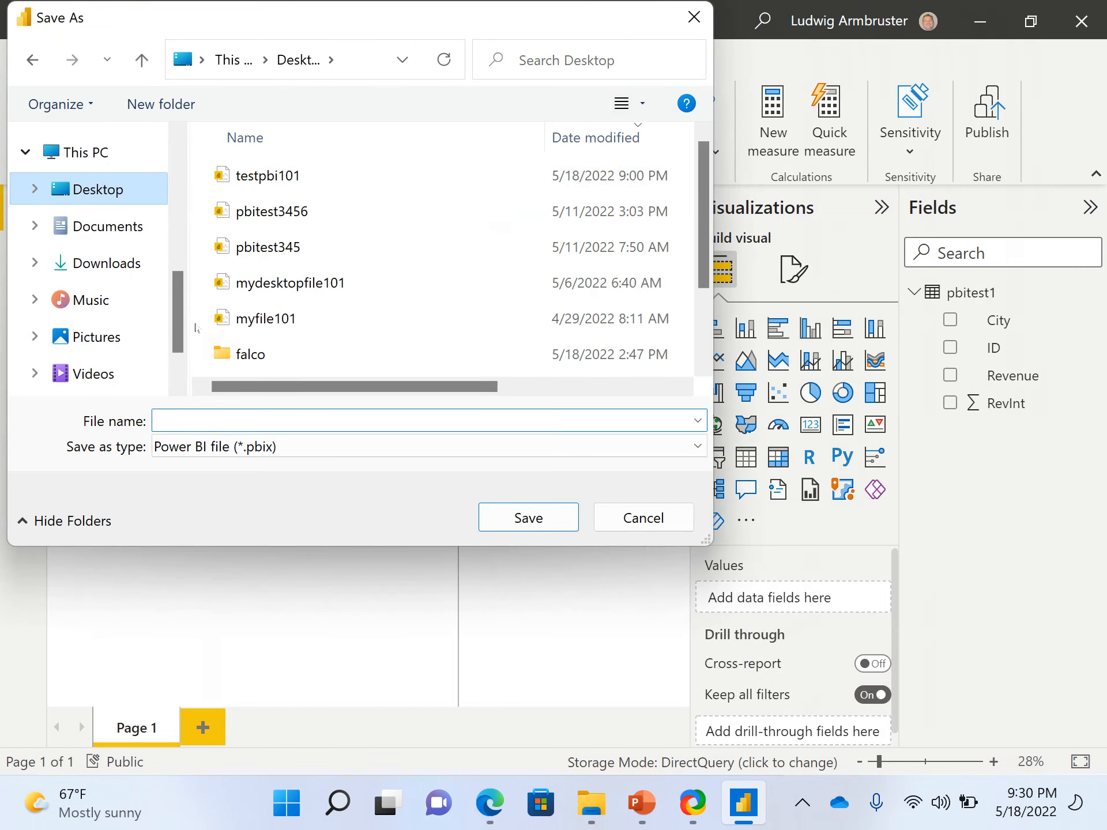
{"action": "left_click", "coordinate": [217, 421]}
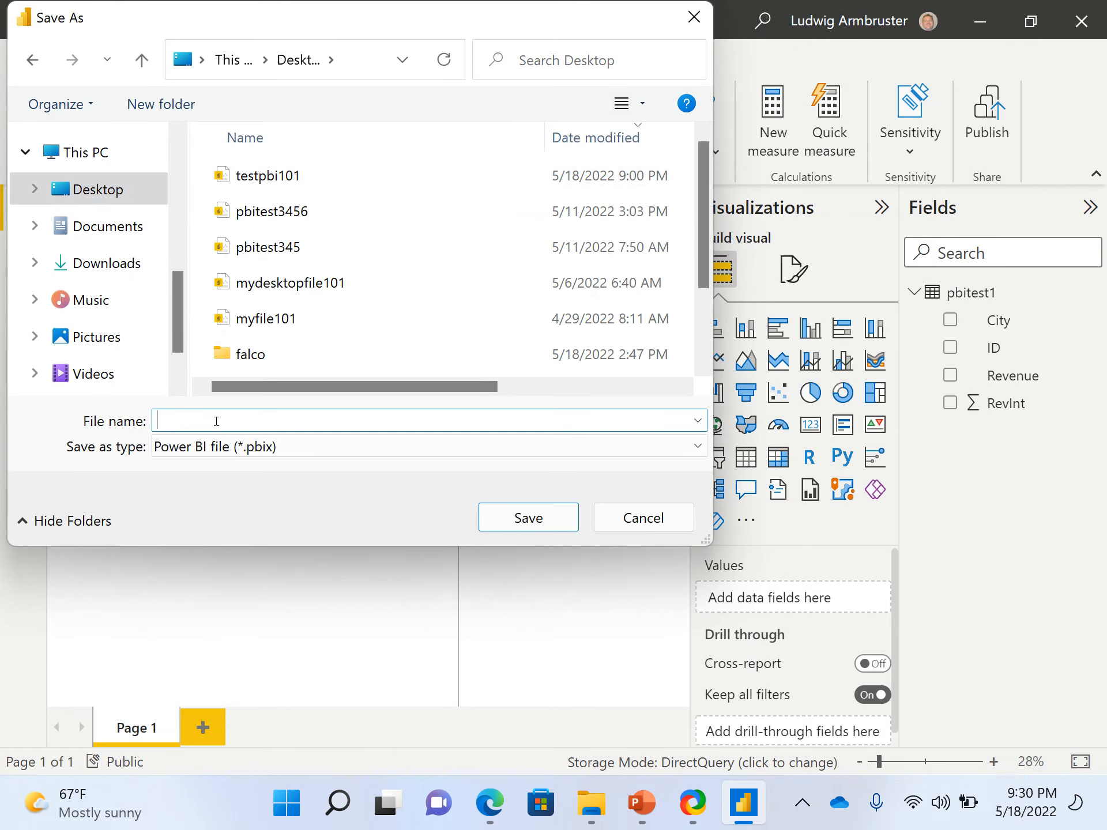
{"action": "type", "text": "testbbp102"}
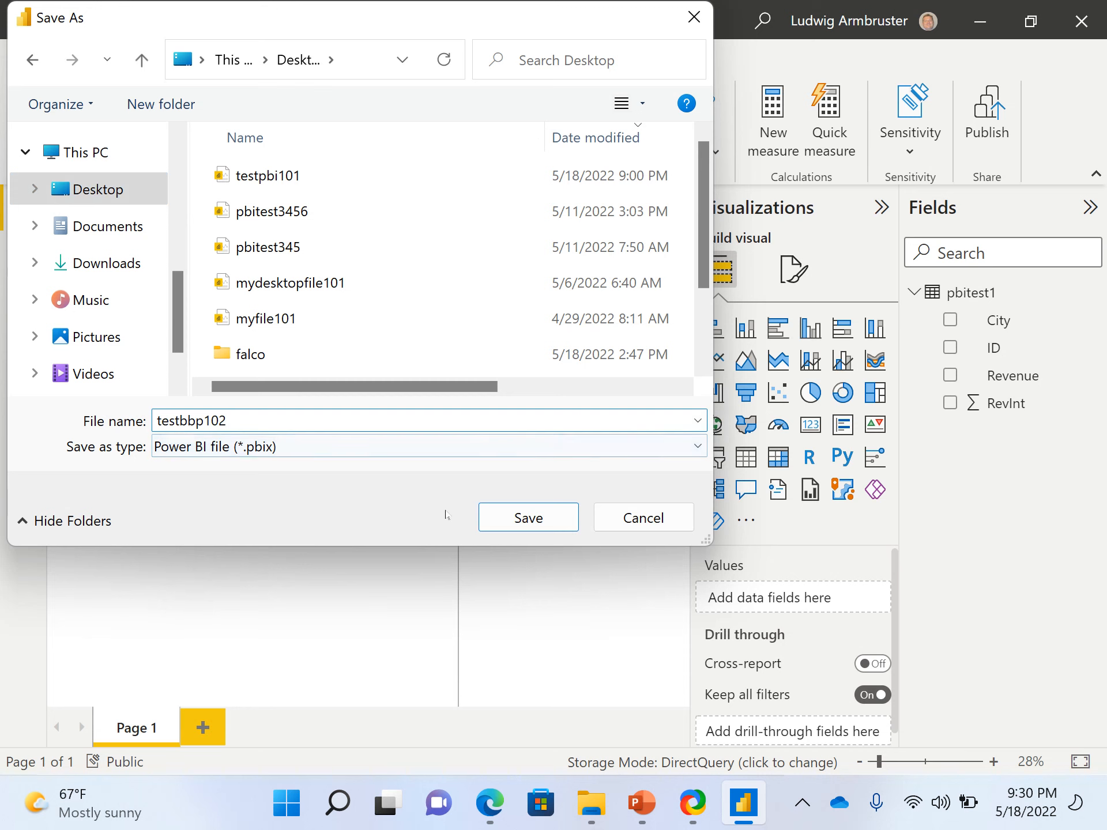
{"action": "left_click", "coordinate": [509, 524]}
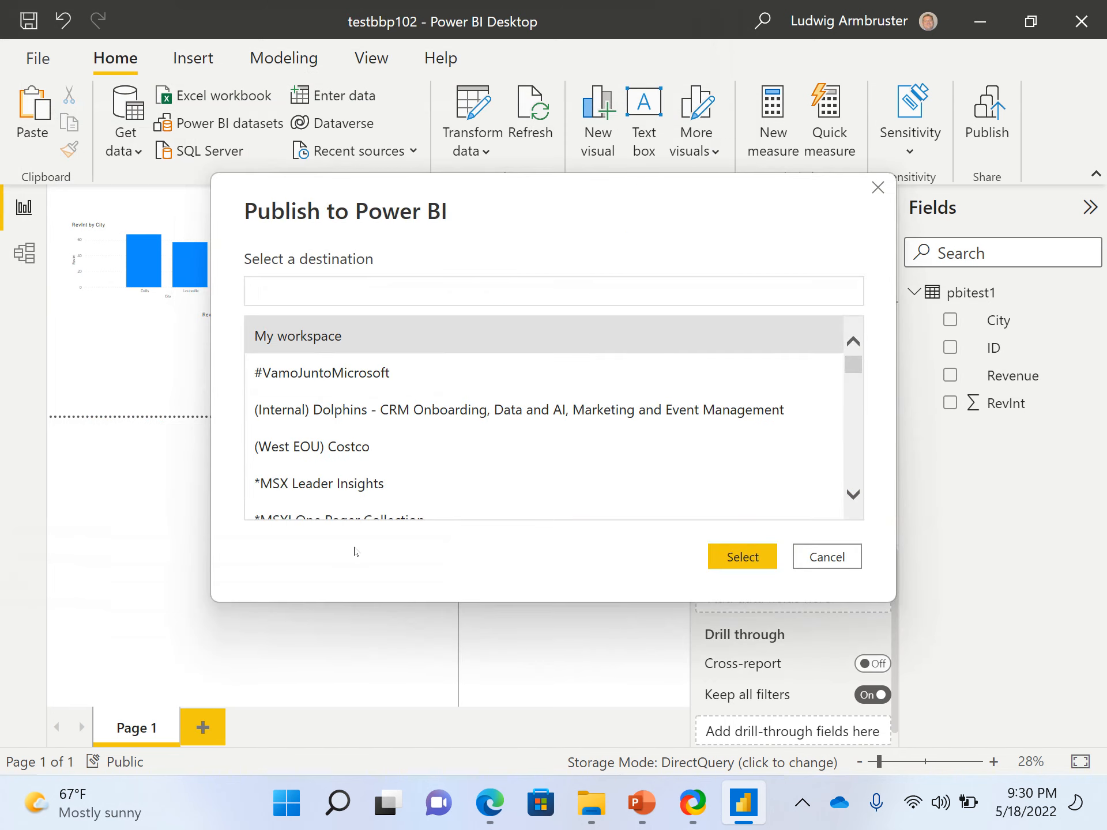
Switch to the Edge browser and copy the workspace name 05112022larm from the myshinyreport page in Power BI
{"action": "mouse_move", "coordinate": [489, 807]}
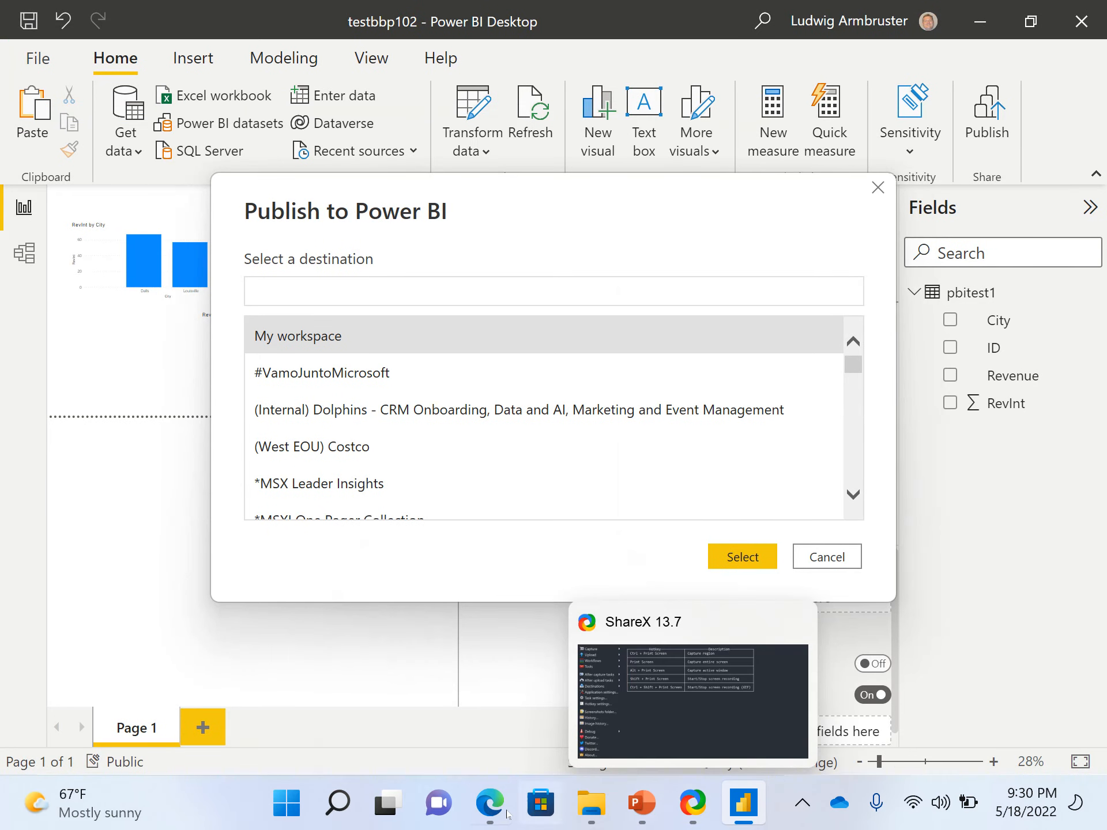
{"action": "left_click", "coordinate": [512, 747]}
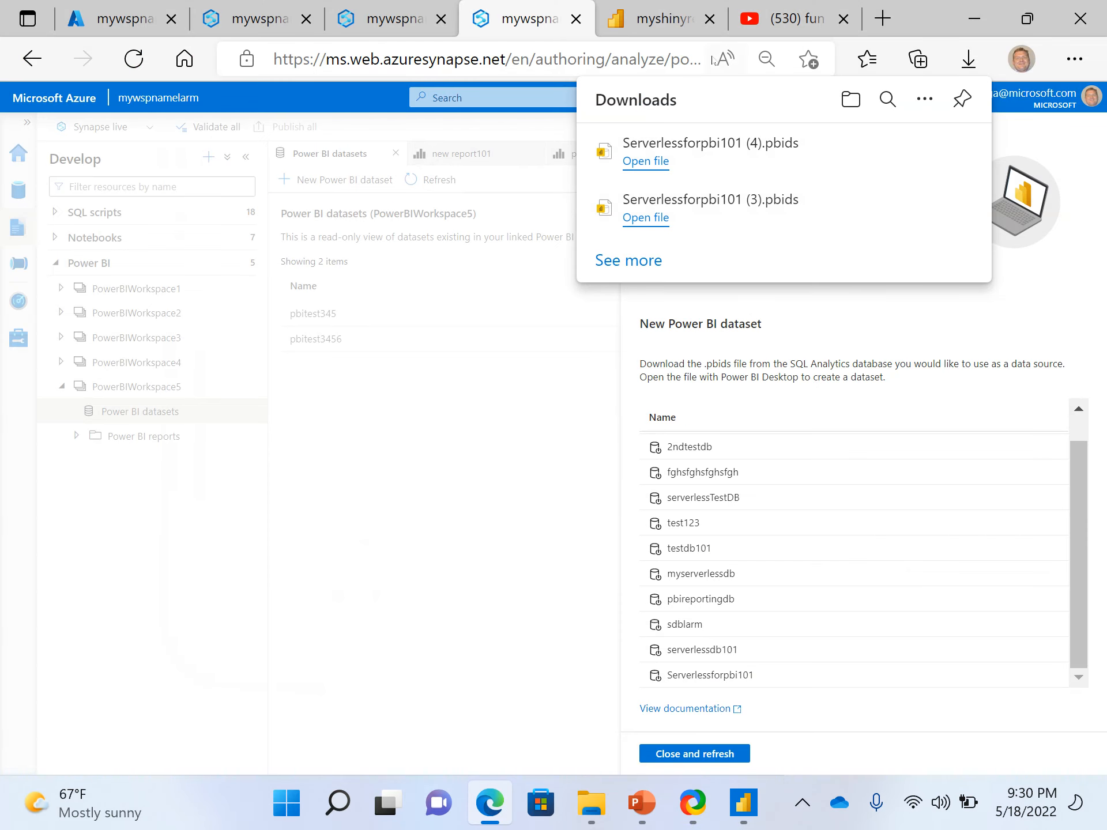
{"action": "left_click", "coordinate": [663, 18]}
{"action": "left_click", "coordinate": [793, 19]}
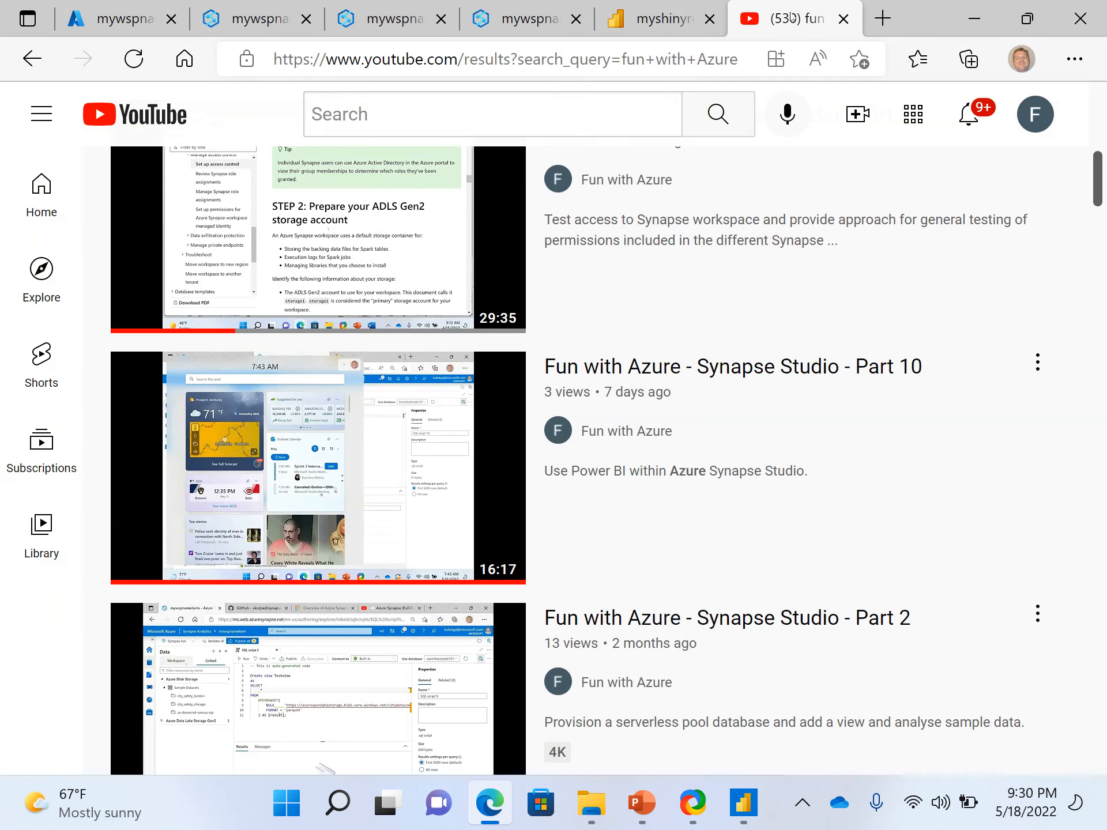
{"action": "left_click", "coordinate": [656, 23]}
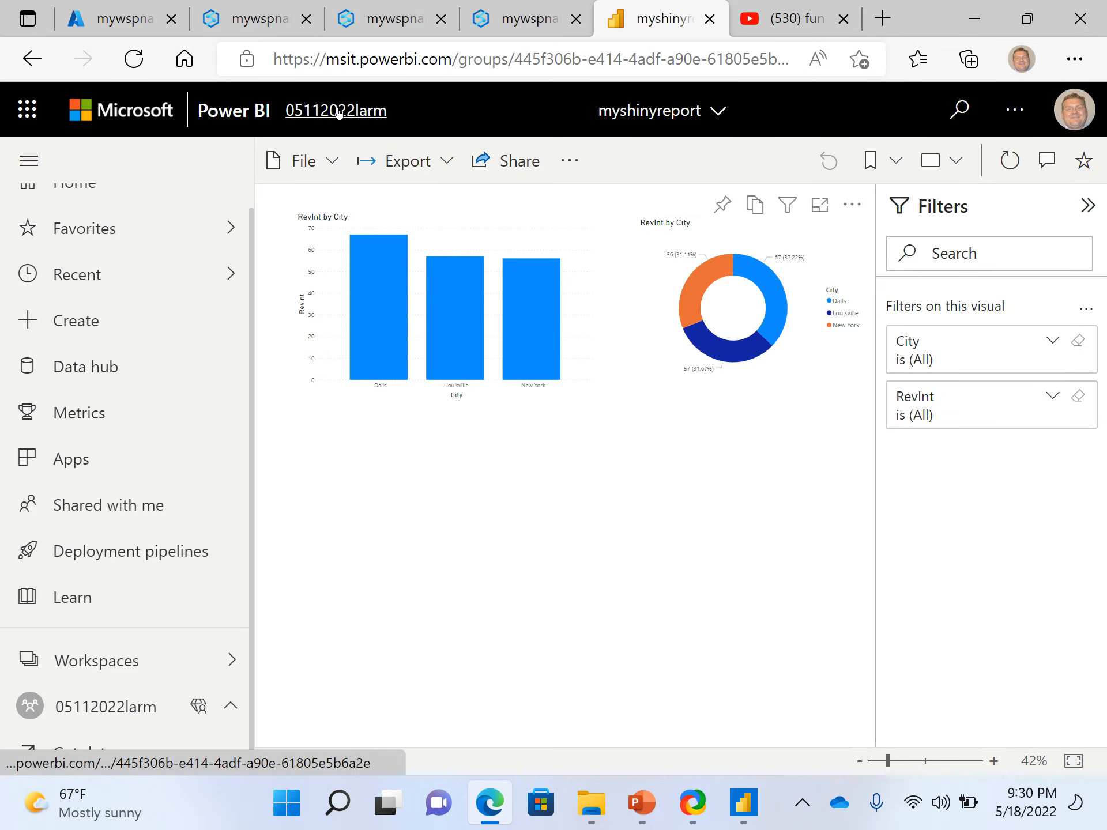
{"action": "left_click_drag", "start_coordinate": [389, 113], "coordinate": [287, 110]}
{"action": "key", "text": "ctrl+c"}
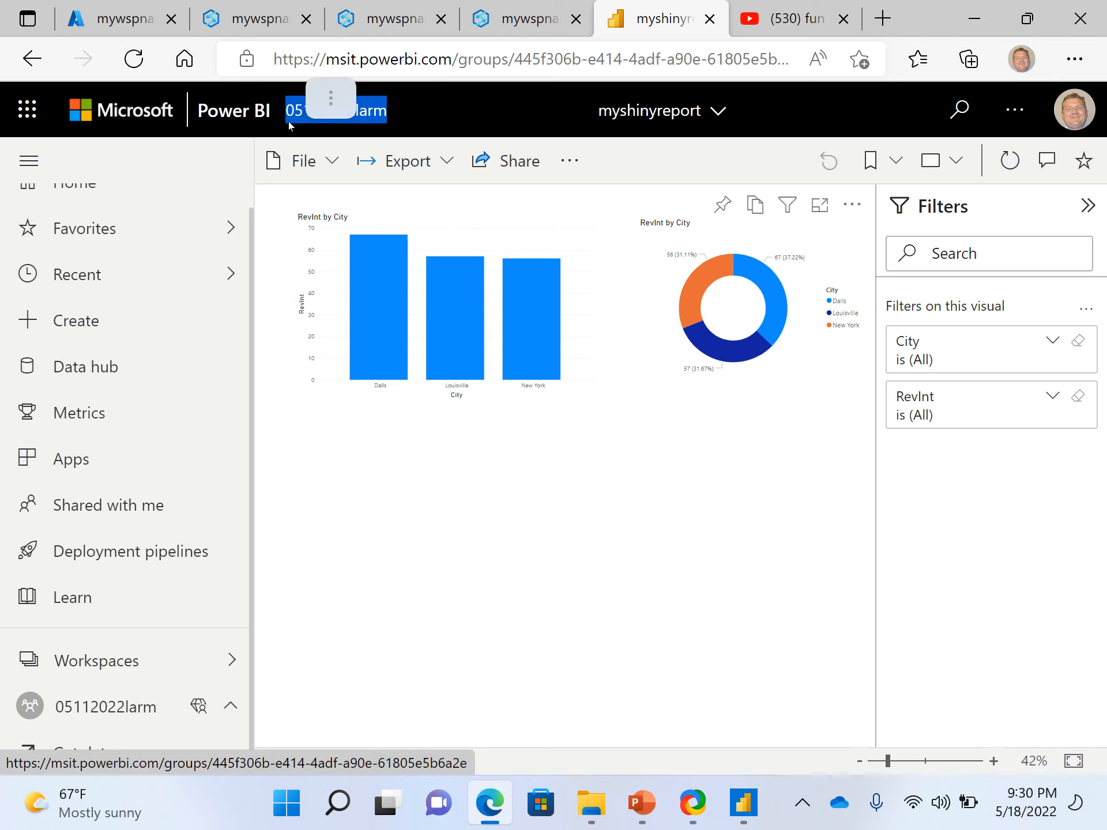
{"action": "left_click", "coordinate": [553, 18]}
{"action": "left_click", "coordinate": [414, 33]}
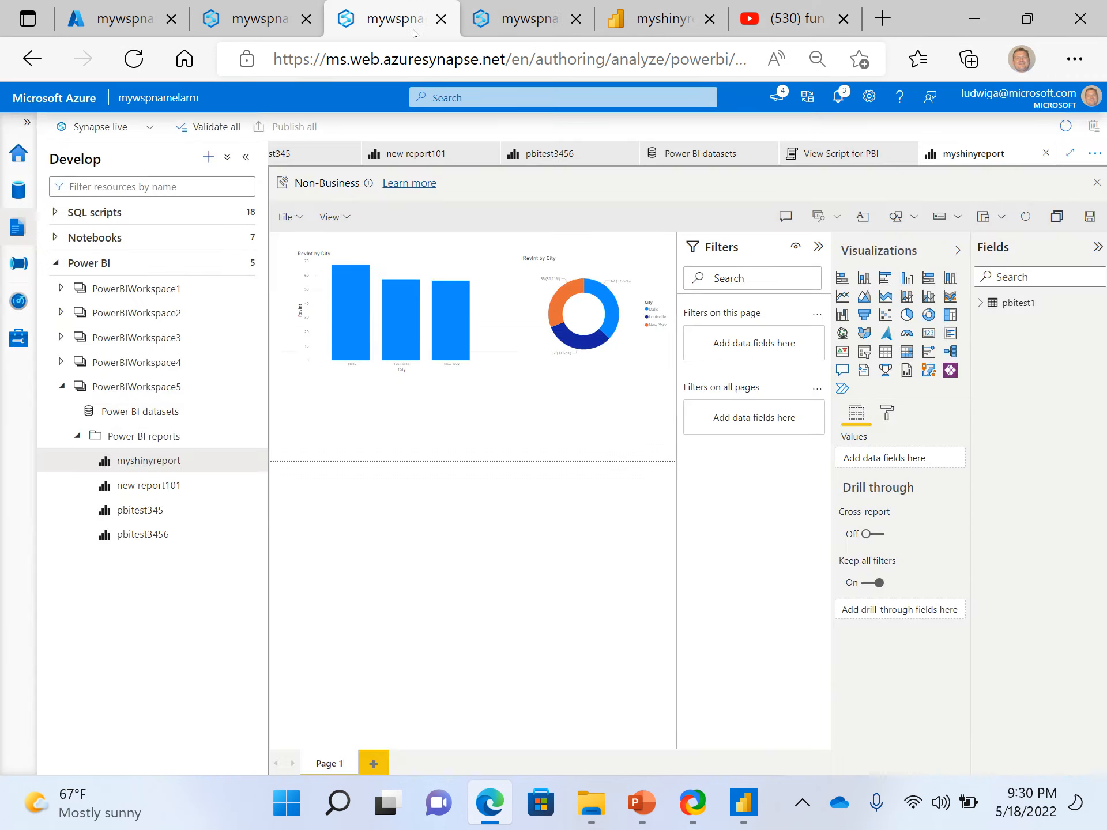
{"action": "left_click", "coordinate": [265, 30]}
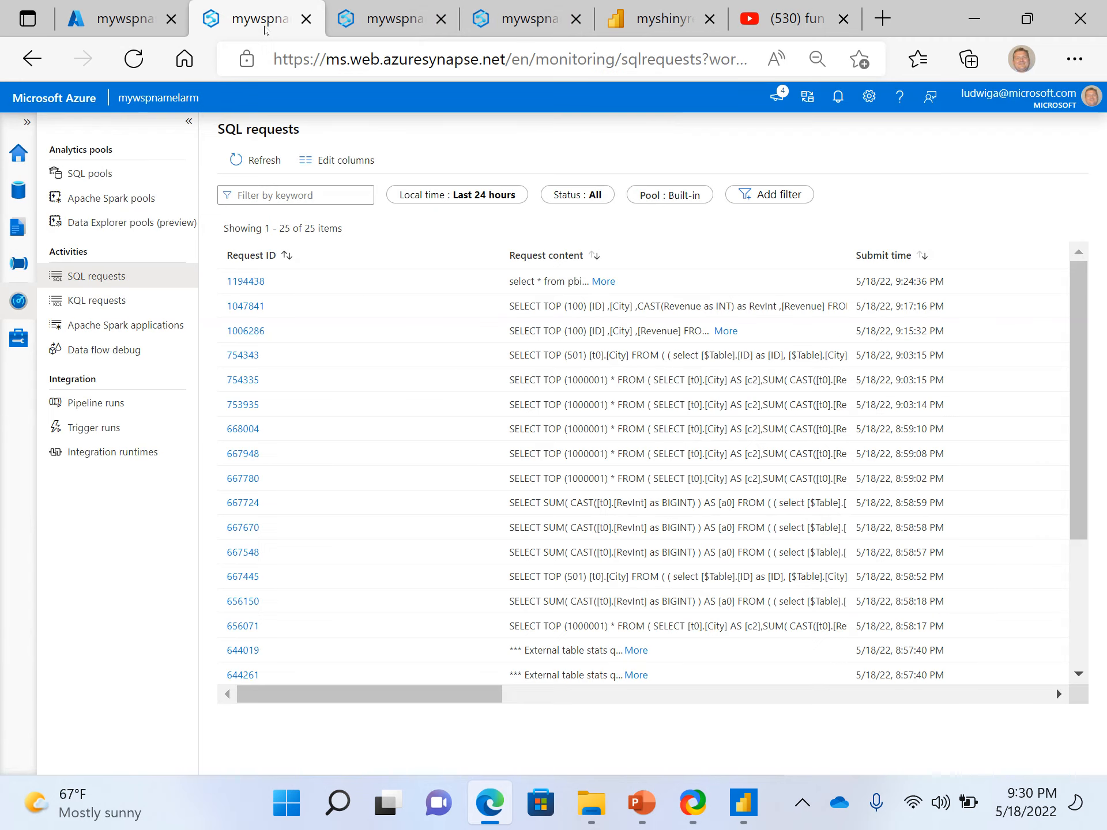
{"action": "left_click", "coordinate": [121, 19]}
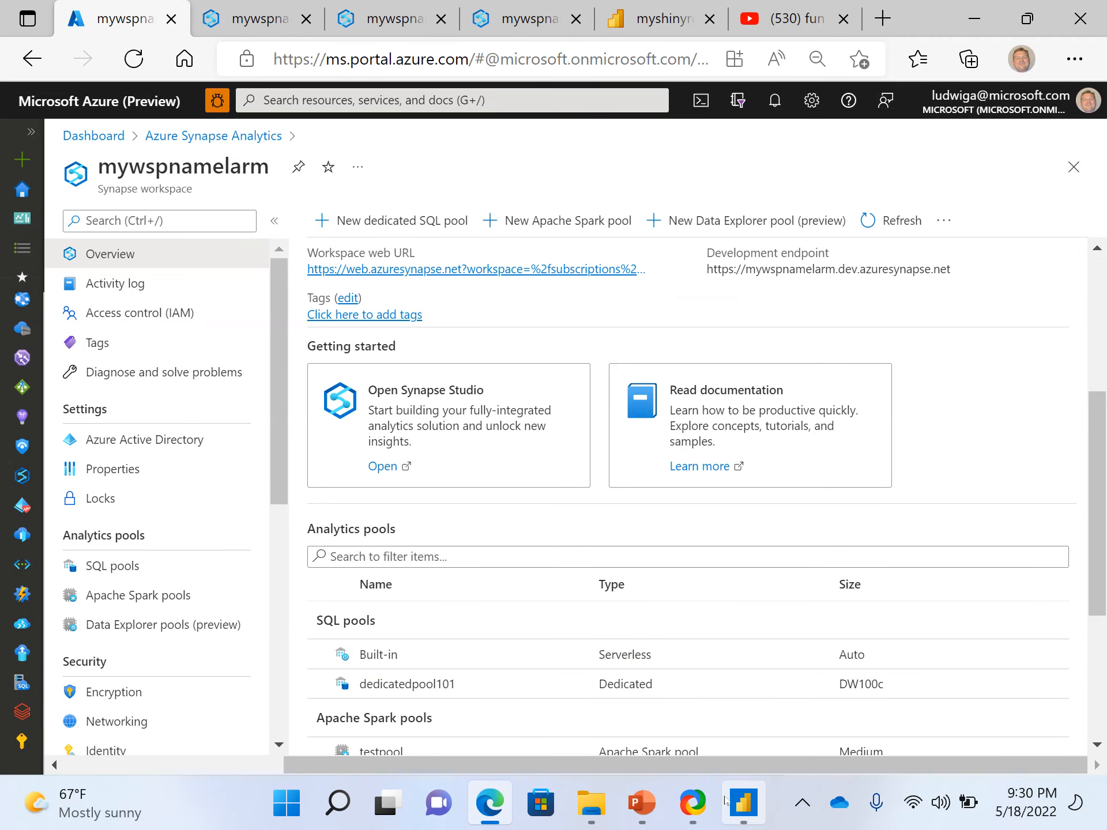
Return to Power BI Desktop, publish the report to the 05112022larm workspace and open the published testbbp102 in Power BI
{"action": "mouse_move", "coordinate": [743, 802]}
{"action": "left_click", "coordinate": [773, 680]}
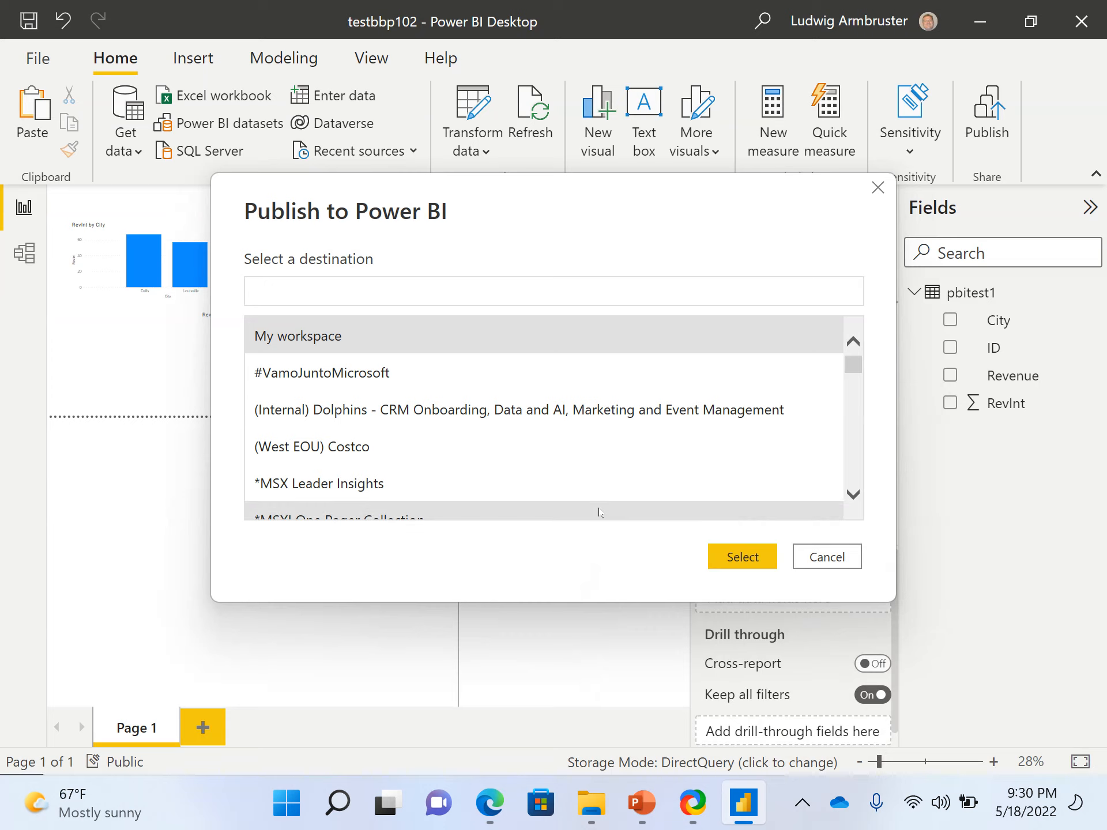
{"action": "key", "text": "ctrl+v"}
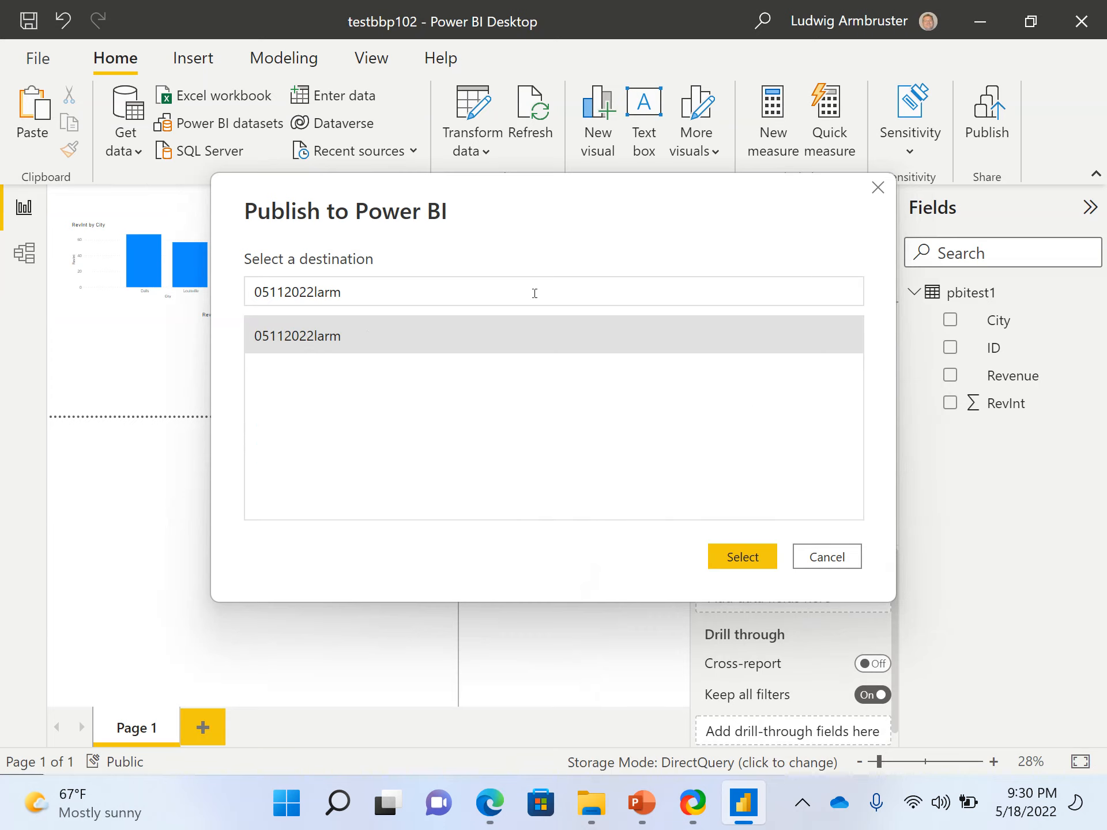
{"action": "left_click", "coordinate": [728, 555]}
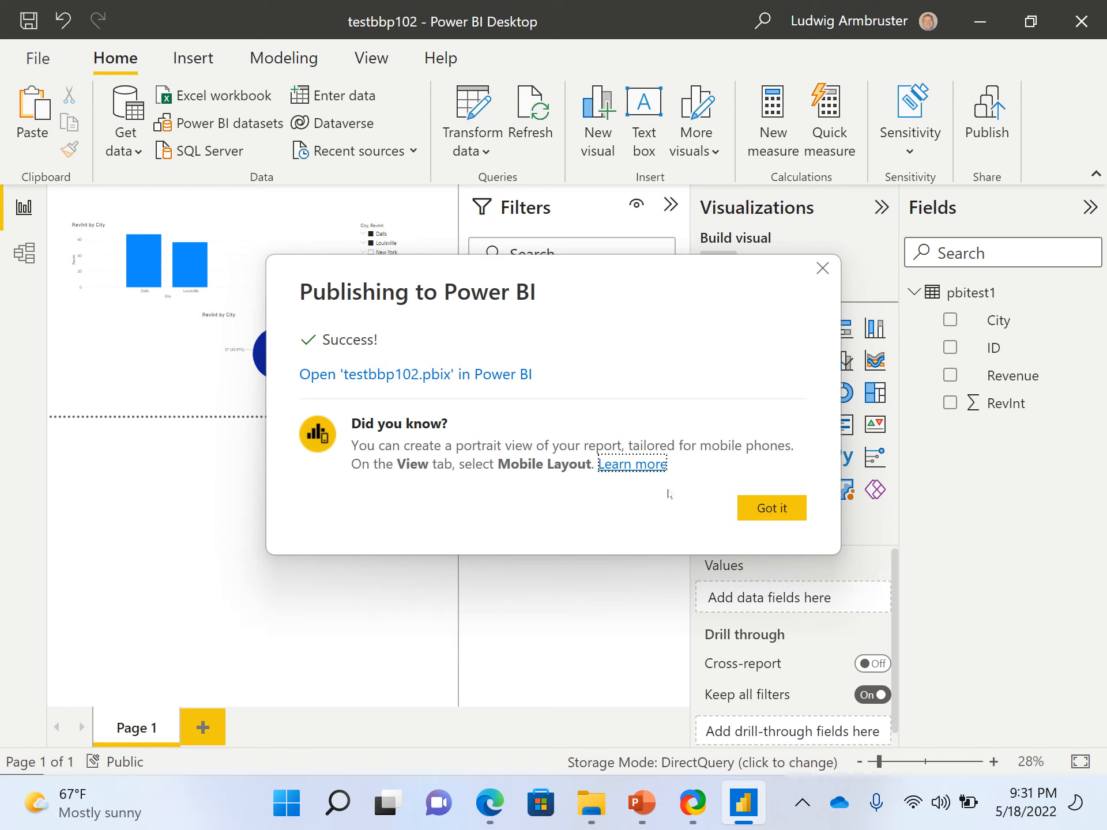
{"action": "left_click", "coordinate": [472, 375]}
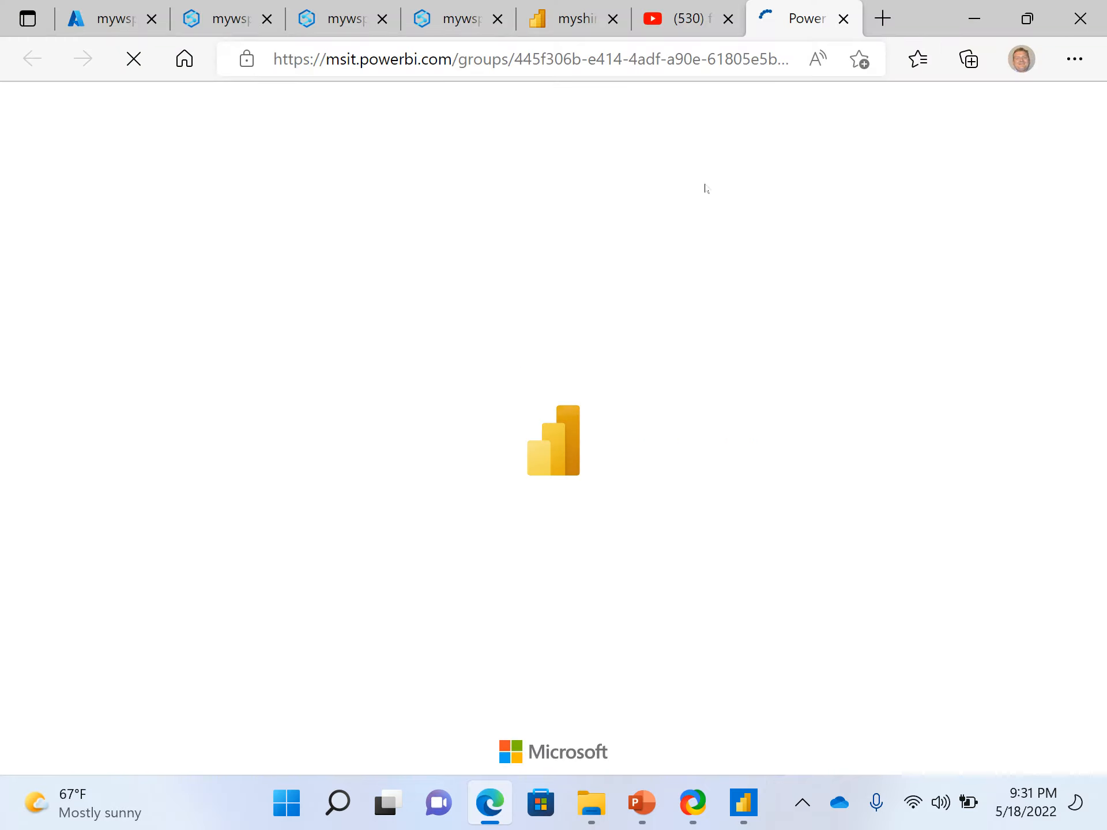